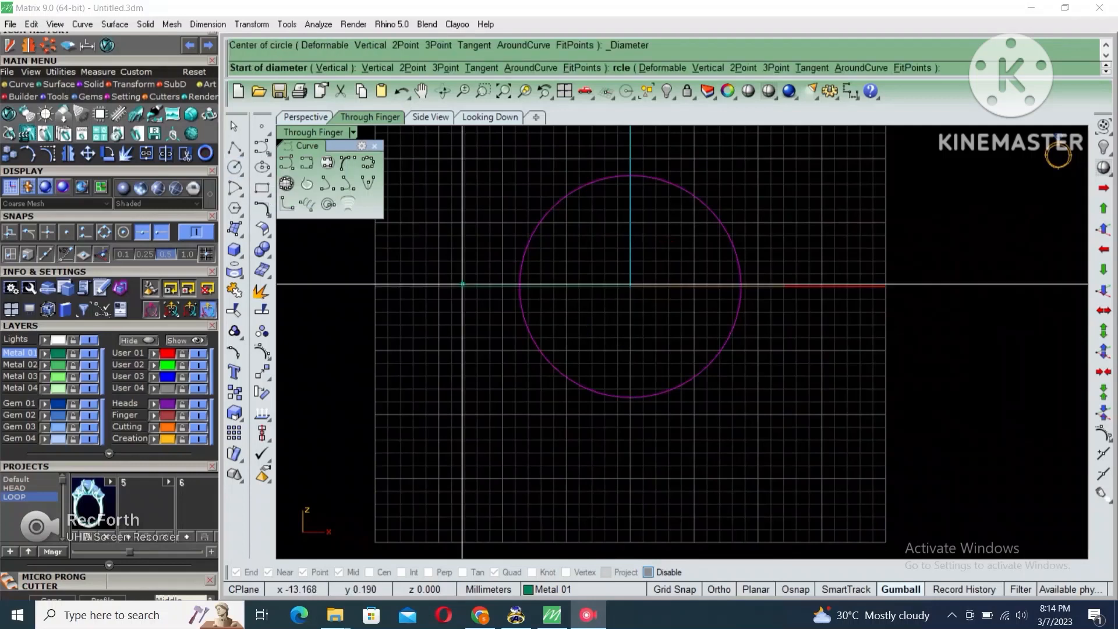
Draw a 1.3 mm diameter circle extending straight down from the bottom quadrant of the finger circle.
left_click(630, 397)
type("1.5")
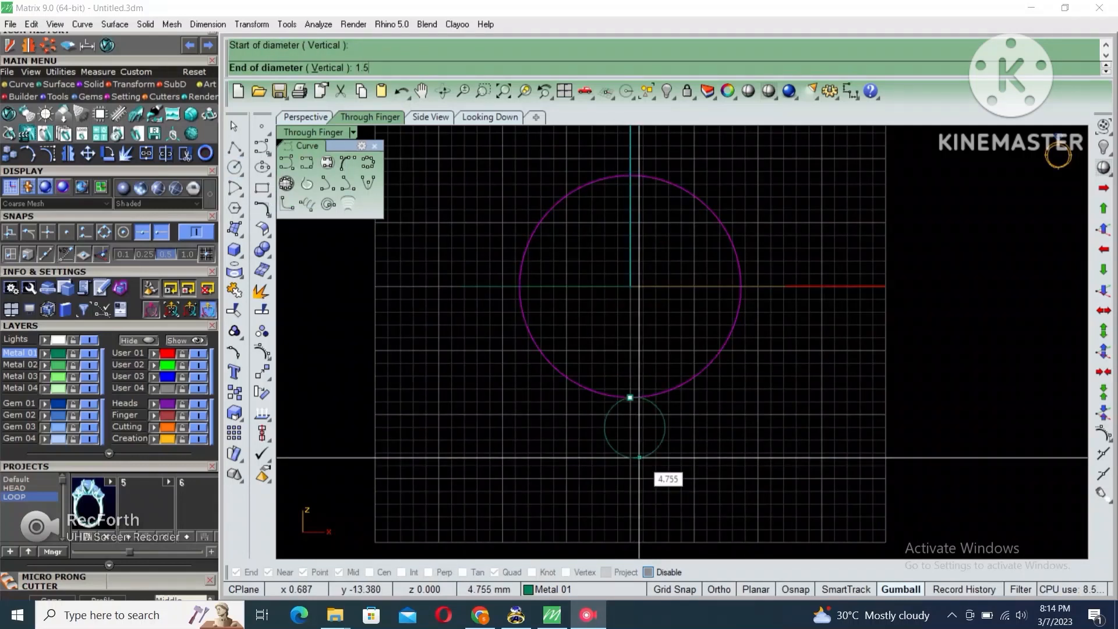
type(".3")
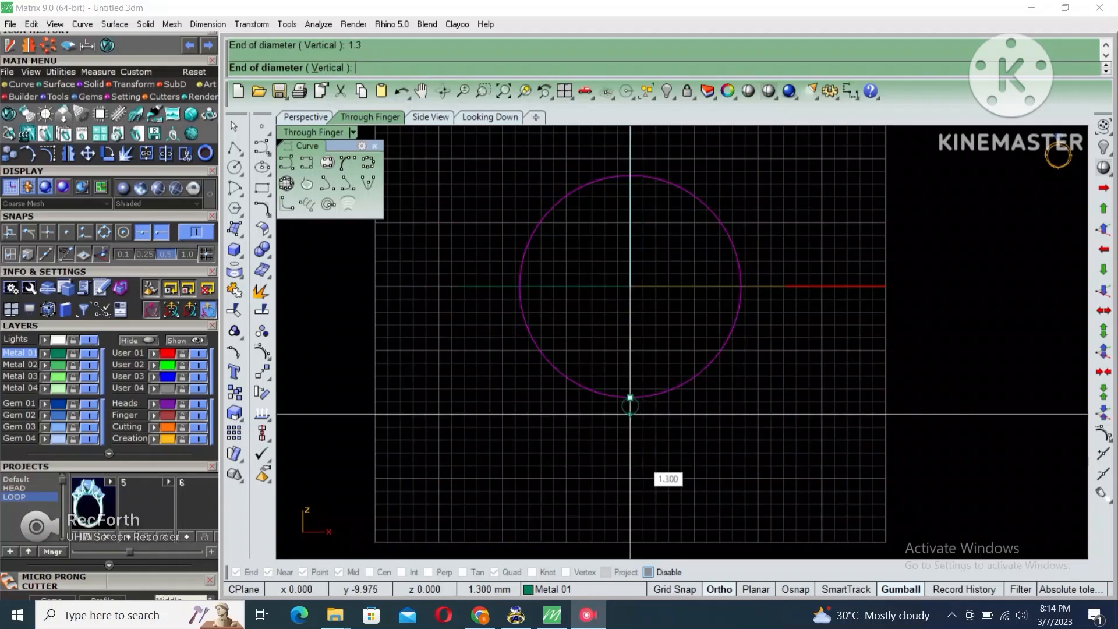
key("Return")
Draw a 1.5 mm diameter circle extending outward from the right quadrant of the finger circle.
key("Return")
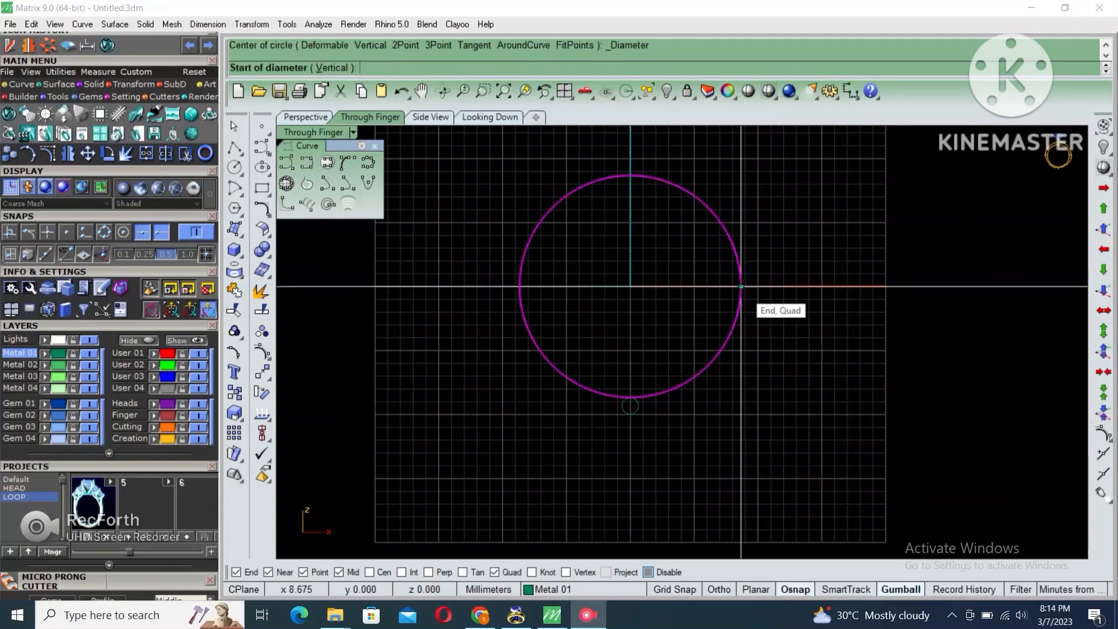
left_click(741, 288)
type("5")
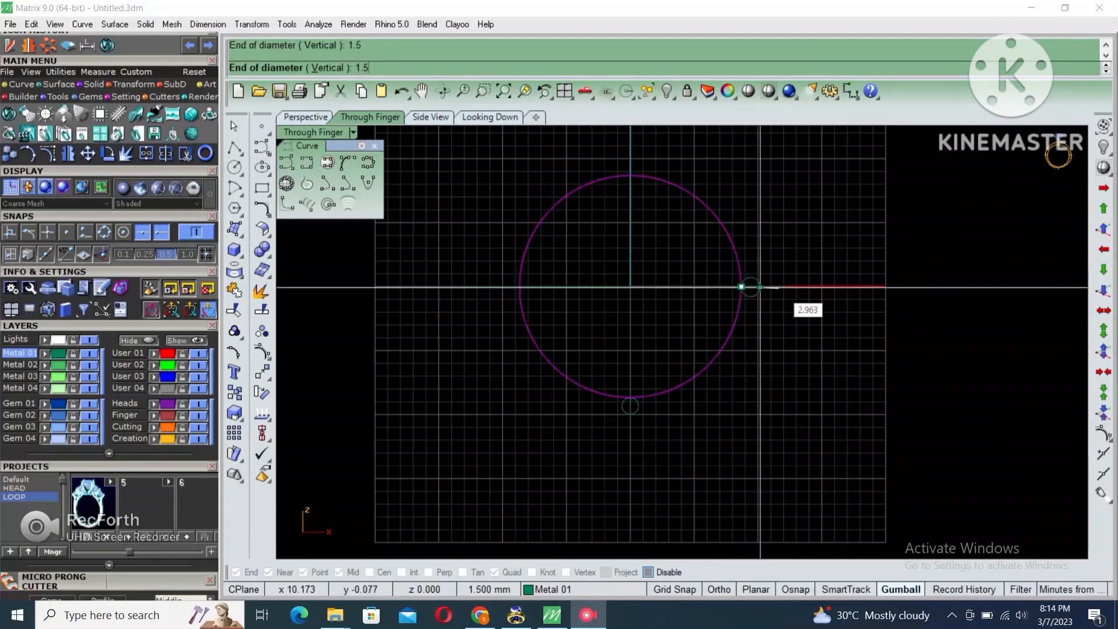
key("Return")
Draw a 1.8 mm diameter circle extending straight up from the top quadrant of the finger circle.
key("Return")
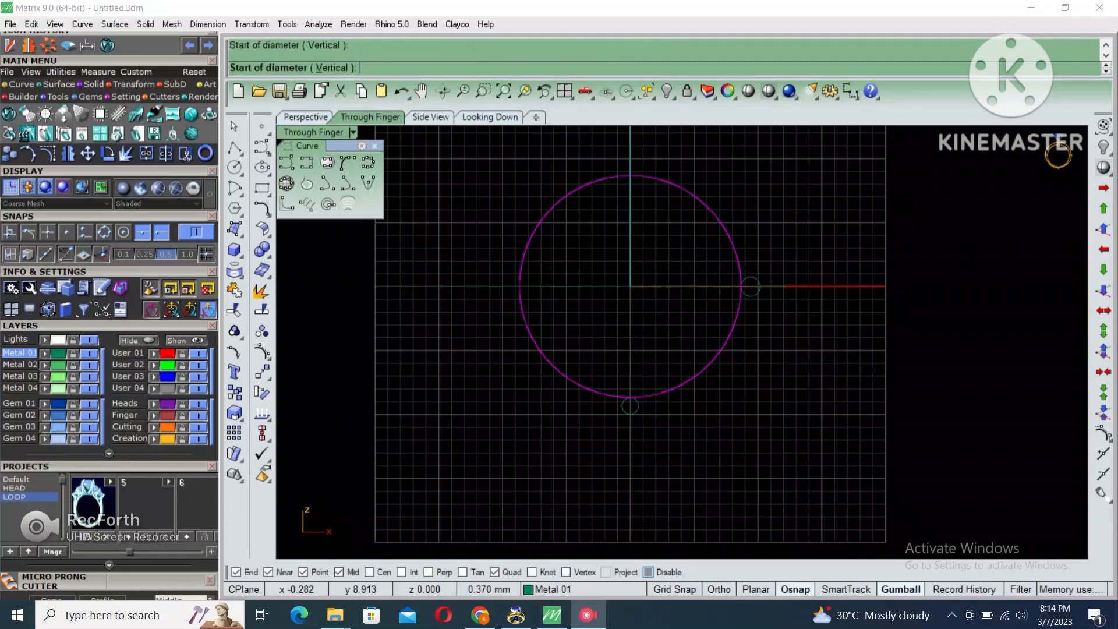
left_click(630, 175)
type("1.8")
key("Return")
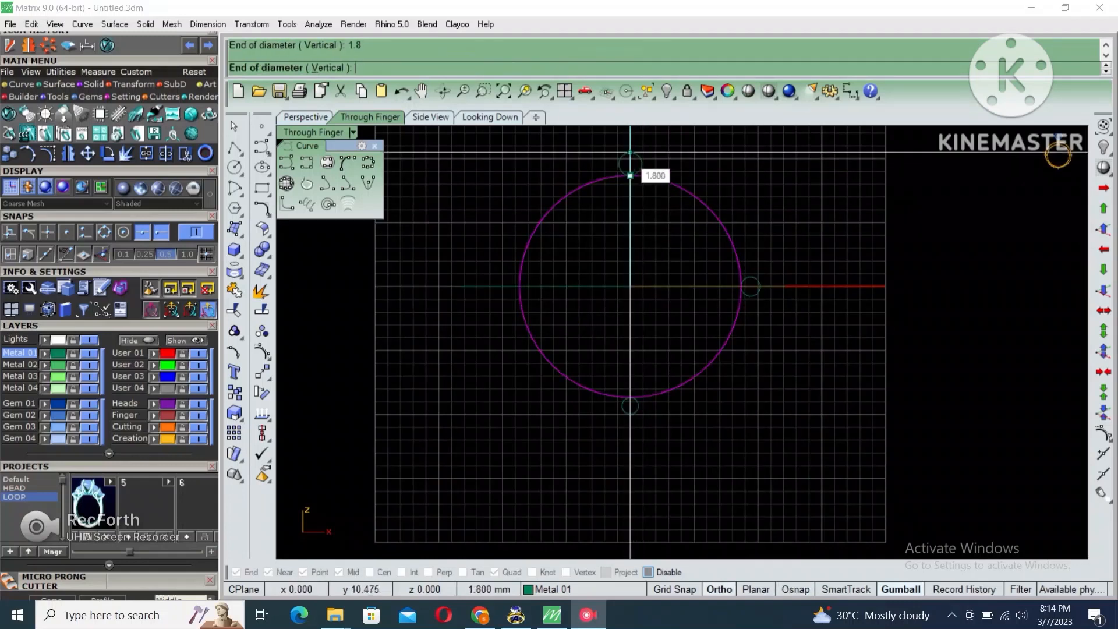
Draw an ellipse by diameter around the finger circle, through the outer quadrants of the 1.8, 1.3 and 1.5 mm circles.
left_click(262, 167)
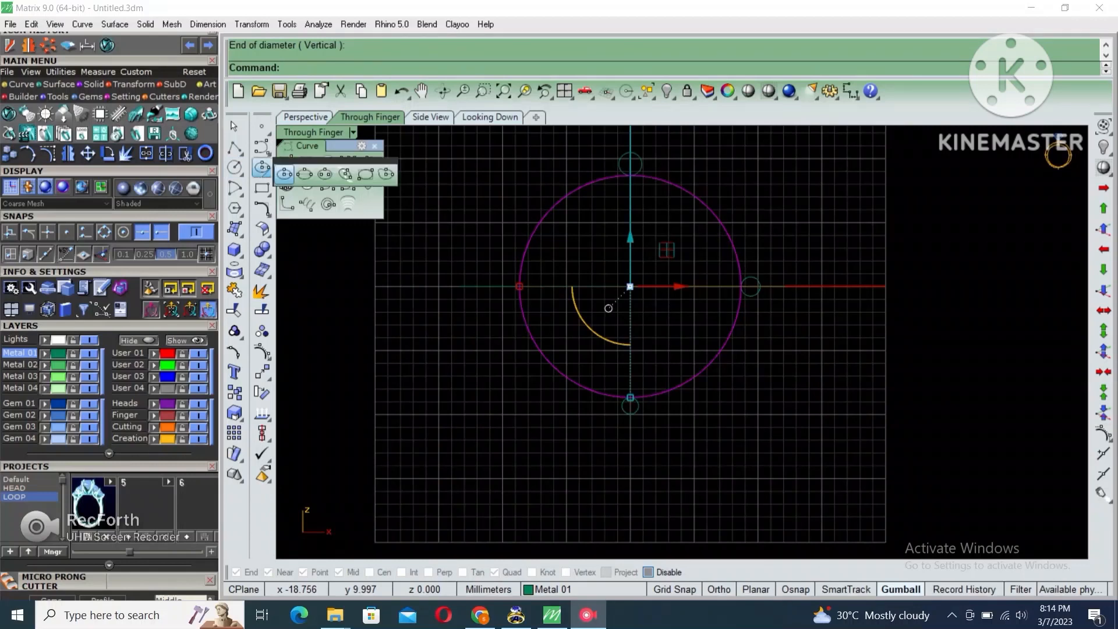
left_click(304, 174)
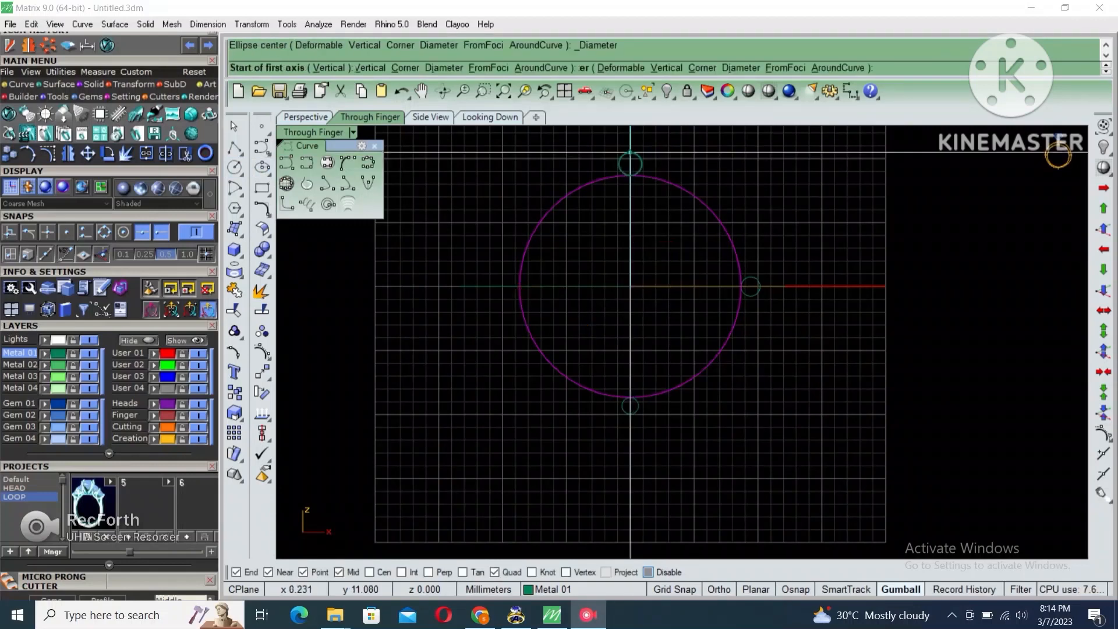
left_click(630, 153)
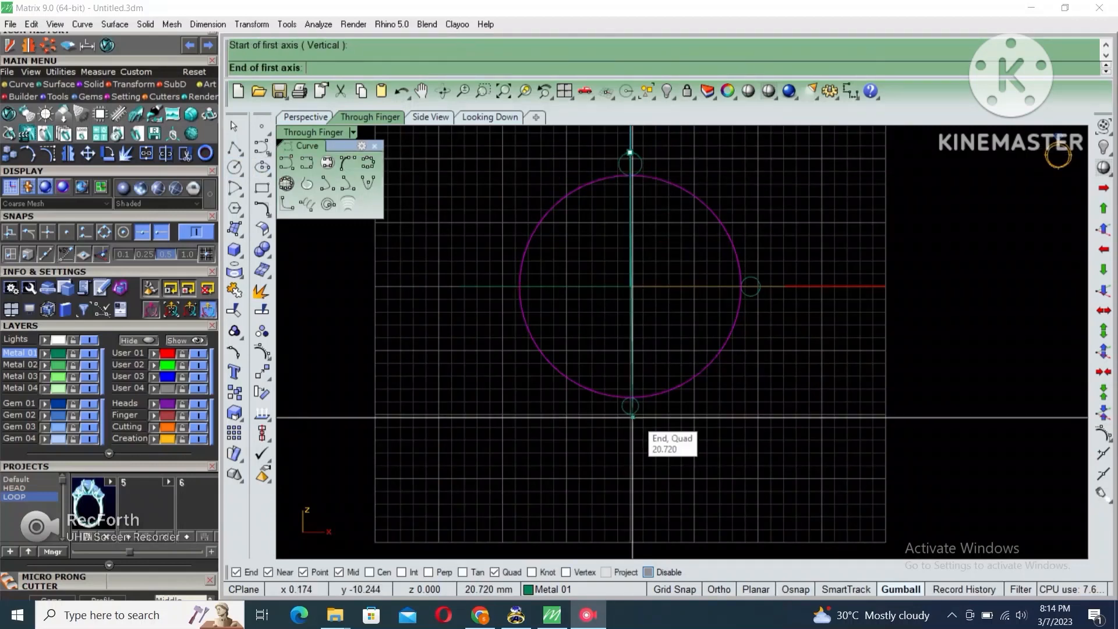
left_click(630, 414)
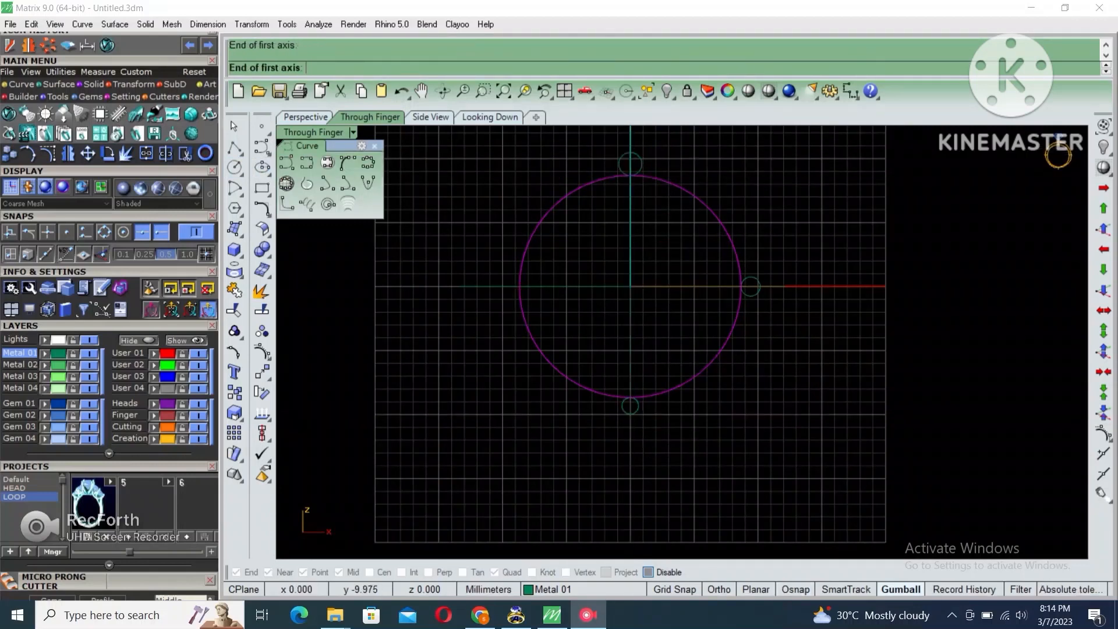
left_click(766, 284)
Put the finger circle and the ellipse on User Layer 01 and measure the ellipse's length.
scroll(679, 262, "down", 2)
left_click_drag(764, 180, 675, 240)
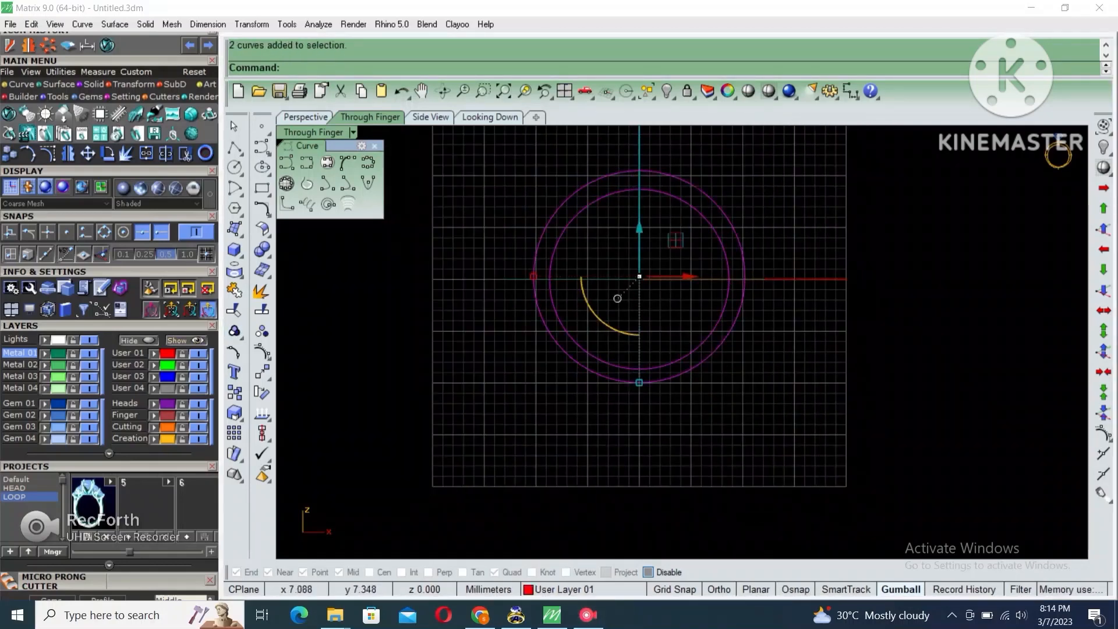
left_click(675, 240)
right_click_drag(675, 240, 654, 271)
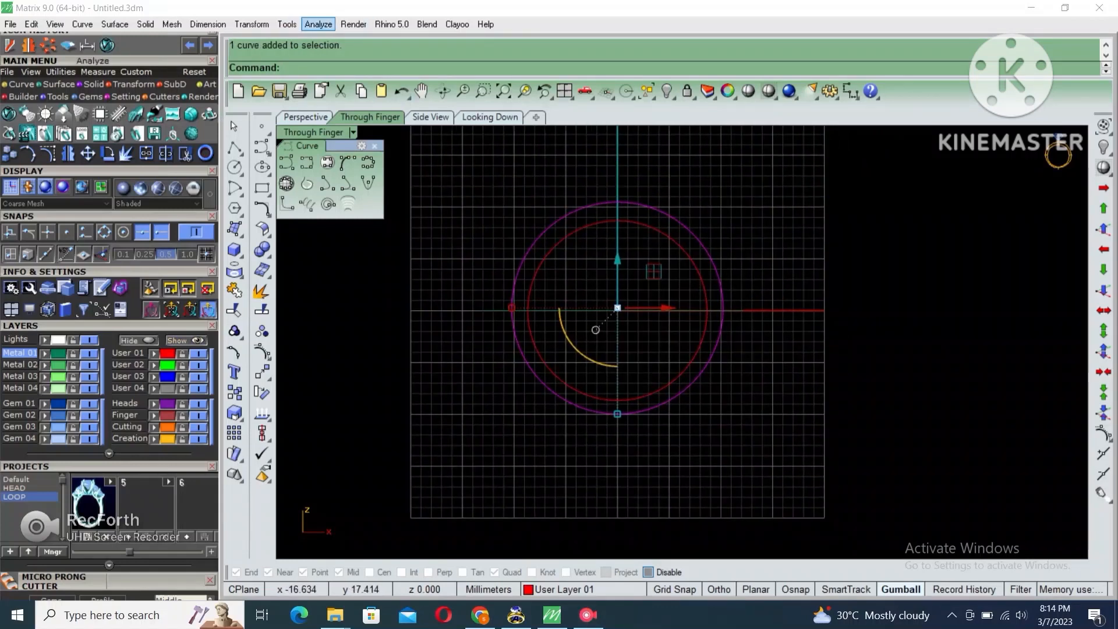
left_click(319, 24)
key("Escape")
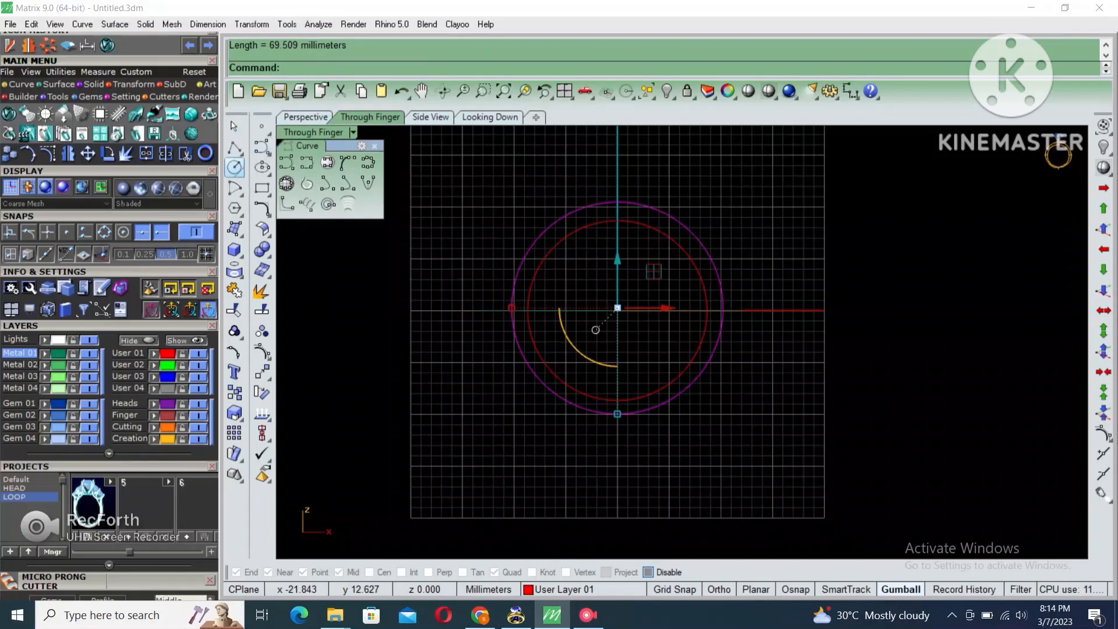
Draw a horizontal both-sides line from origin 0 with a half length of 69.509/2 and put it on User Layer 03.
left_click(235, 147)
left_click(296, 154)
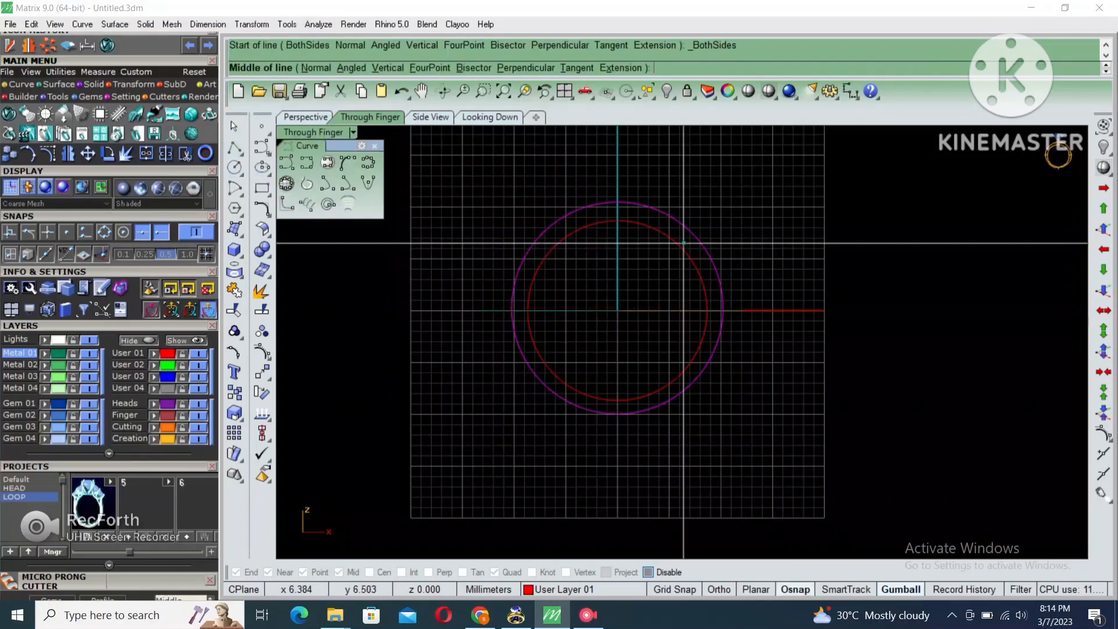
type("0")
key("Return")
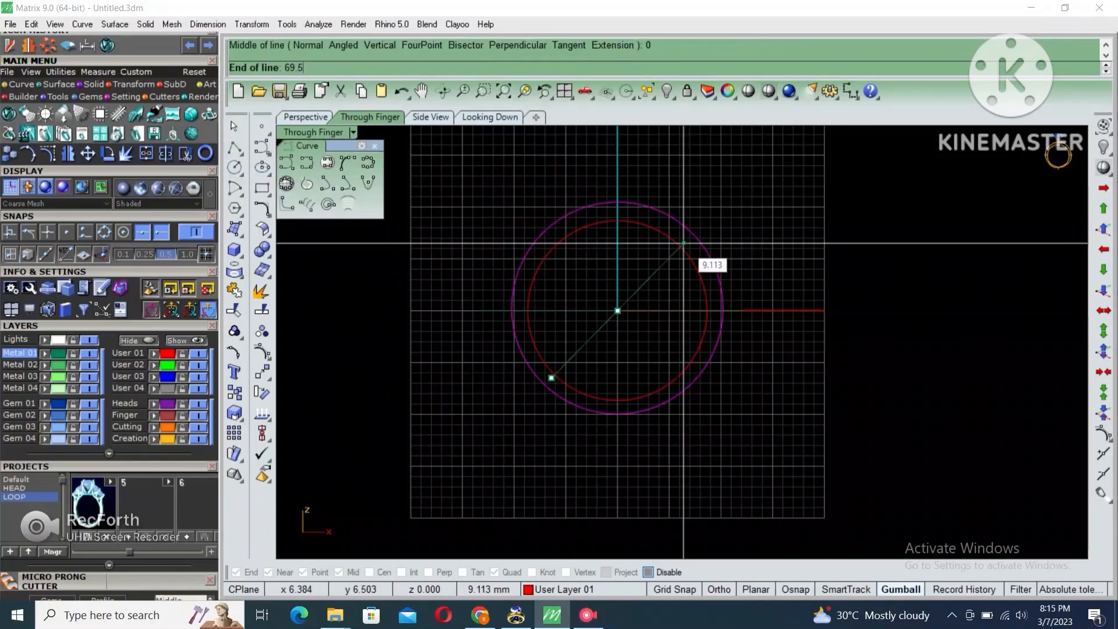
type("69.509/2")
key("Return")
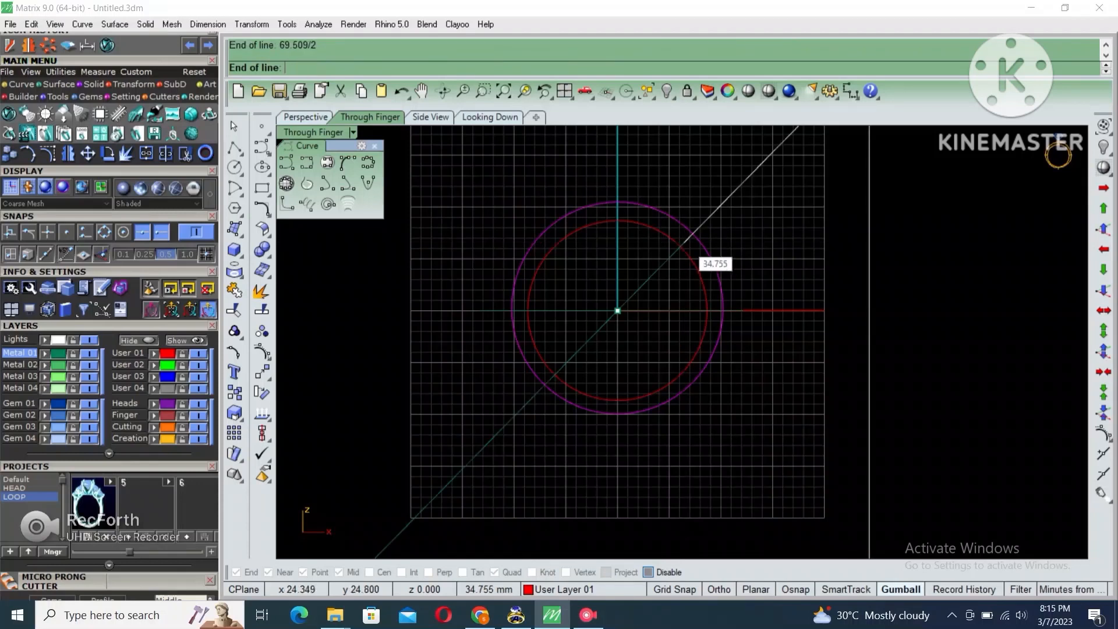
left_click(893, 311)
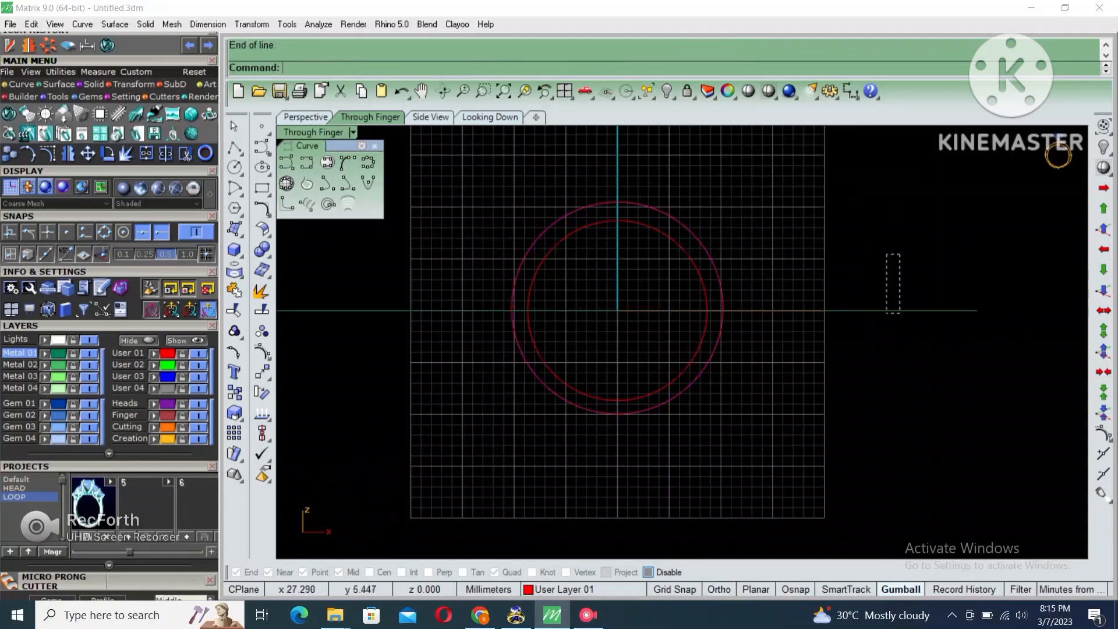
left_click_drag(900, 314, 886, 255)
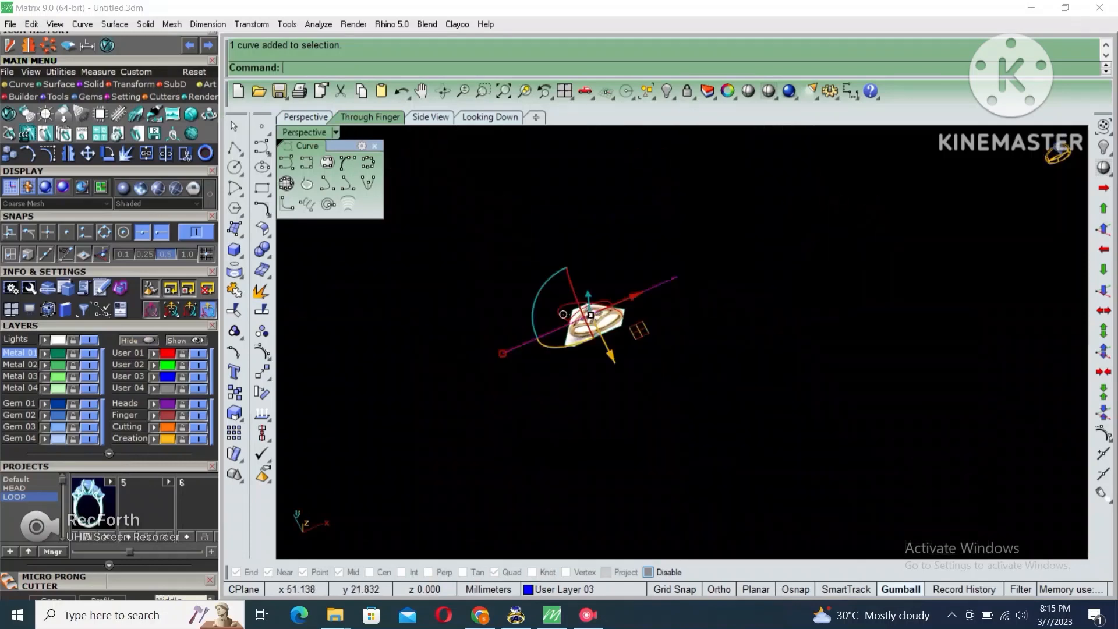
Flatten the finger circle and the ellipse onto the Through Finger plane.
scroll(591, 303, "up", 5)
right_click_drag(606, 350, 588, 267)
key("Escape")
scroll(605, 268, "up", 4)
right_click_drag(676, 309, 646, 275)
left_click_drag(728, 225, 644, 279)
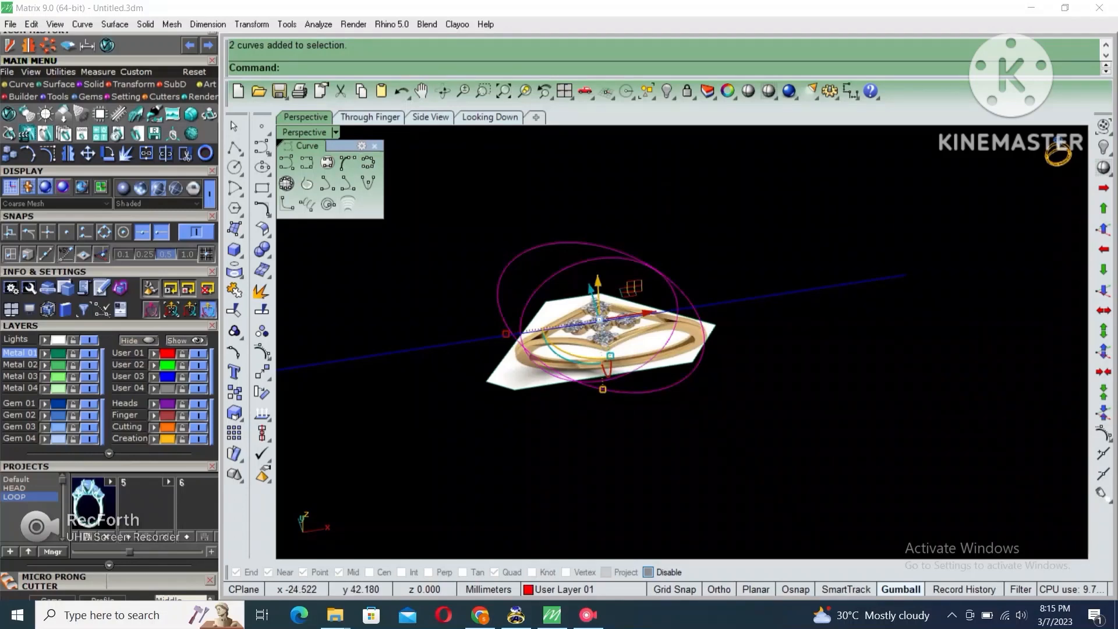
double_click(304, 132)
mouse_move(432, 391)
right_mouse_down()
mouse_move(444, 379)
mouse_move(450, 386)
right_mouse_up()
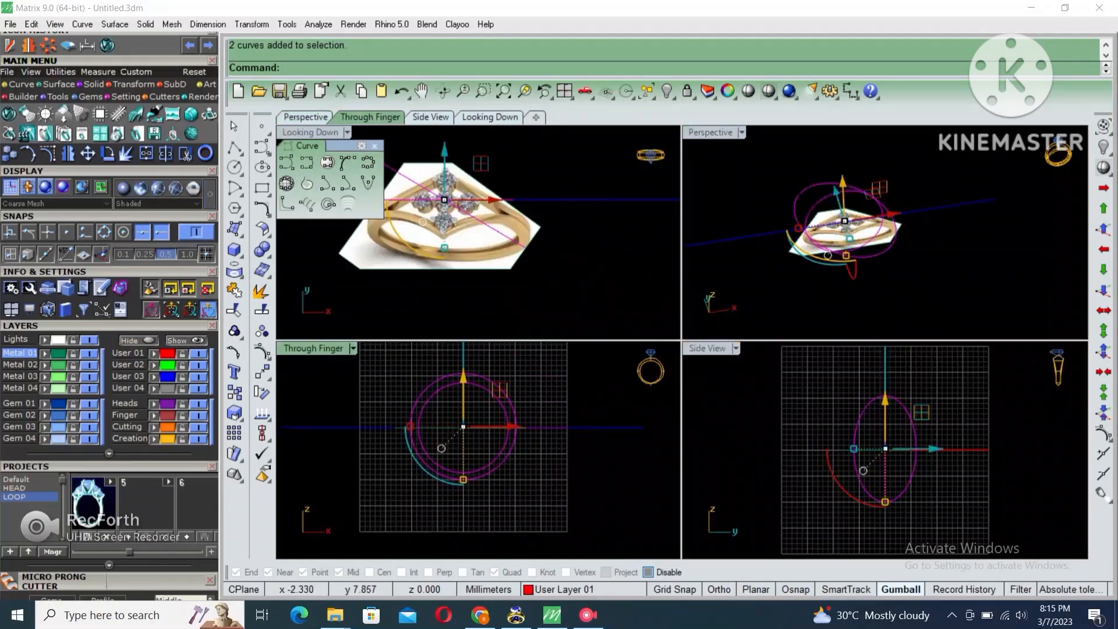
key("Return")
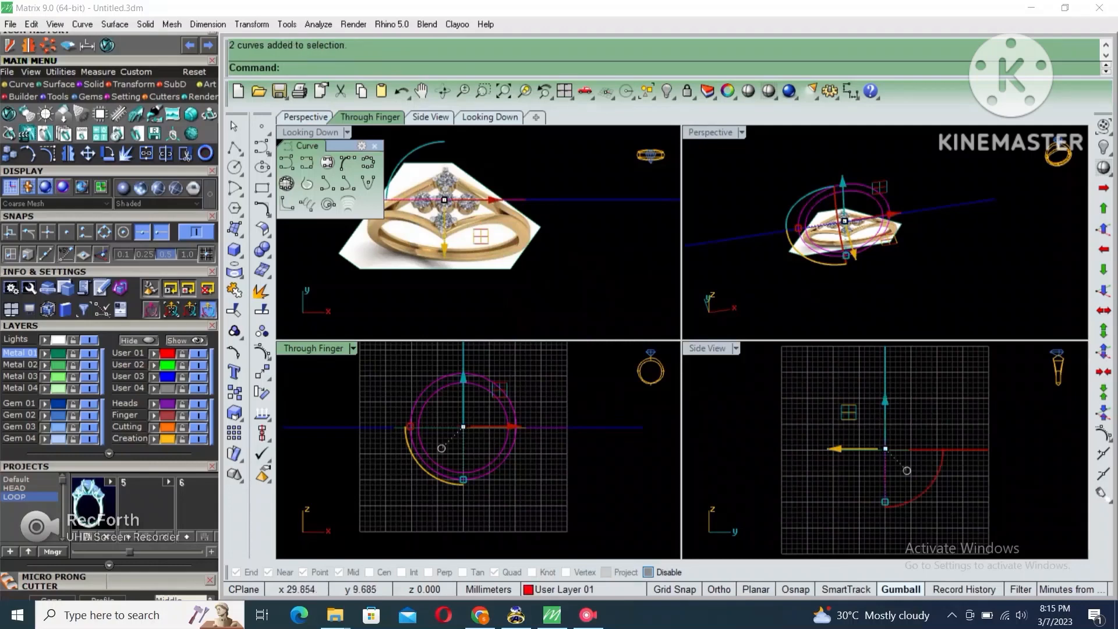
mouse_move(909, 230)
right_mouse_down()
mouse_move(903, 204)
mouse_move(899, 231)
right_mouse_up()
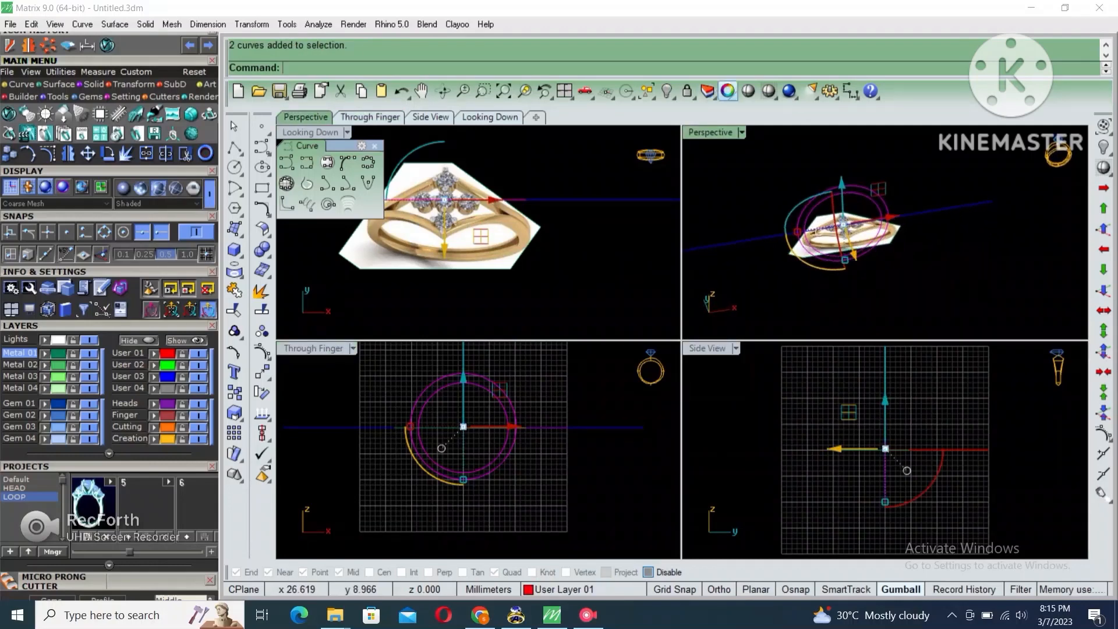
Hide the two ring curves and move the reference picture surface to the Metal 02 layer.
left_click(666, 90)
scroll(439, 220, "up", 2)
left_click(432, 237)
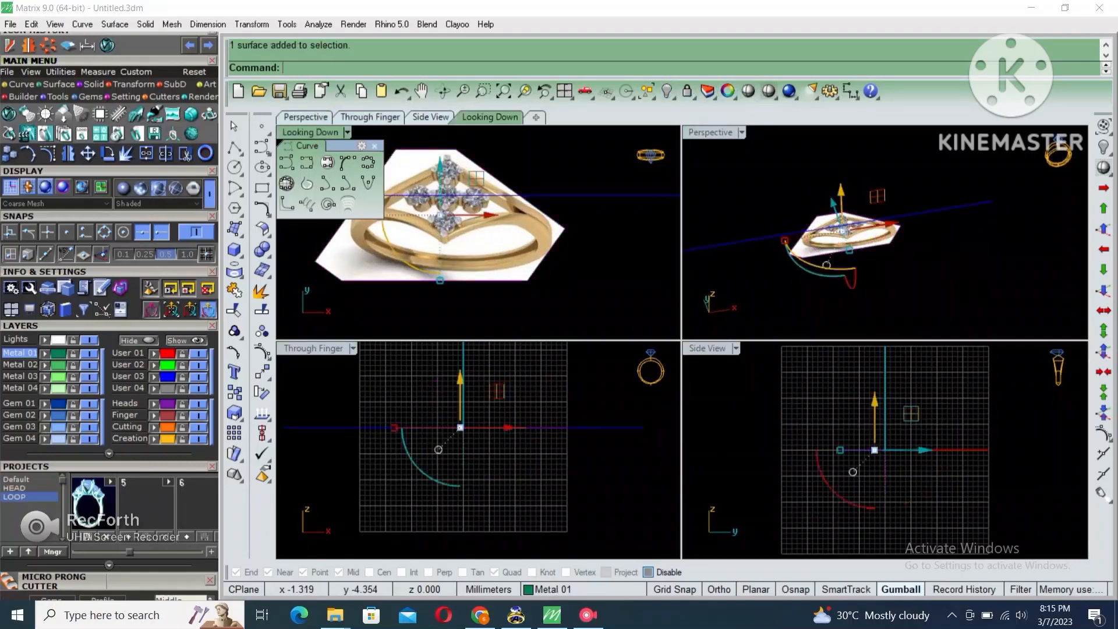
left_click(45, 365)
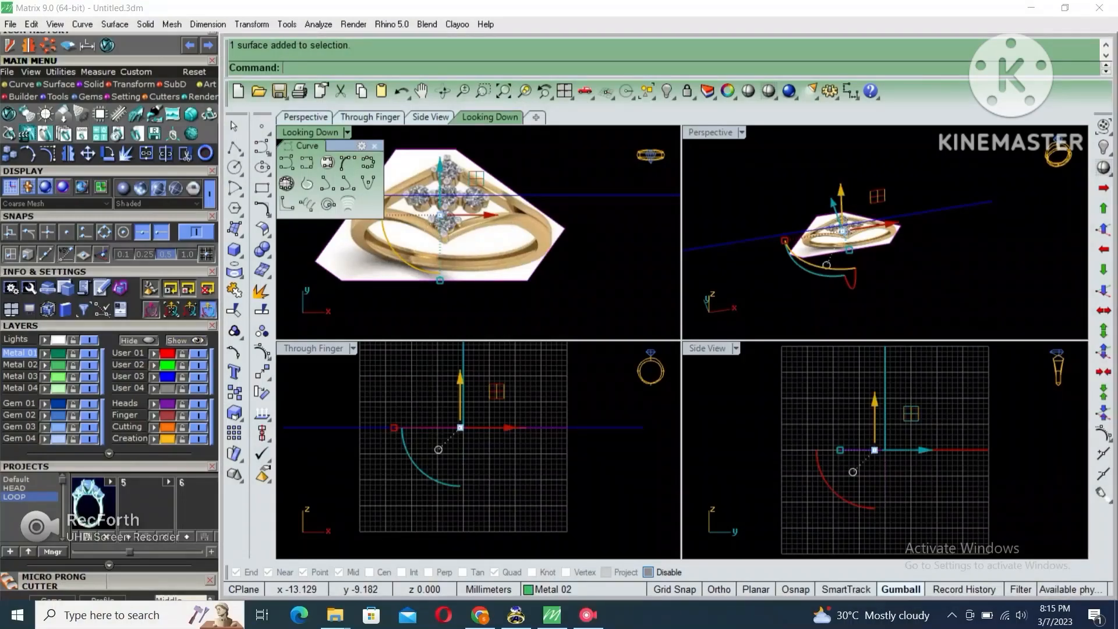
Measure the width of the centre stone on the reference picture in the enlarged Looking Down view.
double_click(311, 133)
key("Escape")
right_click_drag(722, 289, 768, 311)
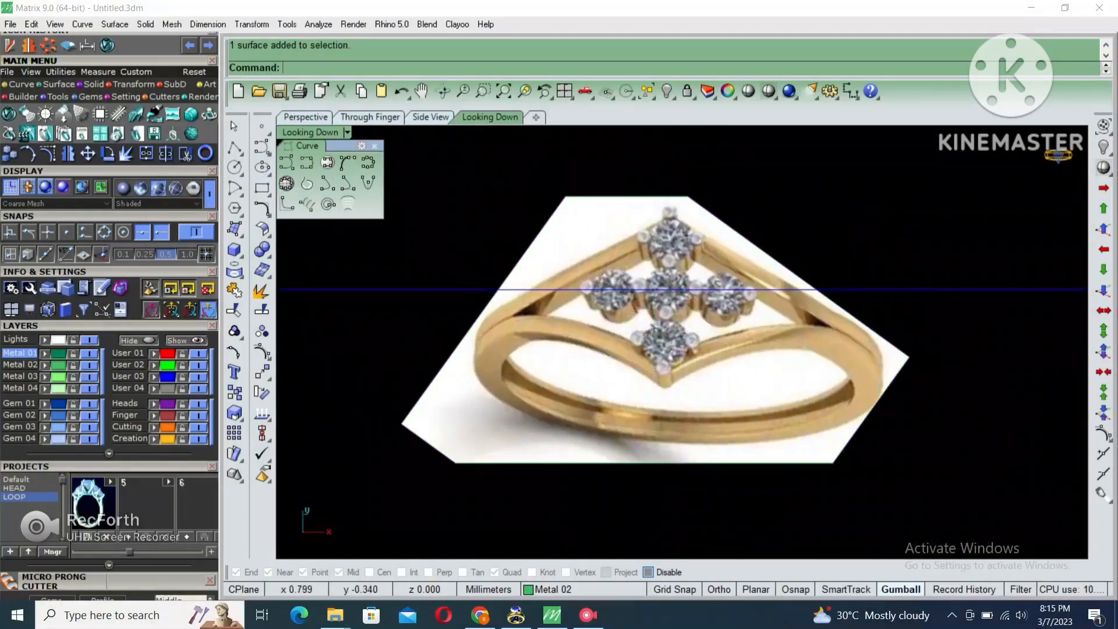
scroll(757, 293, "up", 4)
type("a")
key("Return")
scroll(744, 284, "up", 4)
right_click_drag(723, 247, 705, 275)
left_click(668, 285)
key("F8")
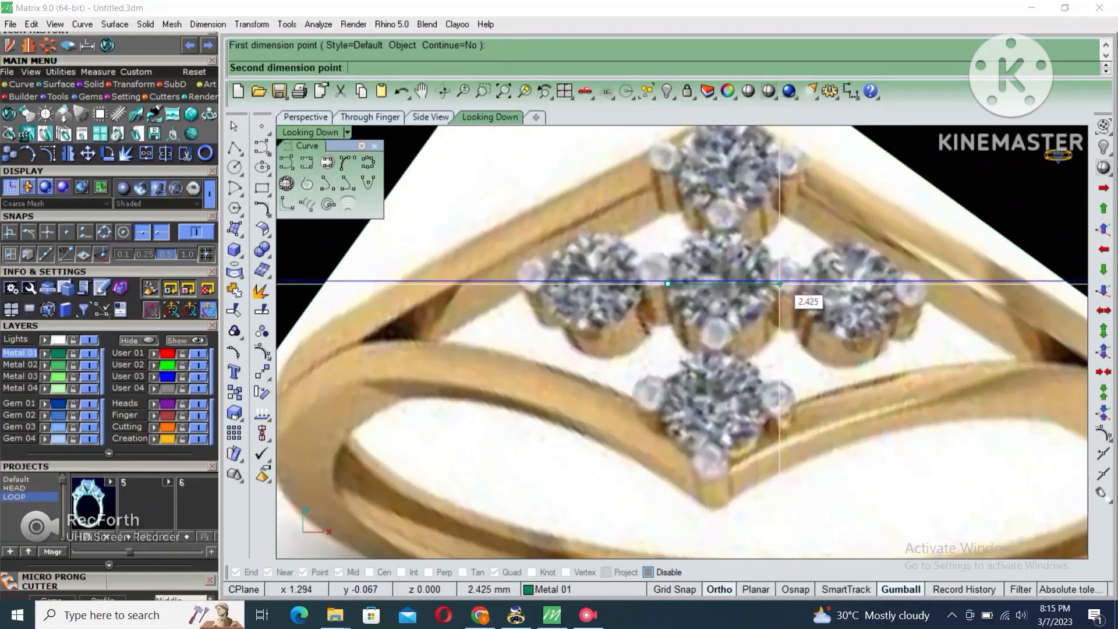
key("Escape")
Draw a 2.5 mm diameter circle centred at the origin over the centre stone and hide the Metal 02 layer.
left_click(235, 167)
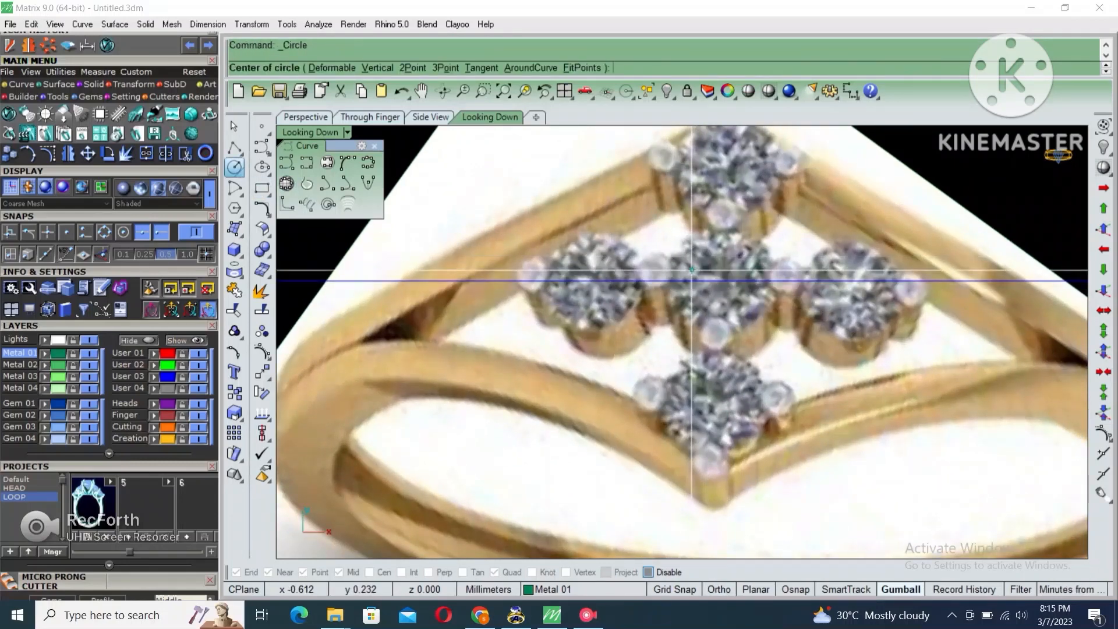
type("0")
key("Return")
type("2.5")
key("Return")
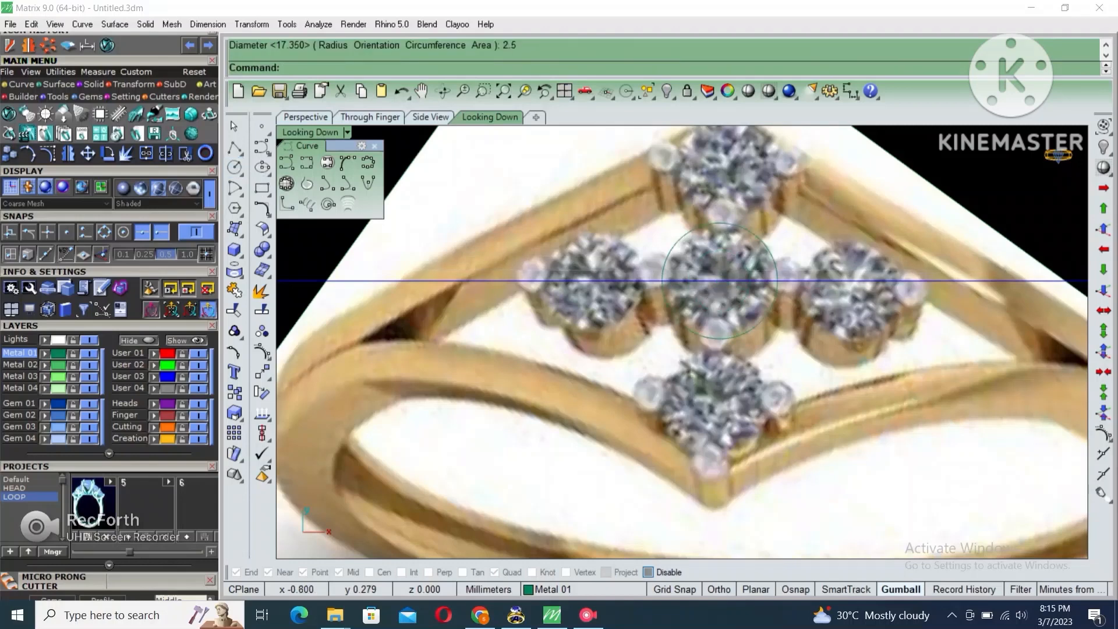
left_click(767, 247)
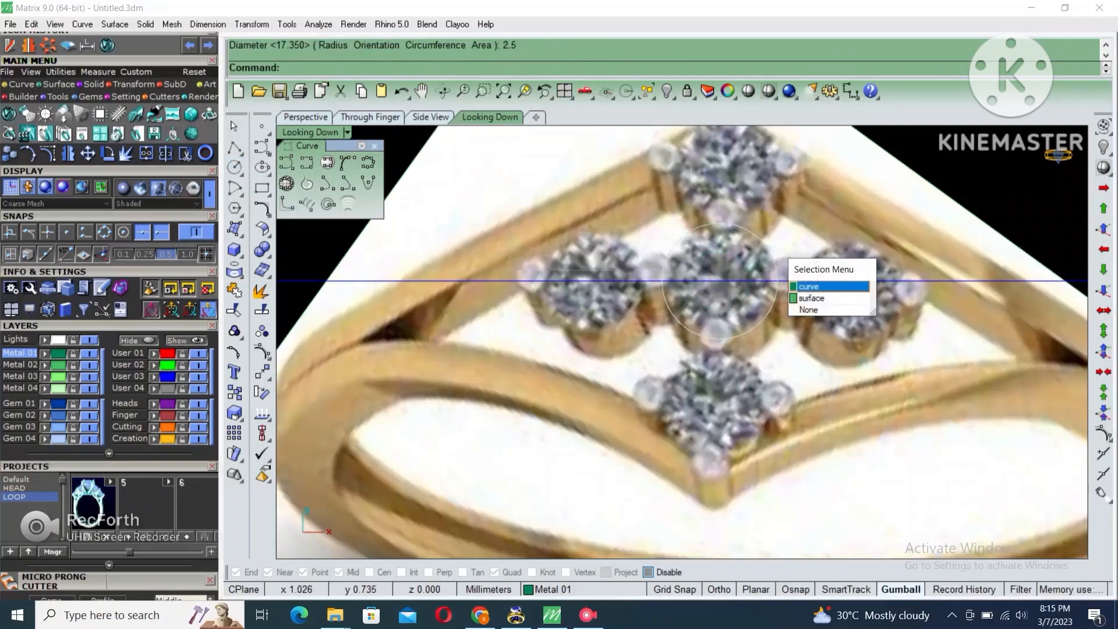
left_click(89, 365)
Offset the 2.5 mm circle by 0.1 mm outward and by 0.1 mm inward.
left_click(766, 253)
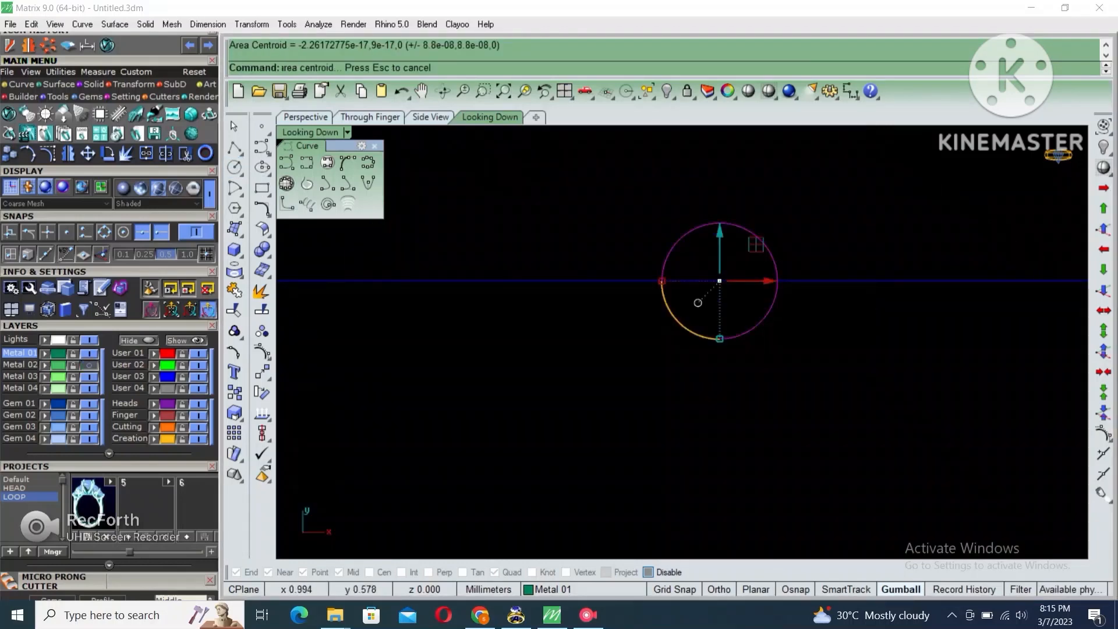
right_click_drag(769, 258, 746, 282)
type("o")
key("Return")
type(".1")
key("Return")
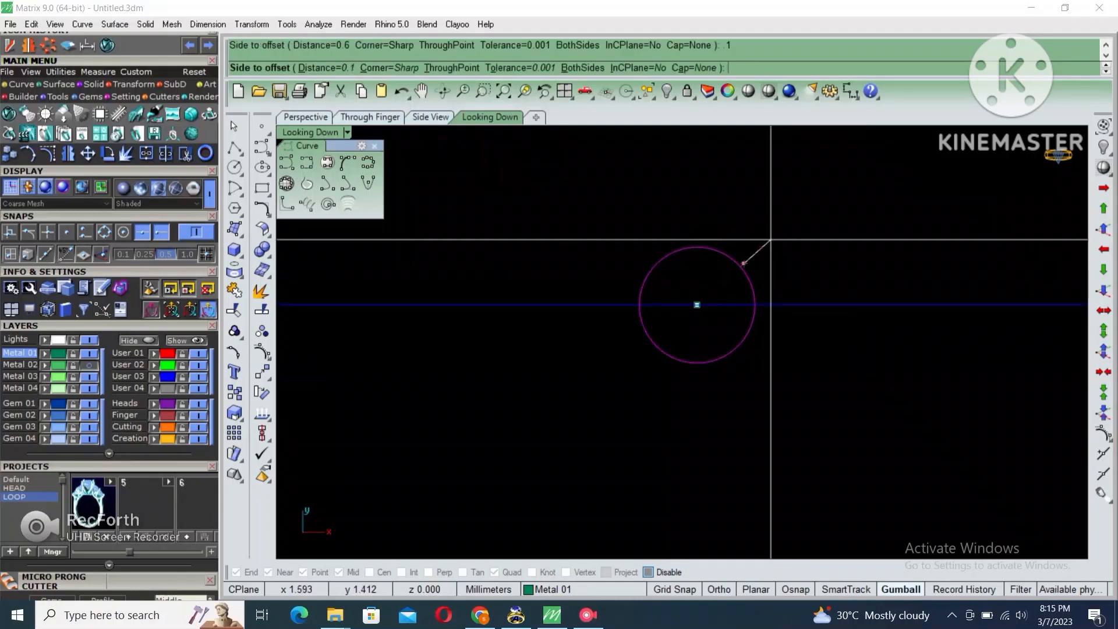
left_click(771, 239)
scroll(745, 270, "up", 4)
right_click(735, 269)
left_click(728, 267)
Offset the outermost circle inward by 0.7 mm and select both the new circle and the outermost one.
left_click(743, 261)
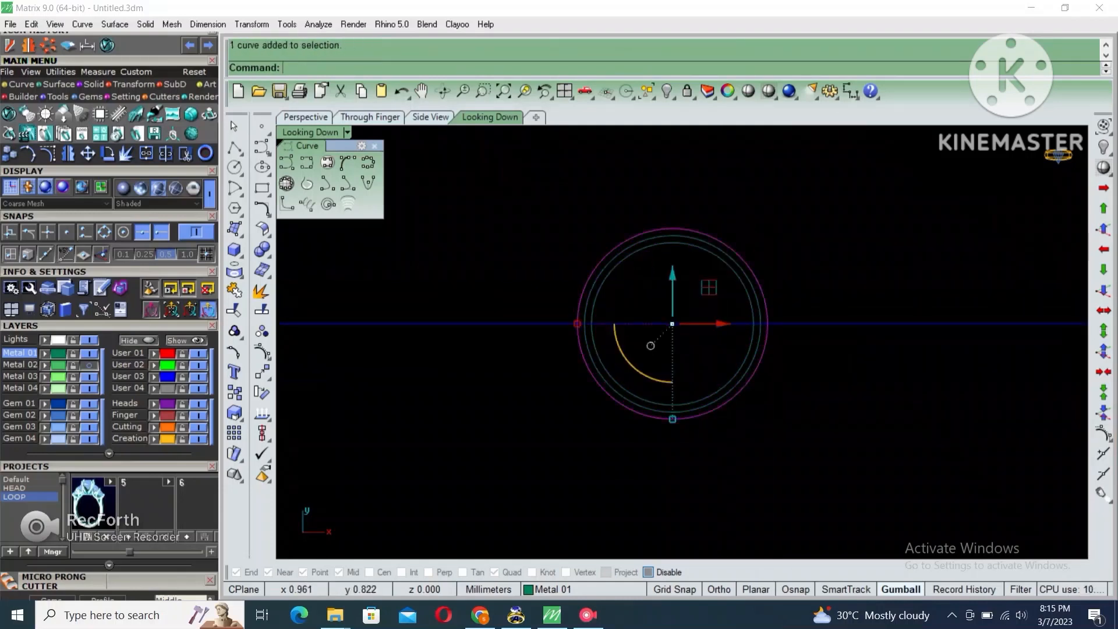
right_click_drag(742, 272, 755, 240)
right_click(711, 283)
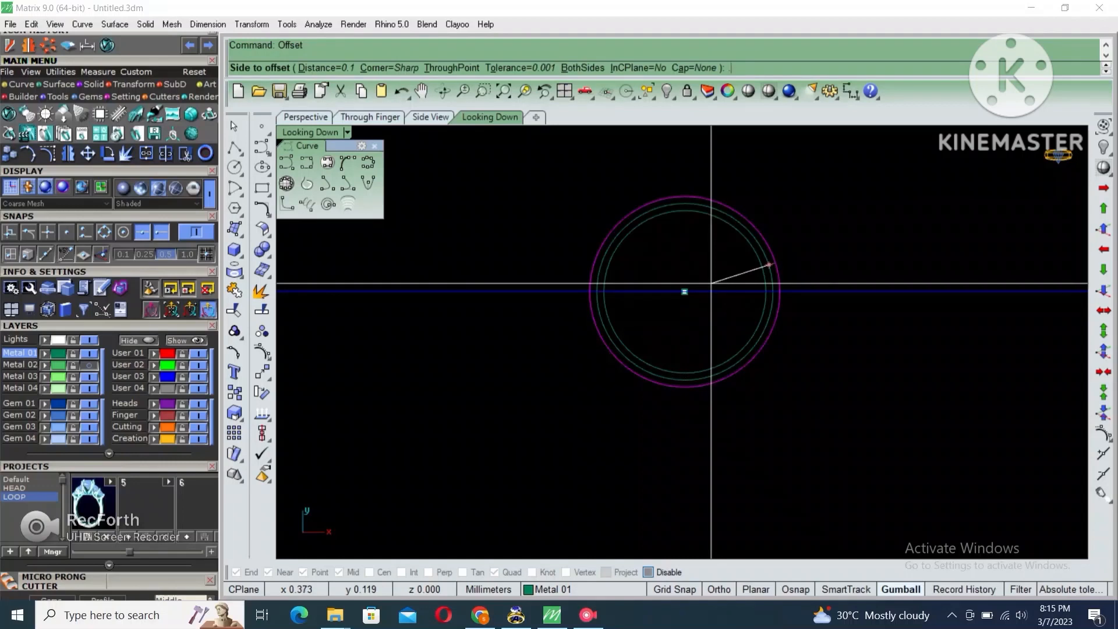
type(".8")
key("Return")
type("3.")
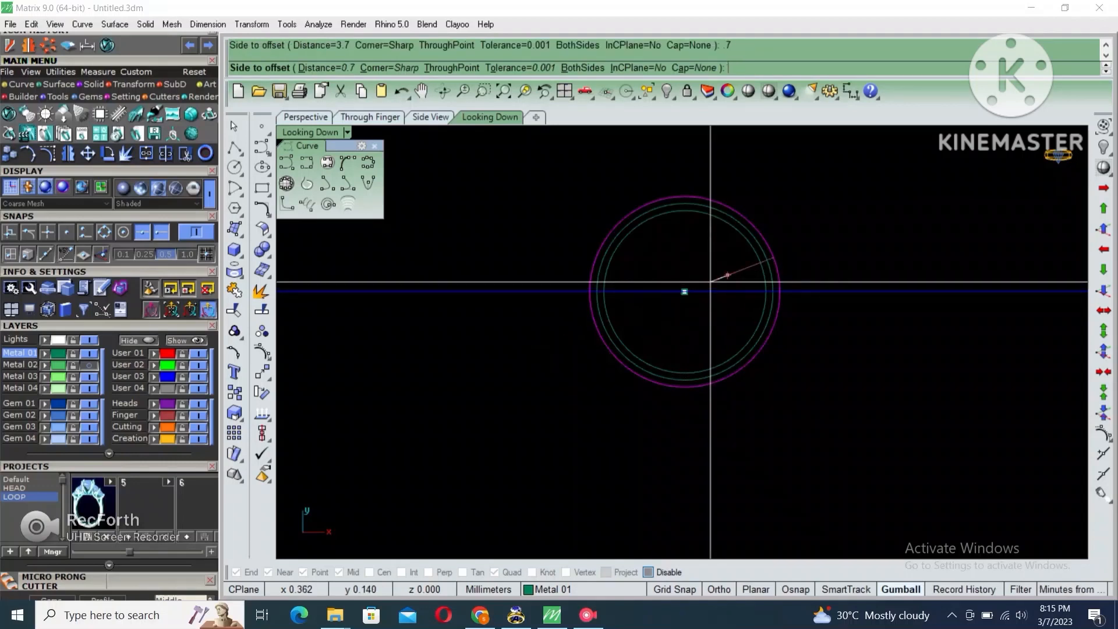
left_click(710, 282)
left_click(644, 271, "shift")
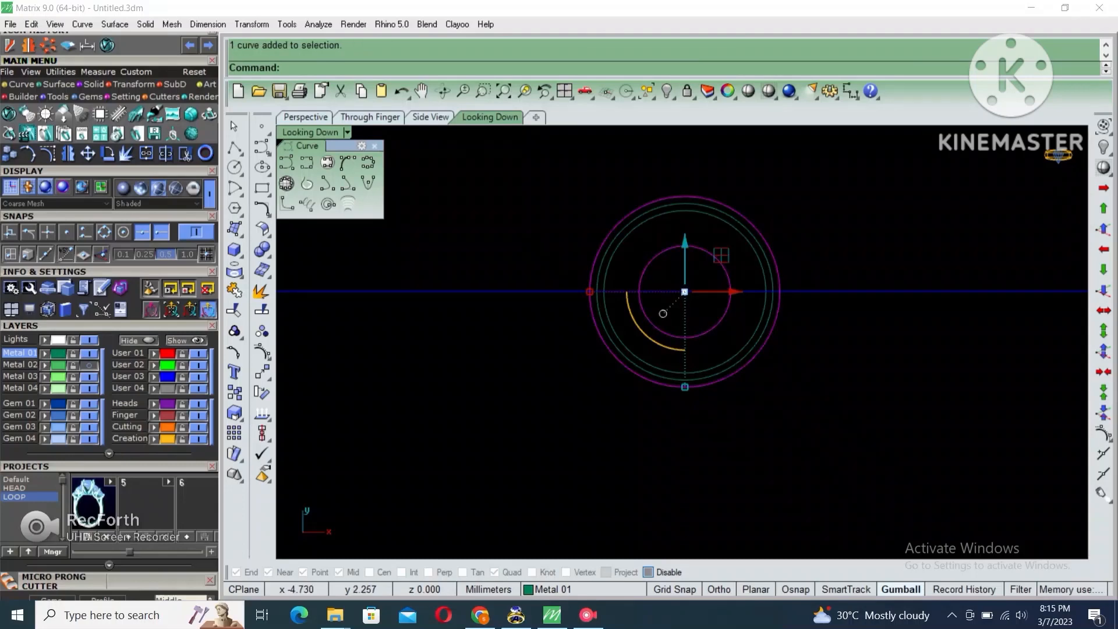
Extrude the two selected circles 3 mm downward on one side only as a solid, forming the hollow stone setting.
double_click(320, 132)
double_click(710, 133)
right_click_drag(775, 291, 676, 251)
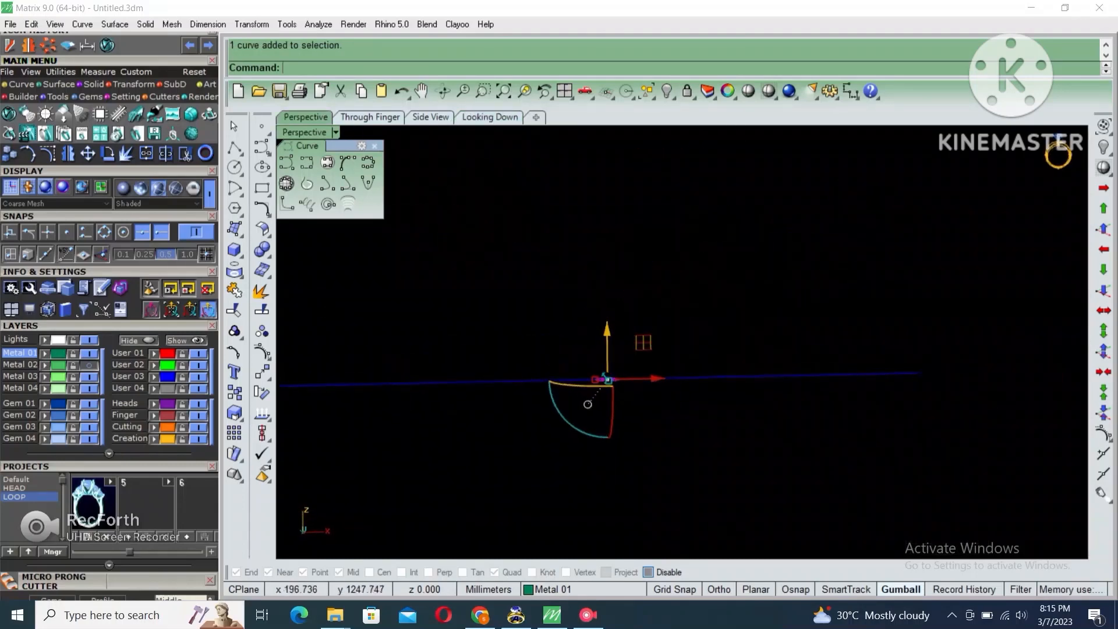
key("Return")
scroll(614, 422, "up", 4)
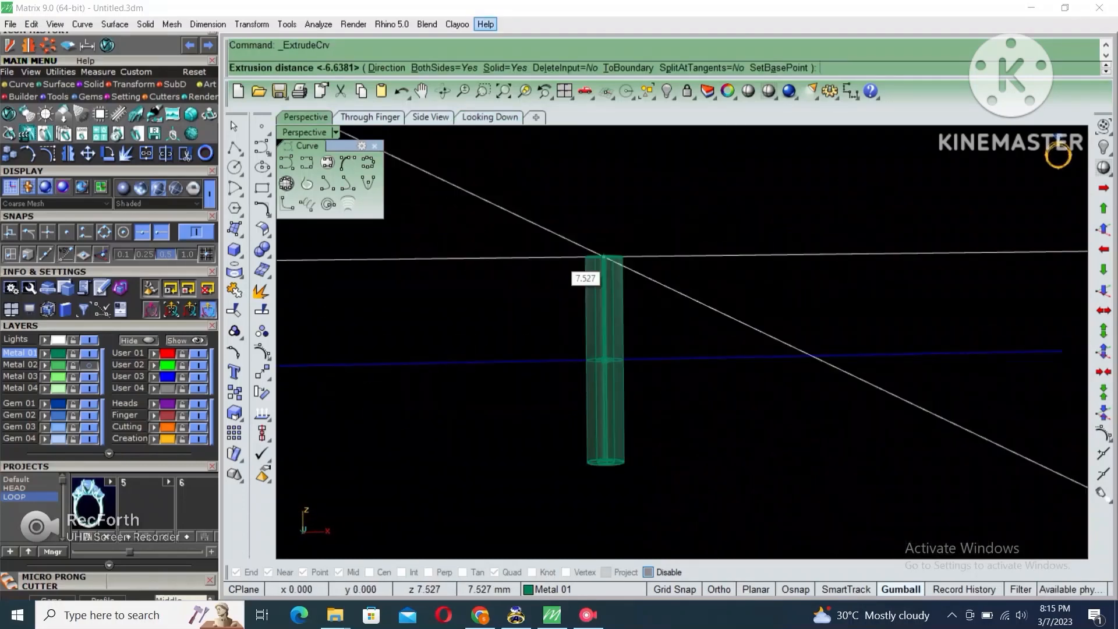
left_click(443, 68)
type("-")
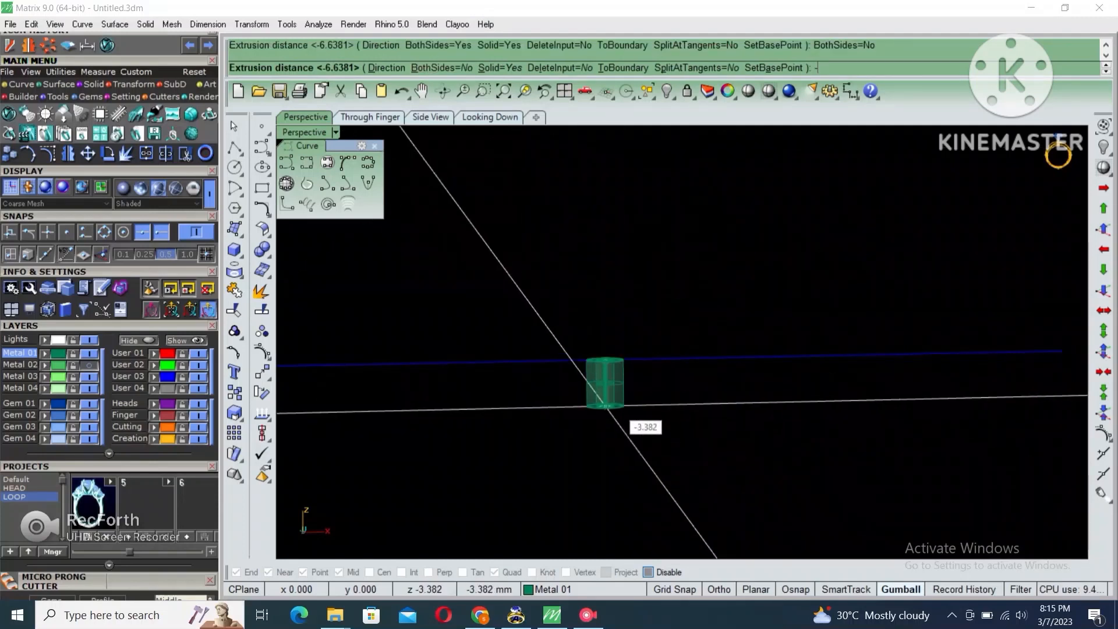
type("3")
key("Return")
right_click_drag(631, 402, 638, 512)
scroll(617, 220, "up", 6)
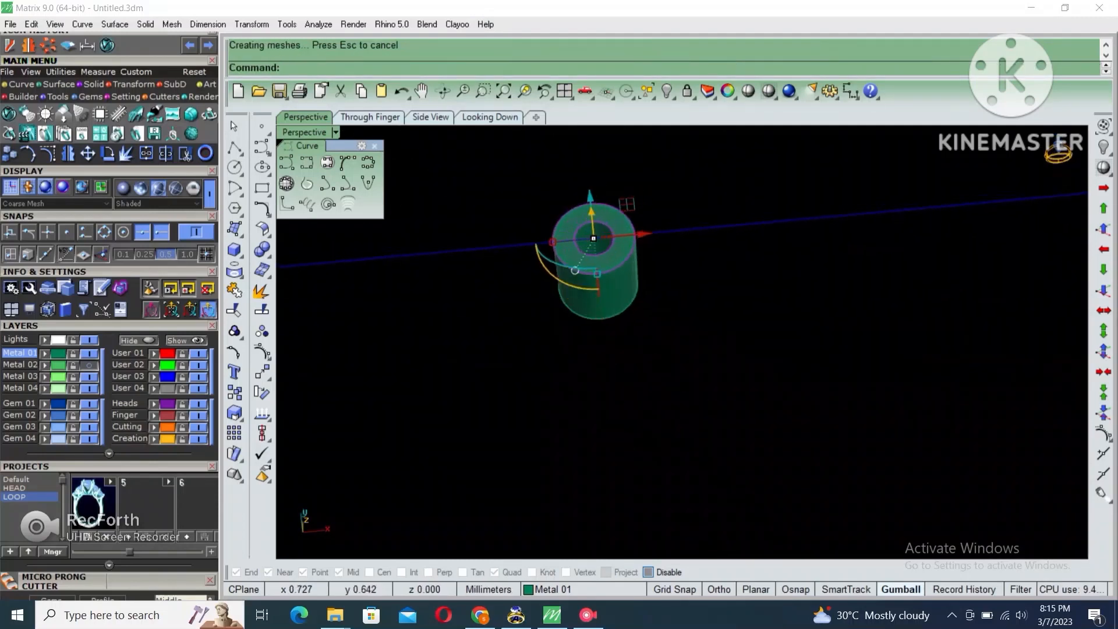
scroll(593, 238, "up", 5)
key("Escape")
type("copy")
key("Return")
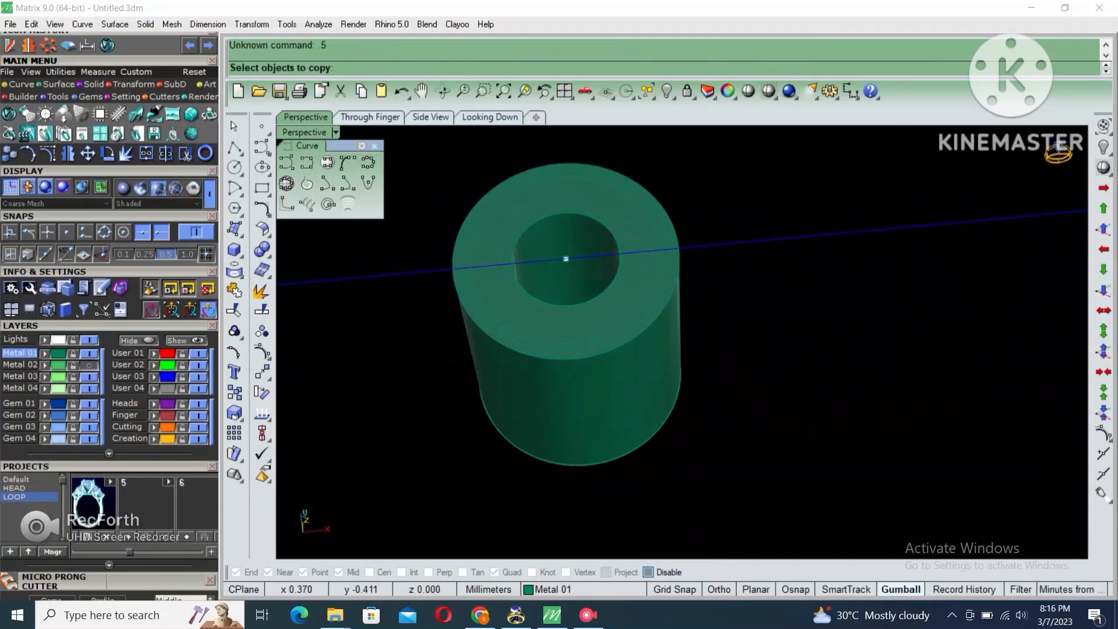
left_click(566, 259)
key("Return")
key("Escape")
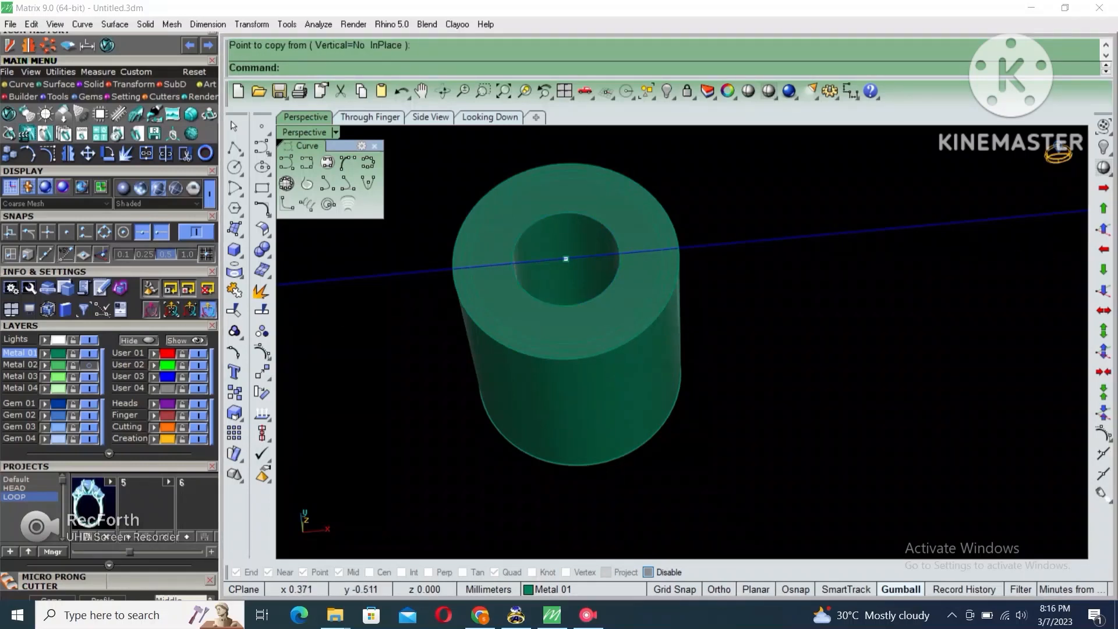
left_click(608, 287)
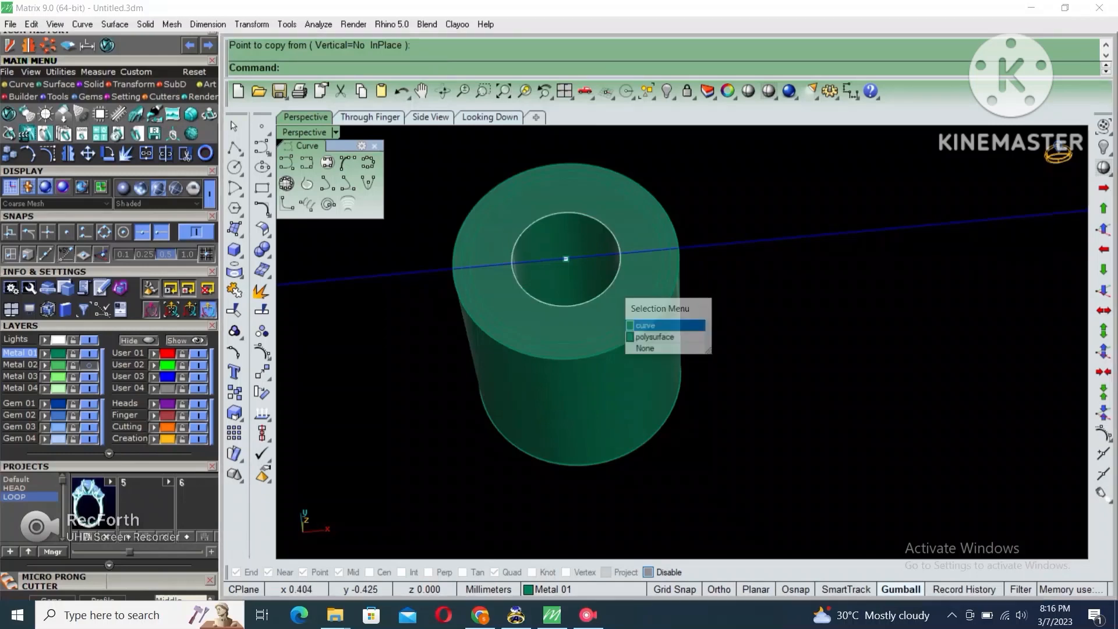
key("Escape")
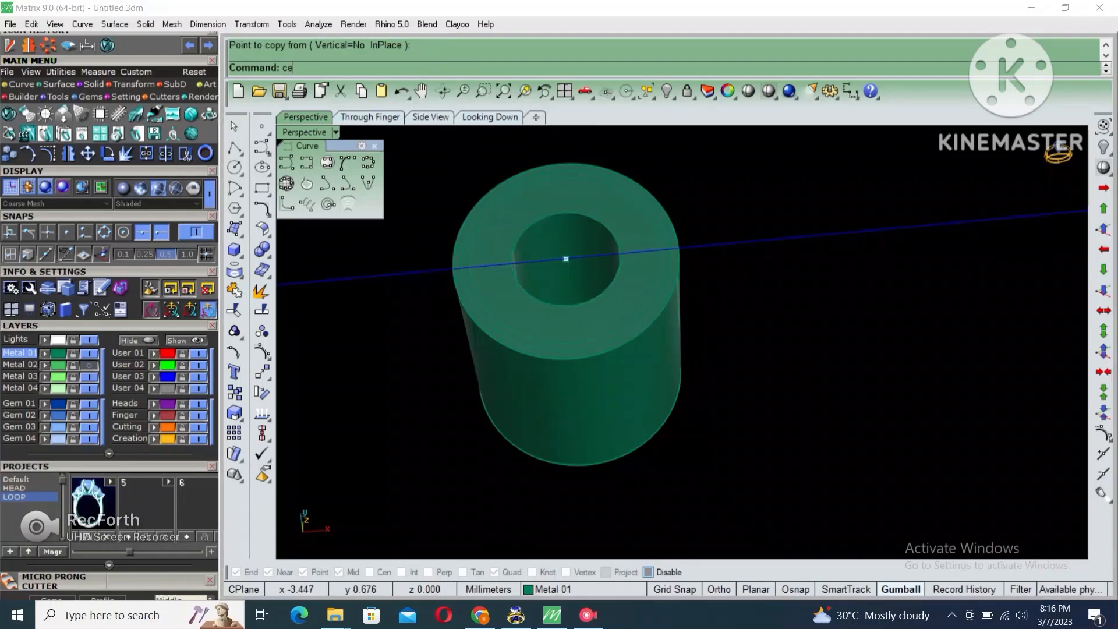
Chamfer the top inner edge of the hollow setting by 0.5 mm to make the stone seat.
left_click(267, 256)
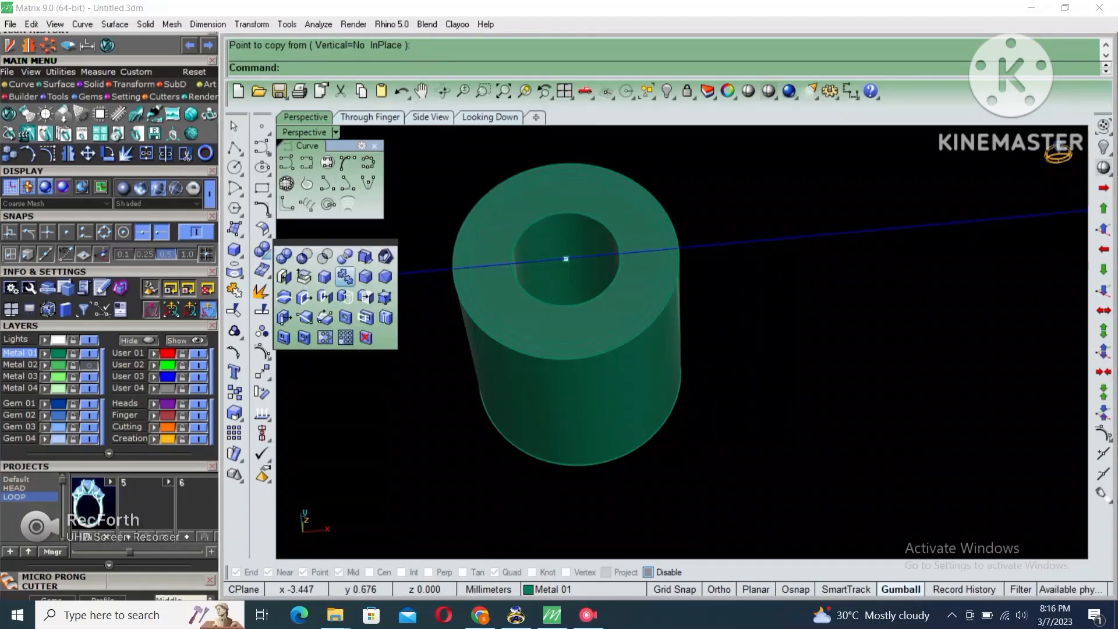
left_click(385, 276)
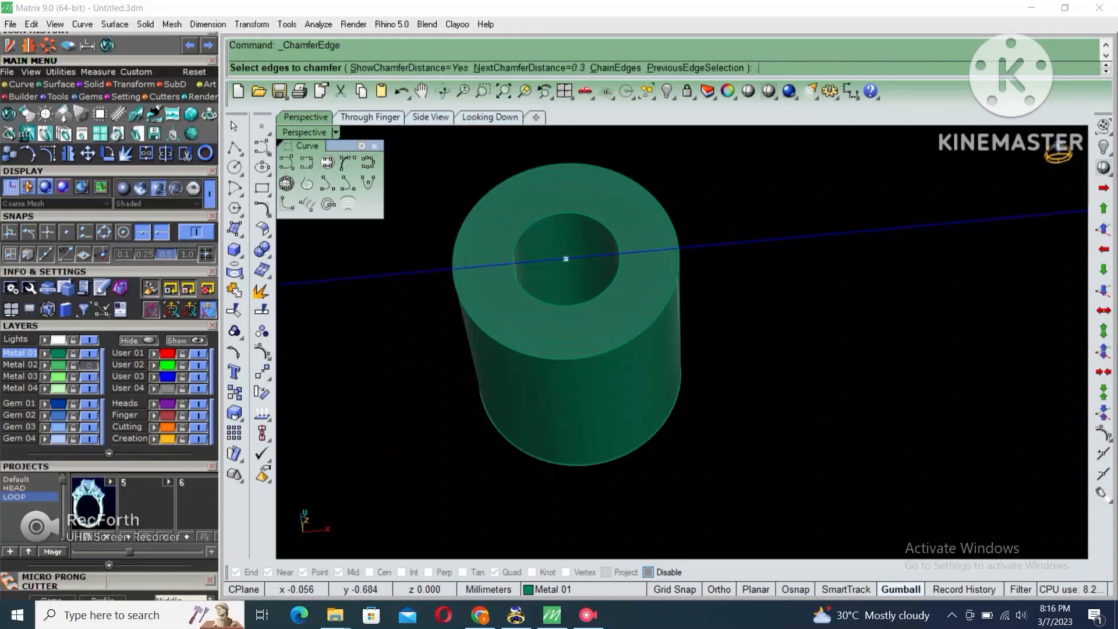
left_click(561, 305)
key("Return")
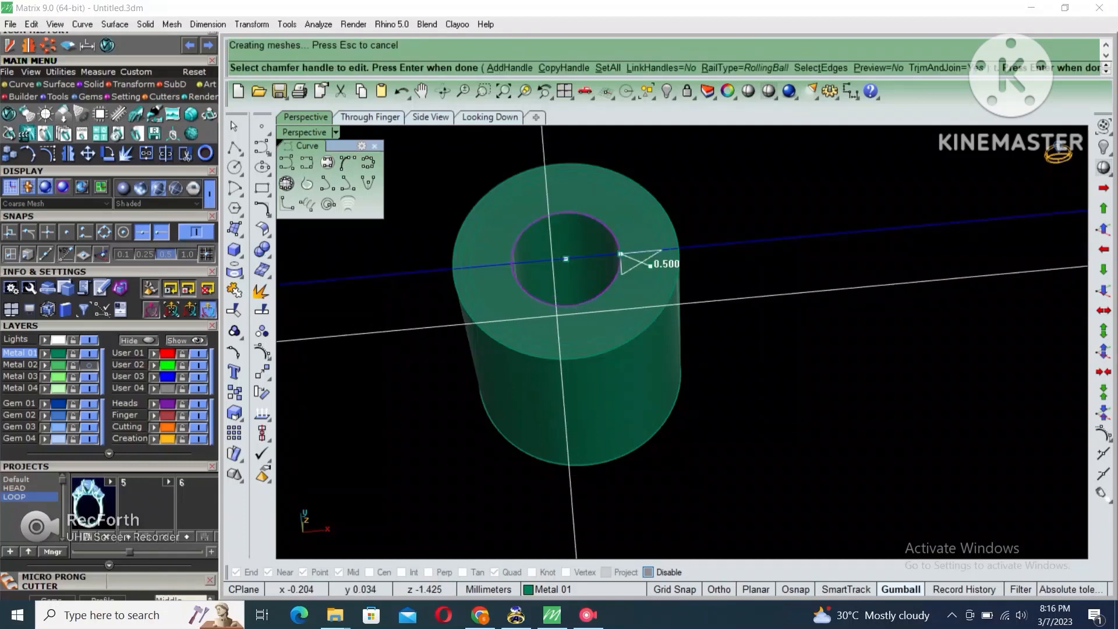
key("Return")
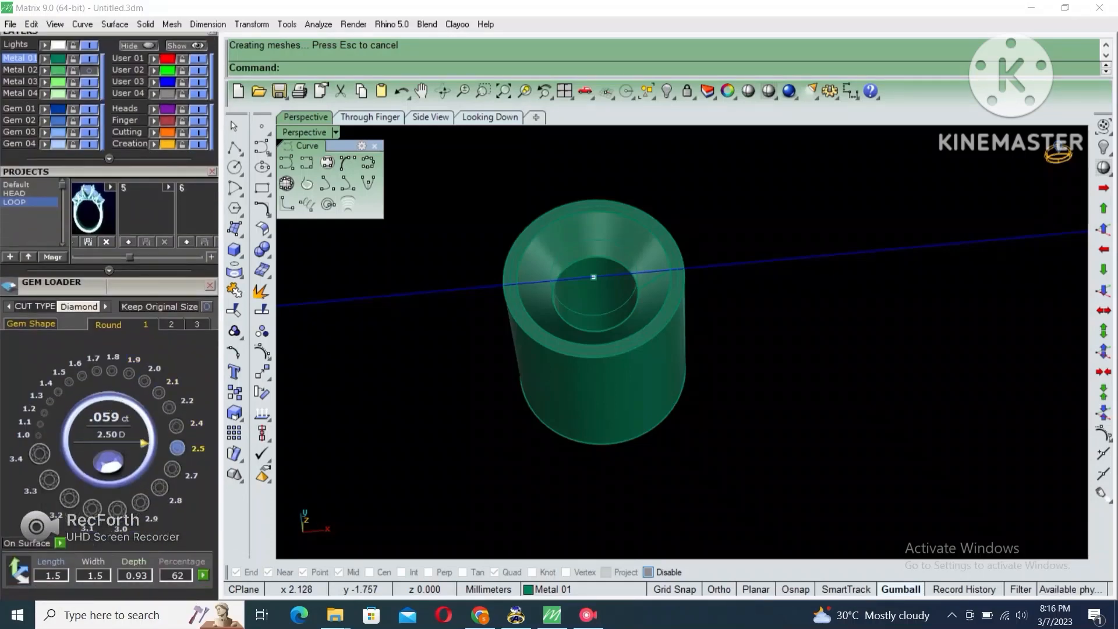
Place a 2.5 mm round diamond in the chamfered seat of the setting and nudge it upward.
key("ctrl+v")
left_click(623, 294)
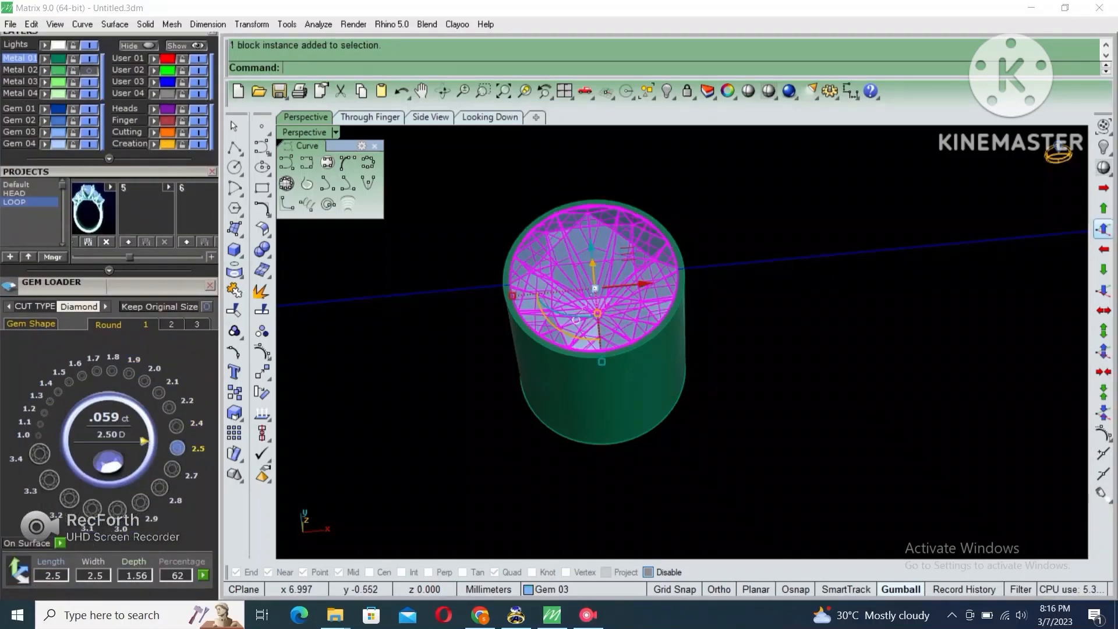
left_click(1103, 229)
left_click(815, 368)
Select the diamond, the setting and its construction curves and group them.
scroll(735, 354, "down", 6)
right_click_drag(716, 354, 737, 408)
left_click_drag(749, 257, 609, 402)
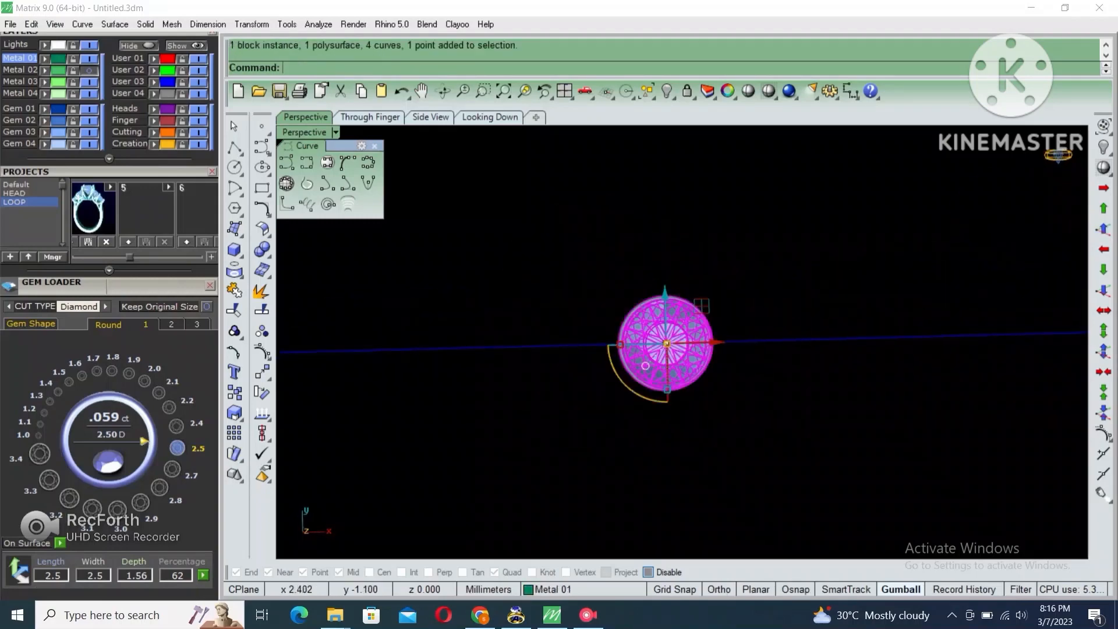
right_click_drag(740, 379, 737, 351)
key("ctrl+g")
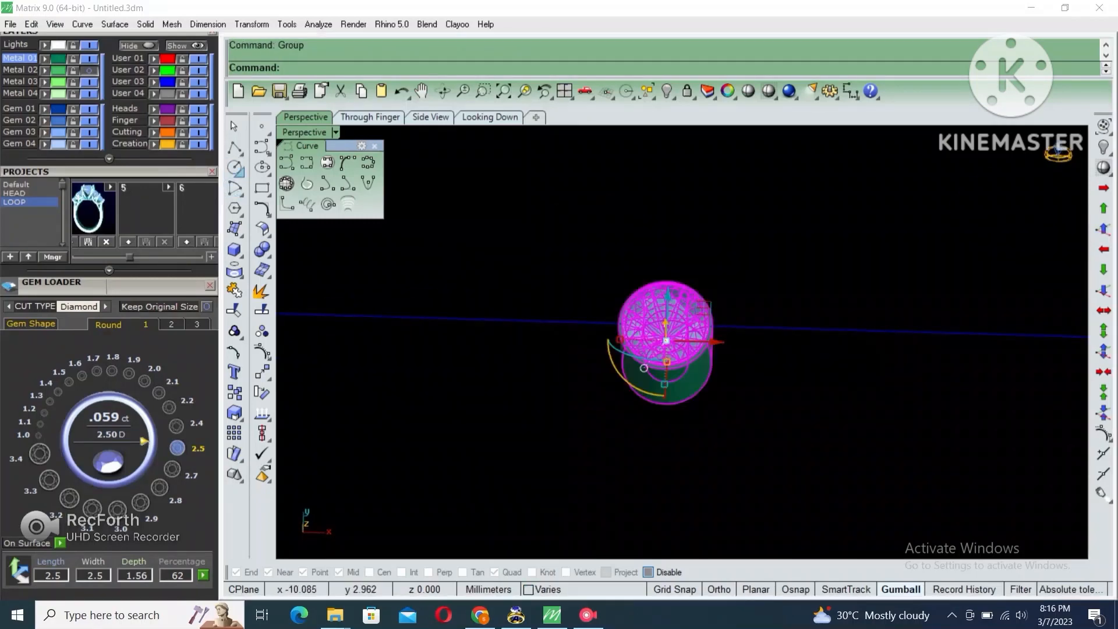
Draw a 0.9 mm diameter circle outside the setting, starting from its outer edge along the x axis.
left_click(240, 174)
left_click(276, 173)
scroll(707, 285, "up", 6)
scroll(707, 286, "up", 3)
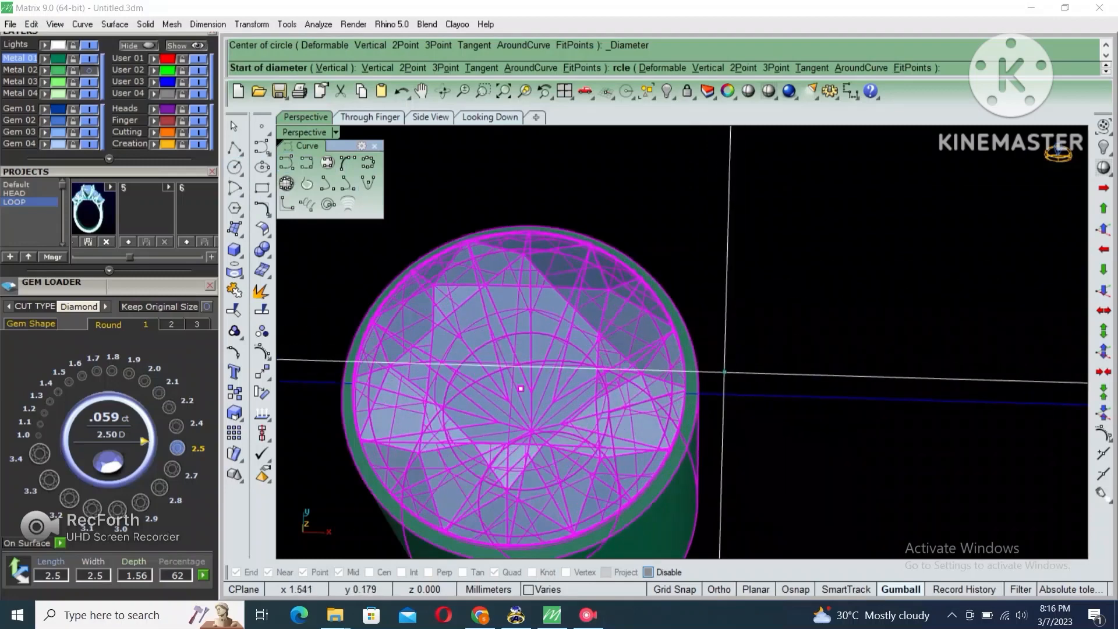
left_click(700, 394)
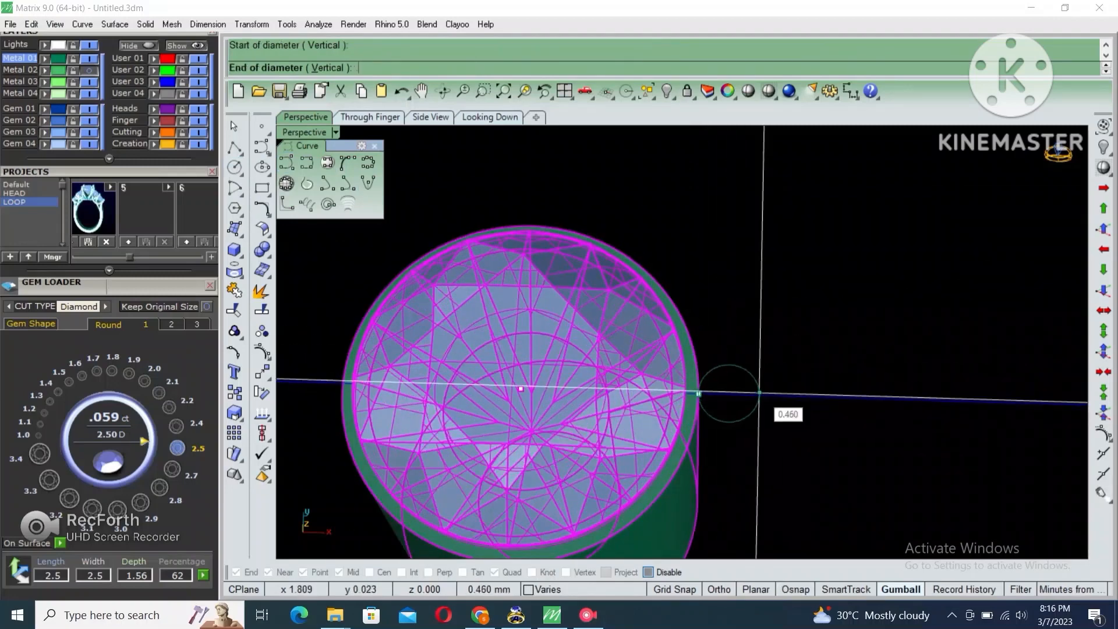
type(".8")
key("Return")
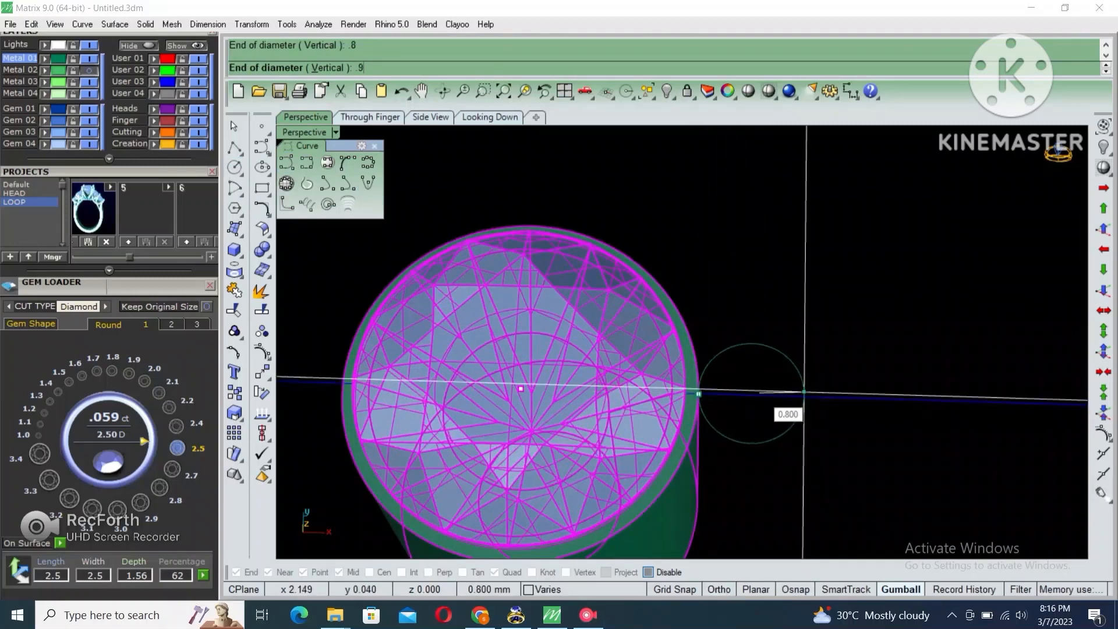
key("Return")
left_click(760, 397, "shift")
Group the small circle with its centre point and move them 0.2 mm towards the stone.
scroll(760, 396, "down", 4)
left_click(781, 367)
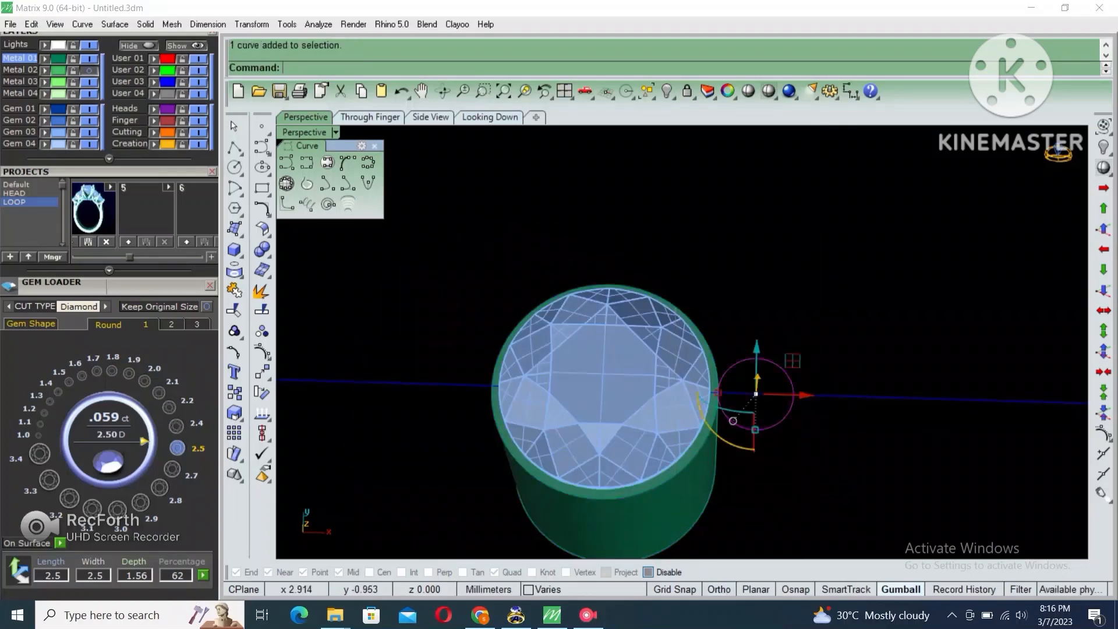
right_click_drag(780, 379, 796, 421)
scroll(796, 420, "up", 2)
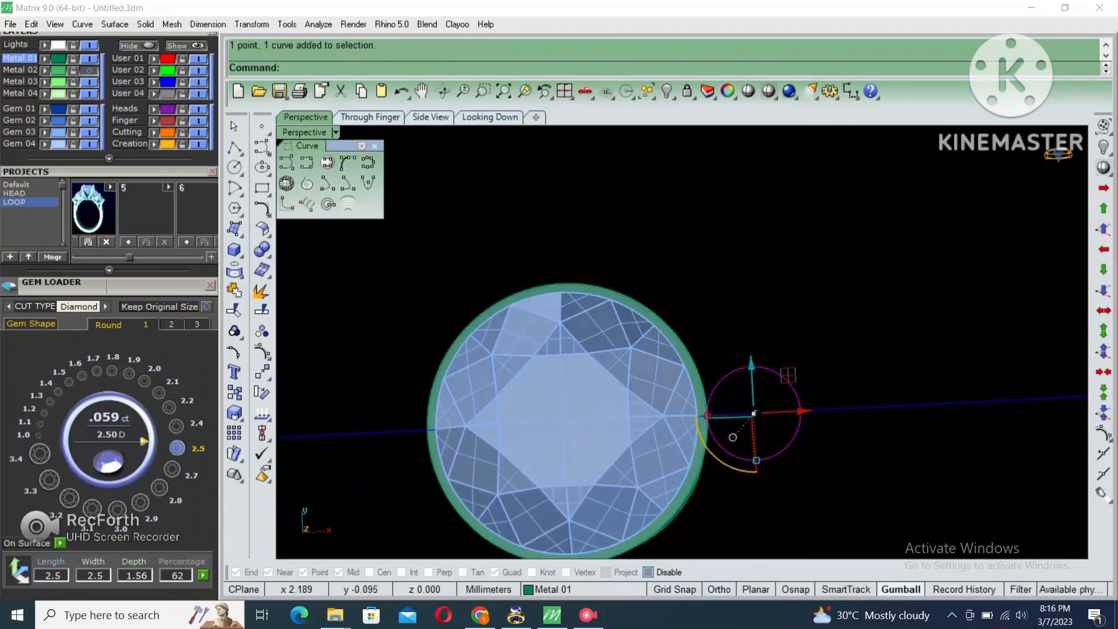
key("ctrl+g")
type("m")
key("Return")
left_click(863, 424)
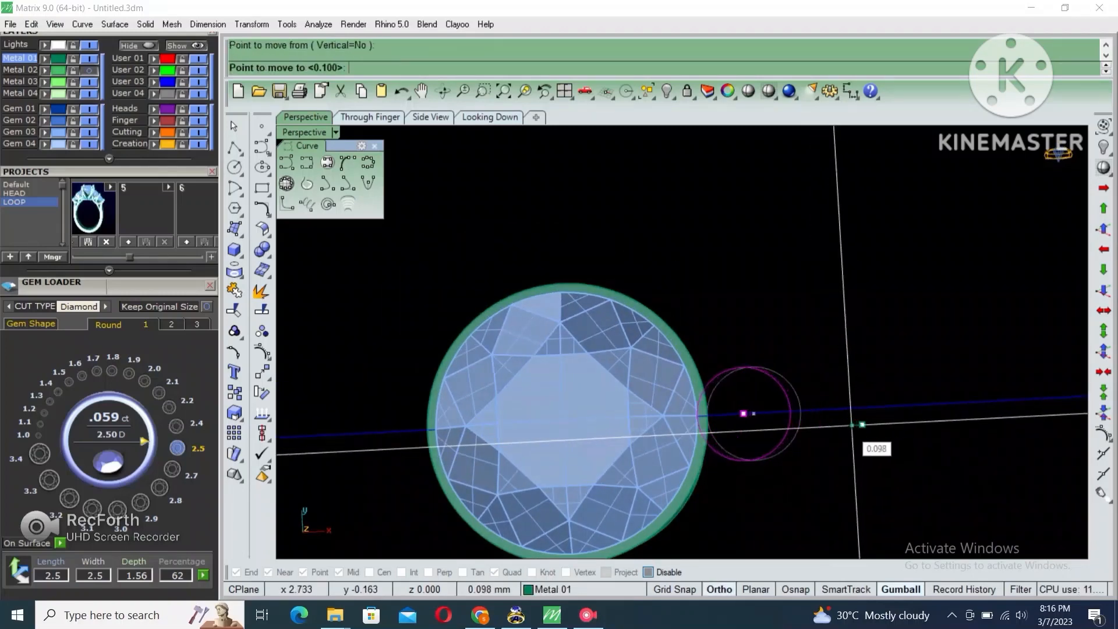
type(".2")
key("Return")
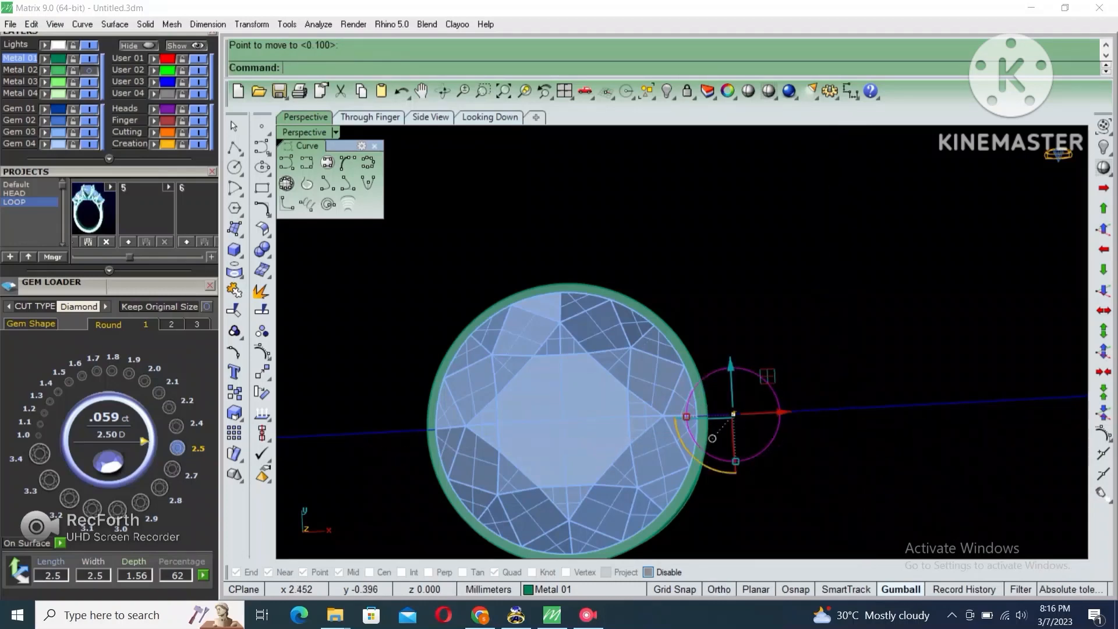
Extrude the small circle 3 mm downward into a solid prong and select the prong.
right_click_drag(757, 402, 765, 236)
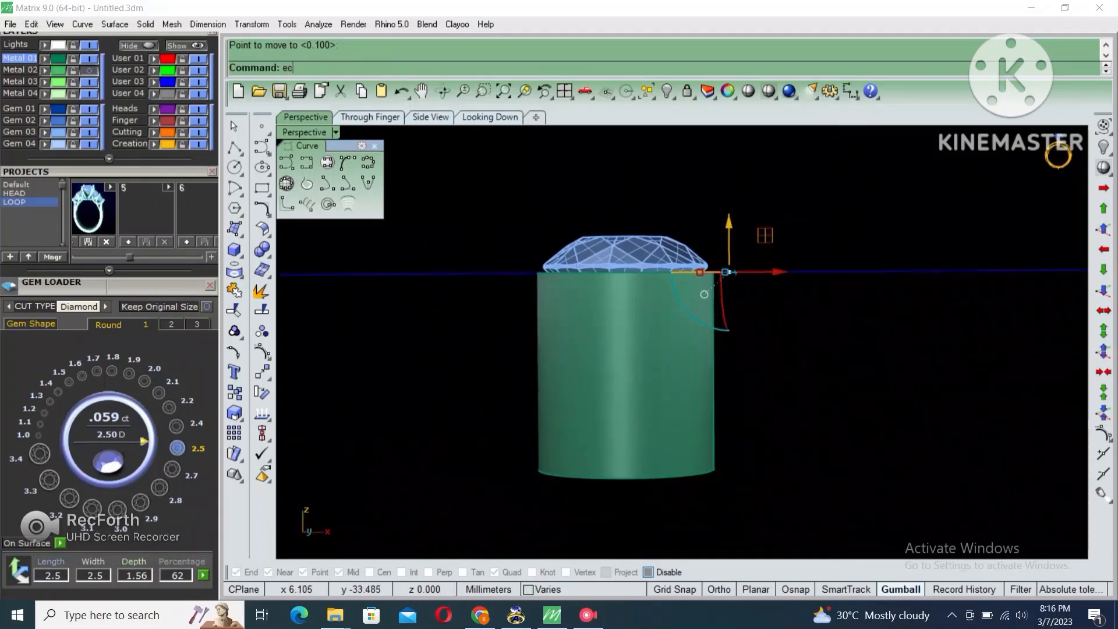
type("ec")
key("Return")
key("Return")
left_click(729, 373)
right_click_drag(767, 376, 744, 411)
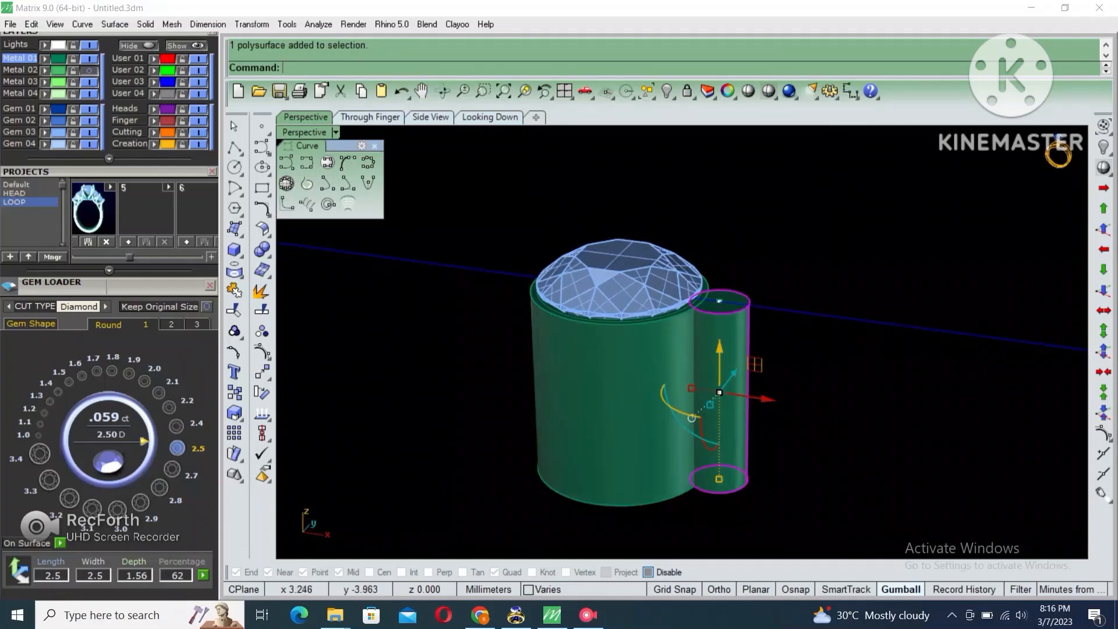
Scale the prong in one direction from its bottom edge so its top rises above the diamond.
type("s1")
key("Return")
left_click(747, 483, "alt")
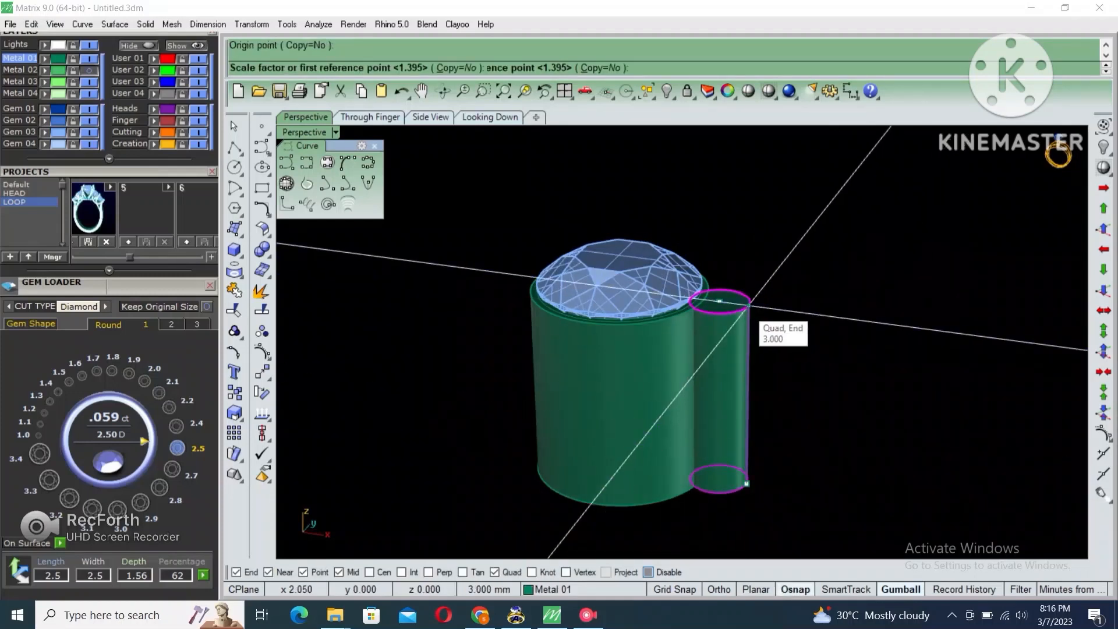
left_click(748, 304, "alt")
left_click(750, 220)
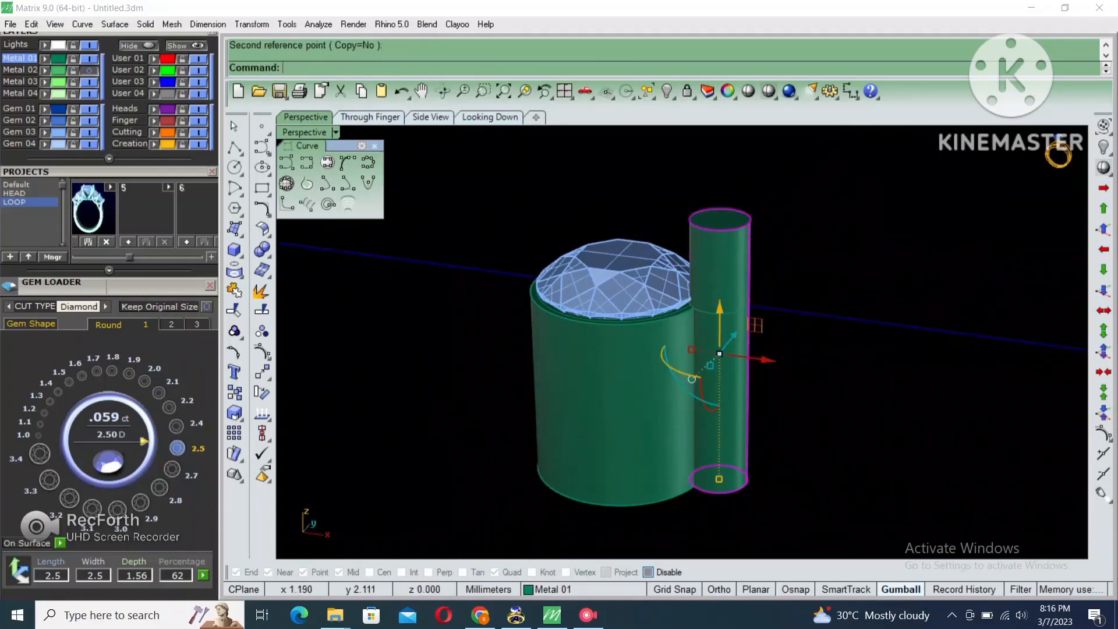
key("Escape")
Fillet the top edge of the prong with a 0.3 mm radius.
right_click_drag(744, 257, 765, 325)
type("fe")
key("Return")
type(".3")
key("Return")
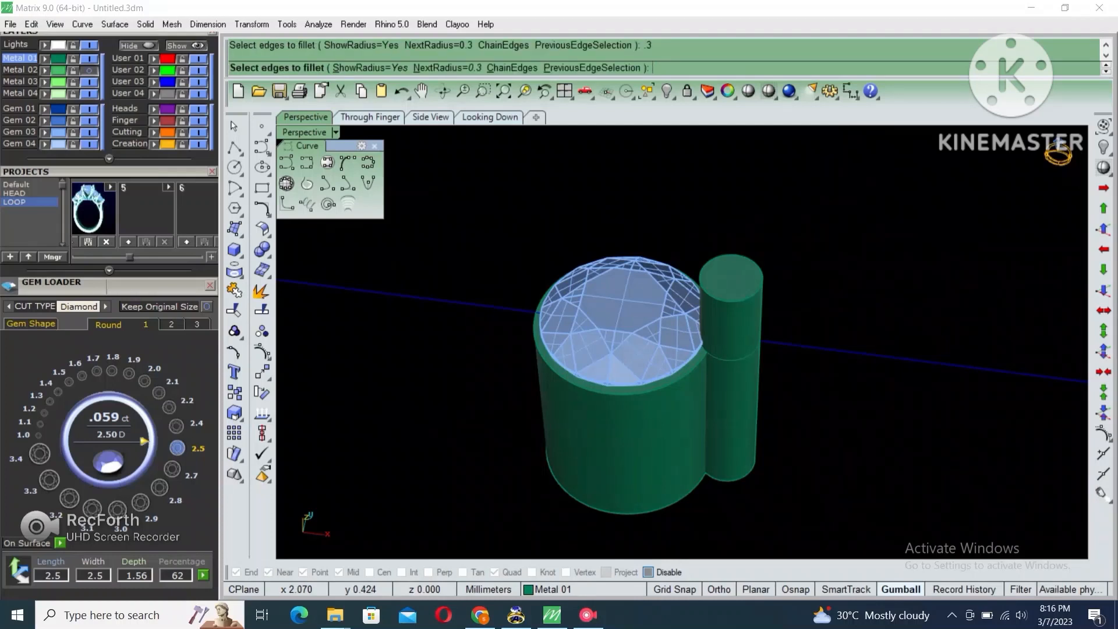
left_click(751, 289)
key("Return")
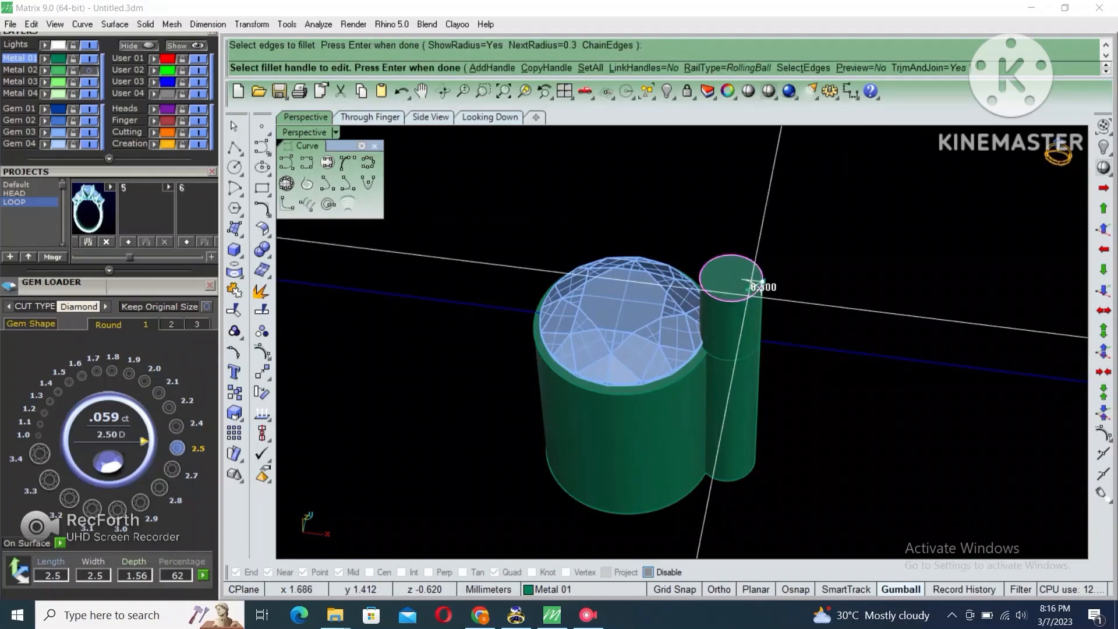
key("Return")
Select the rounded prong together with its construction curve and point and group them.
right_click_drag(743, 294, 766, 346)
left_click_drag(674, 210, 867, 526)
right_click_drag(757, 475, 754, 454)
key("ctrl+g")
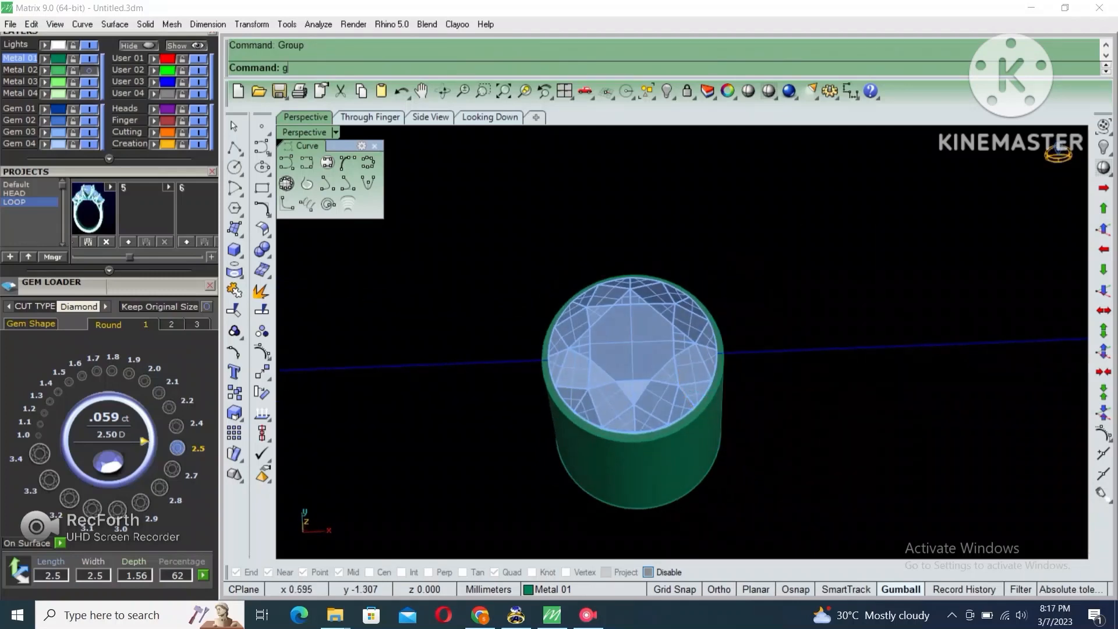
Mirror the grouped diamond and setting across the centre of the prong to create a second stone setting.
left_click(674, 416)
key("ctrl+m")
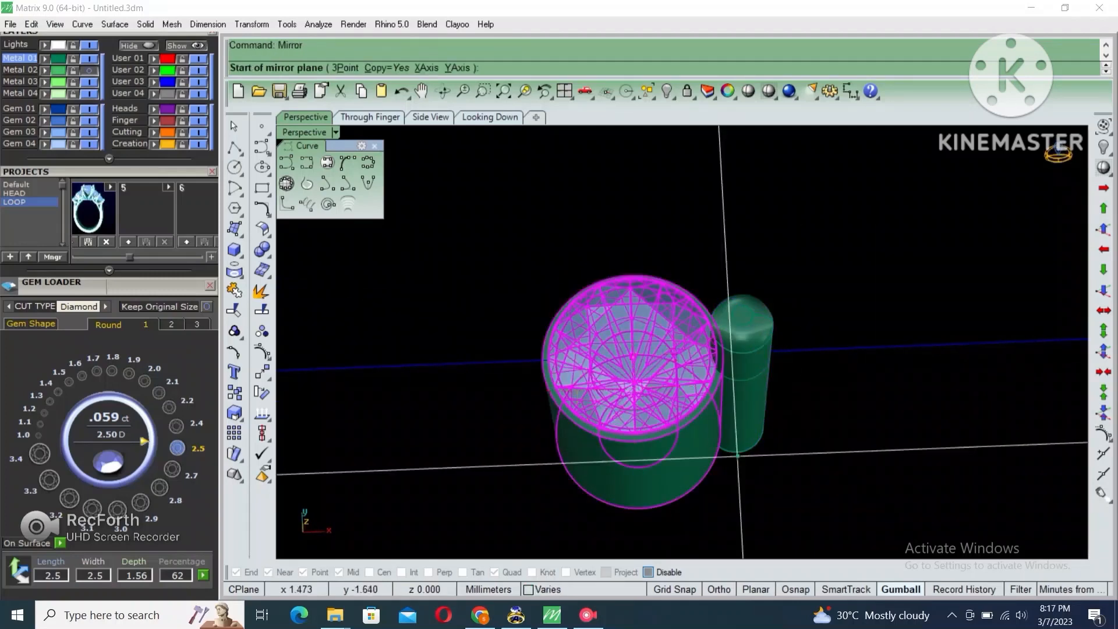
left_click(737, 453, "alt")
left_click(734, 394)
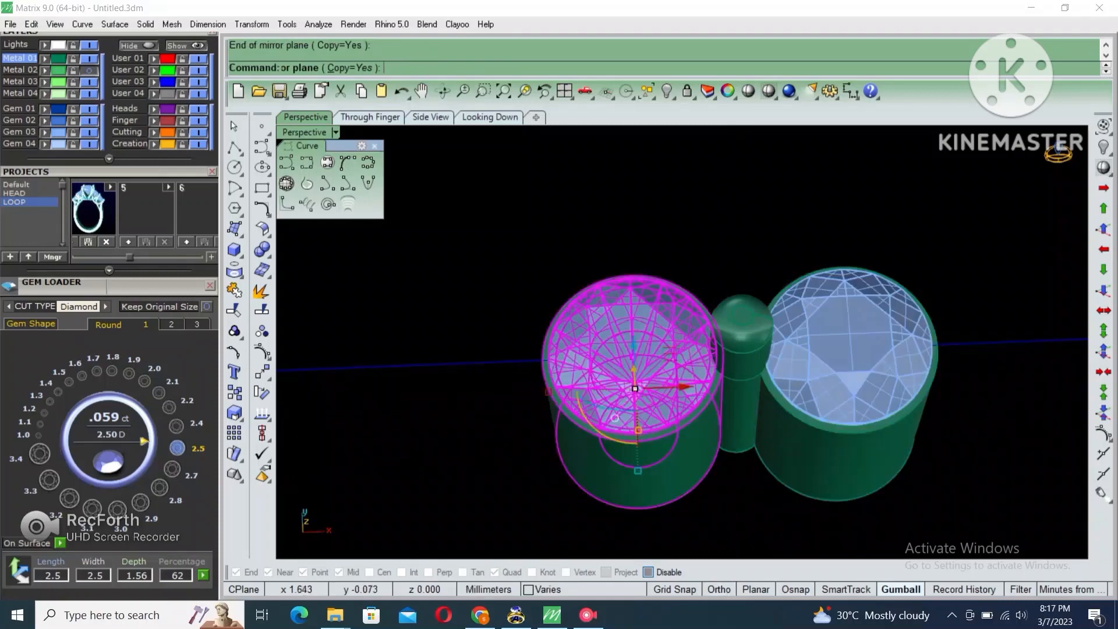
Mirror the prong across the centre of the second setting to place a prong on its far side.
left_click(738, 373)
key("ctrl+m")
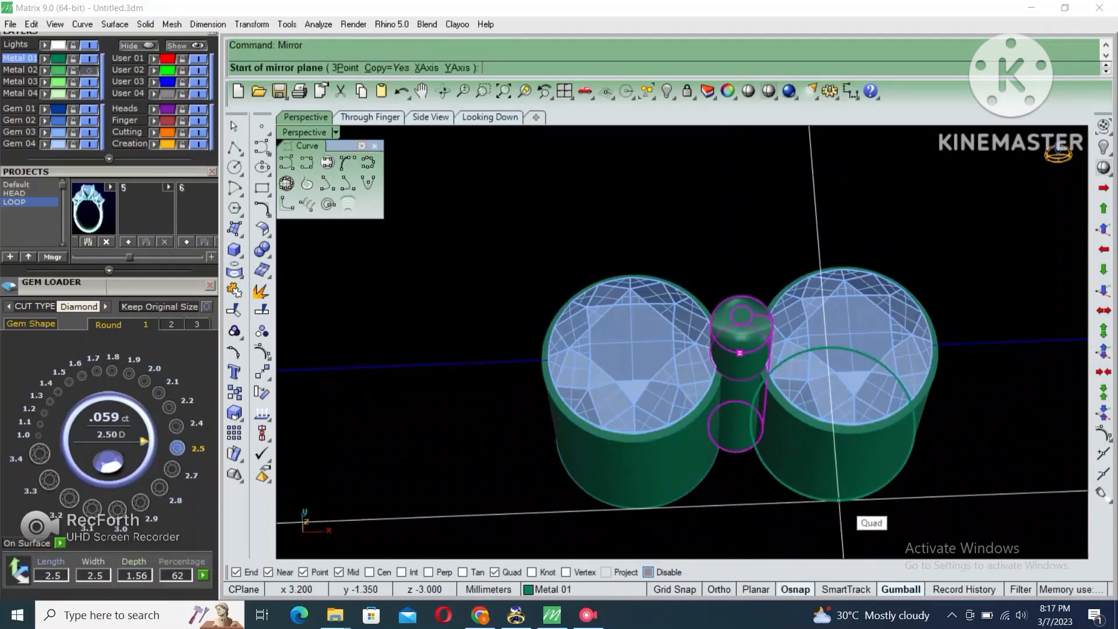
left_click(839, 499)
left_click(832, 417, "shift")
Polar-array the second stone setting together with its two prongs around the origin, with 4 items over 360 degrees.
scroll(802, 427, "down", 2)
scroll(806, 422, "down", 2)
right_click_drag(806, 422, 832, 495)
left_click(676, 249)
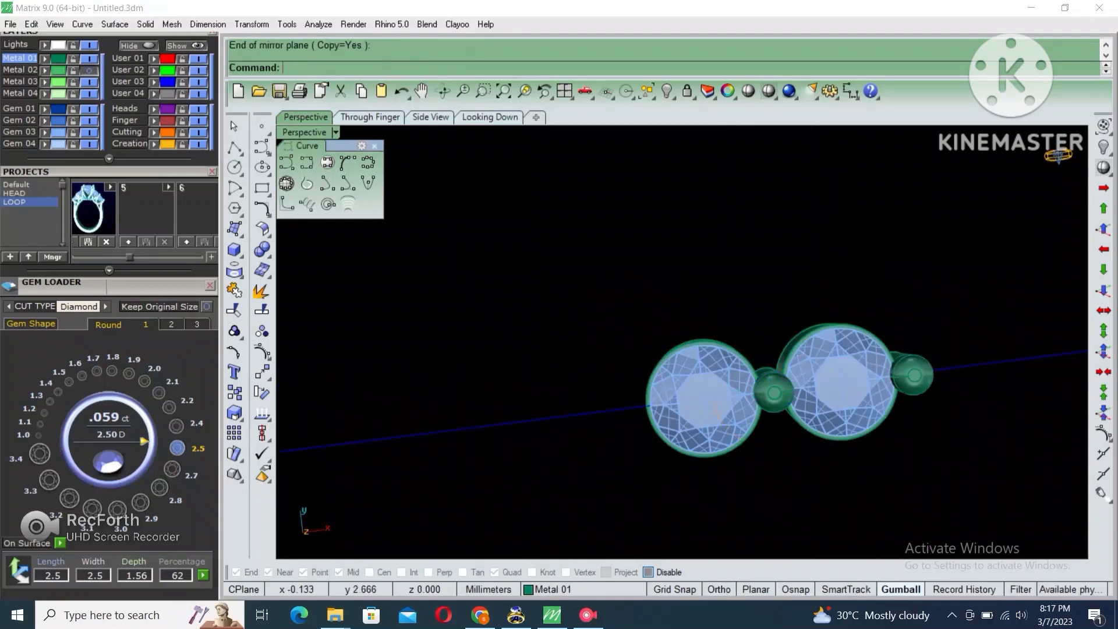
left_click_drag(674, 245, 966, 445)
right_click_drag(964, 449, 829, 289)
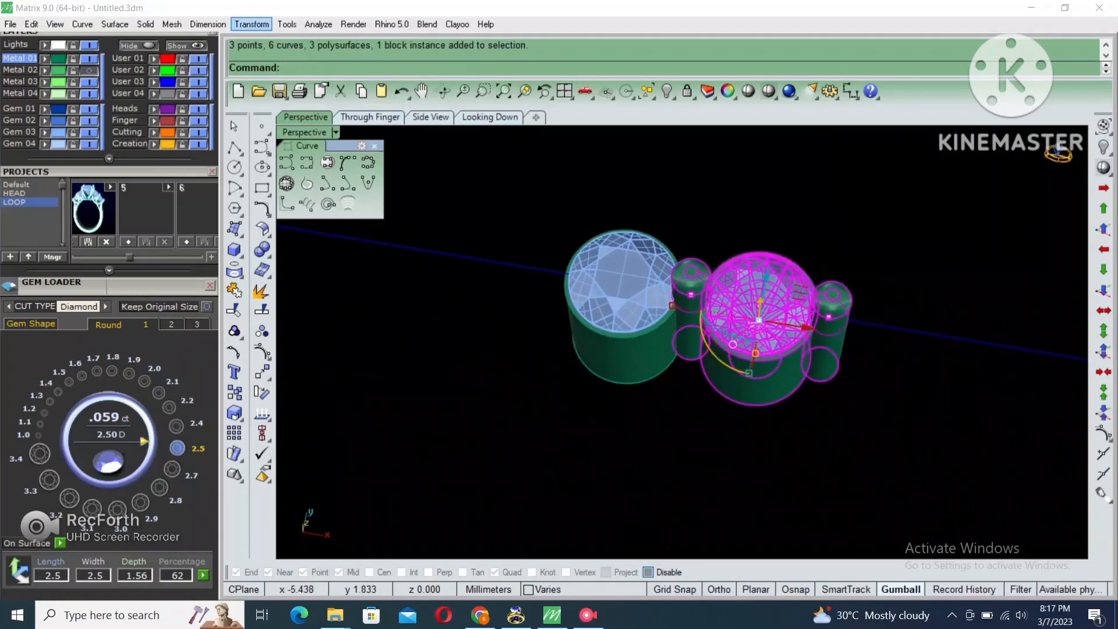
left_click(251, 24)
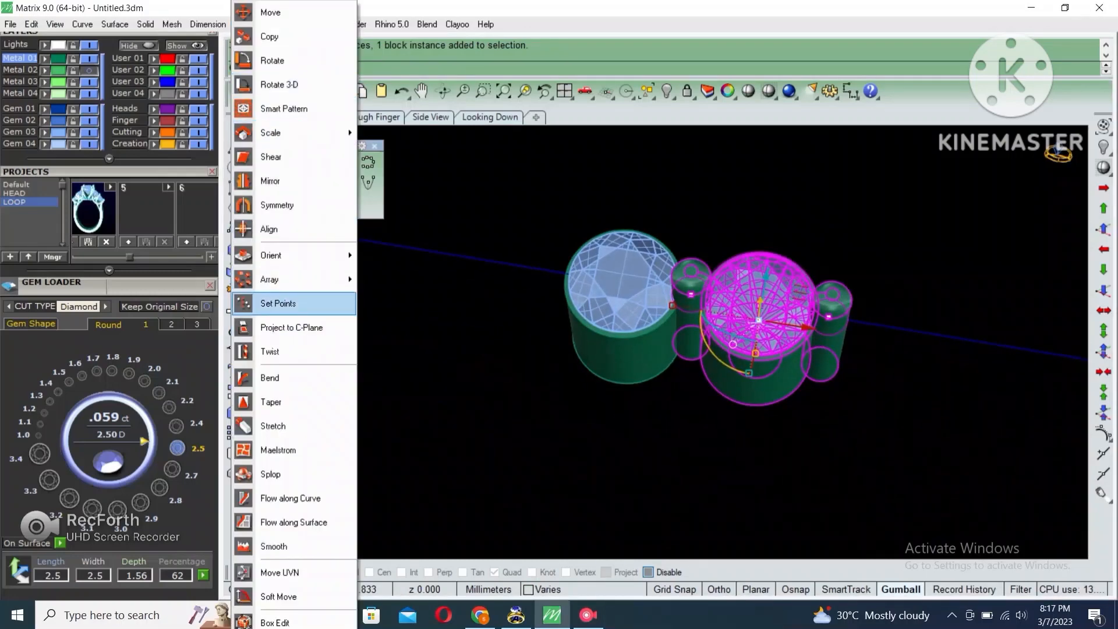
left_click(404, 303)
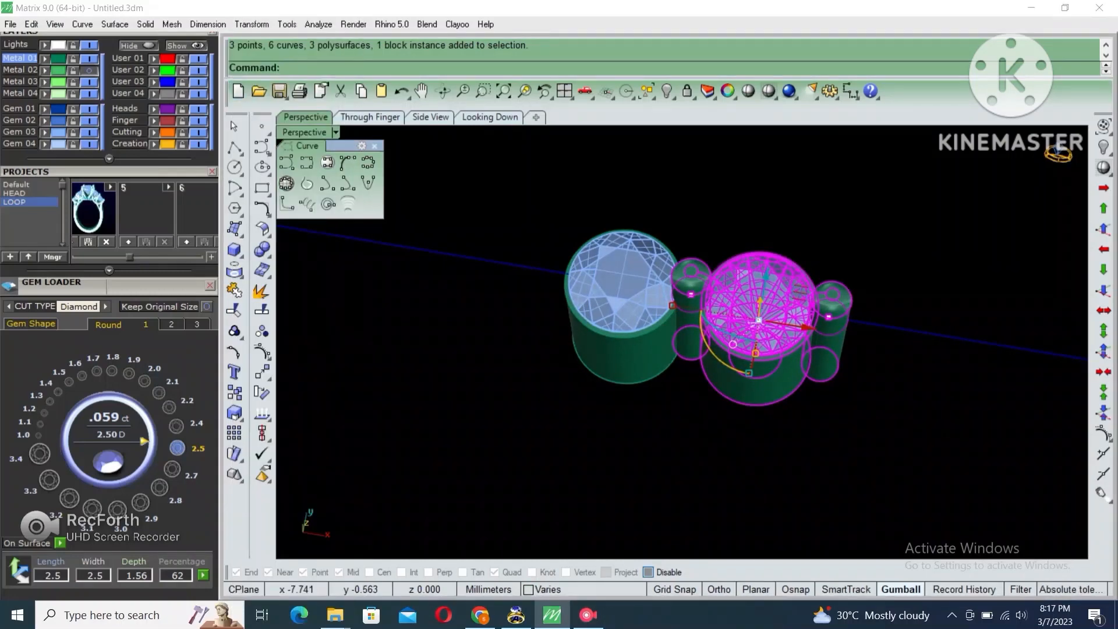
left_click(252, 24)
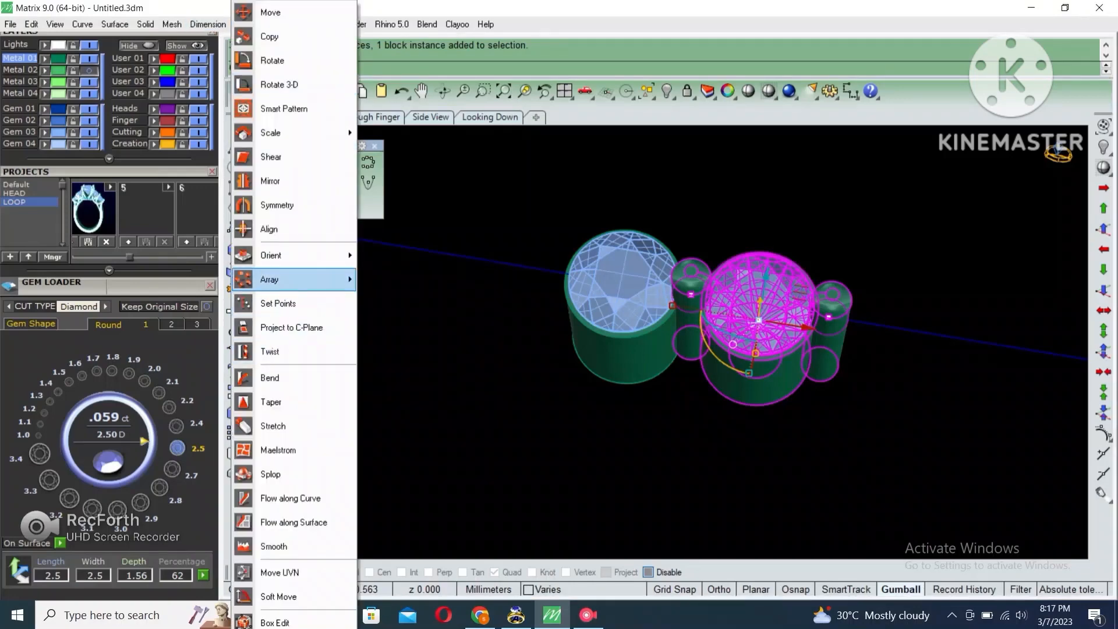
mouse_move(291, 279)
left_click(402, 303)
type("0")
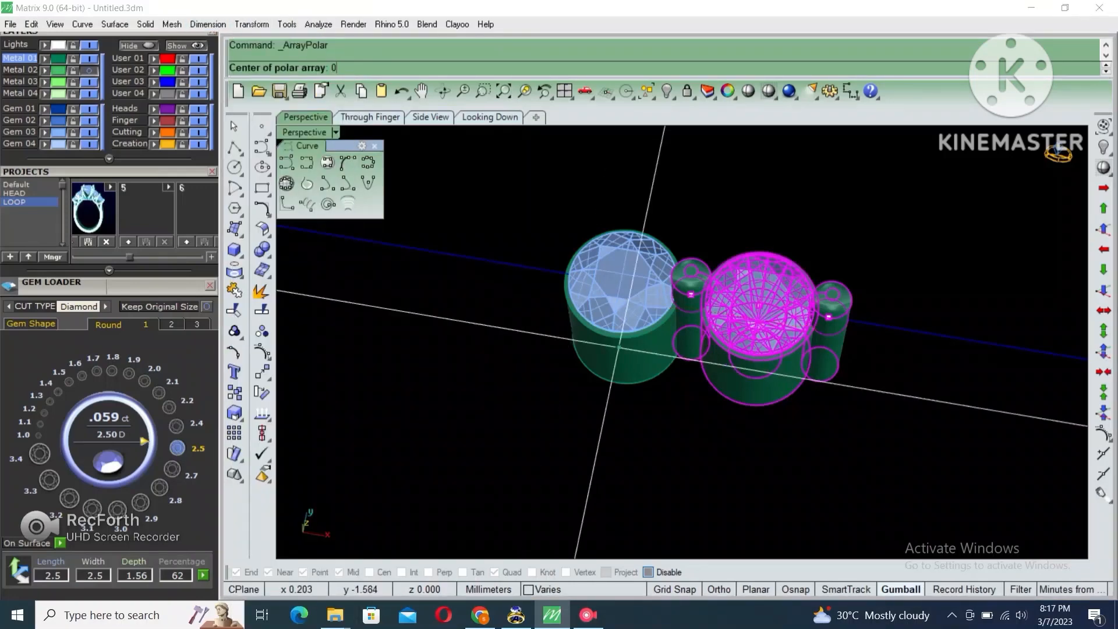
key("Return")
type("4")
key("Return")
key("Return")
key("Return")
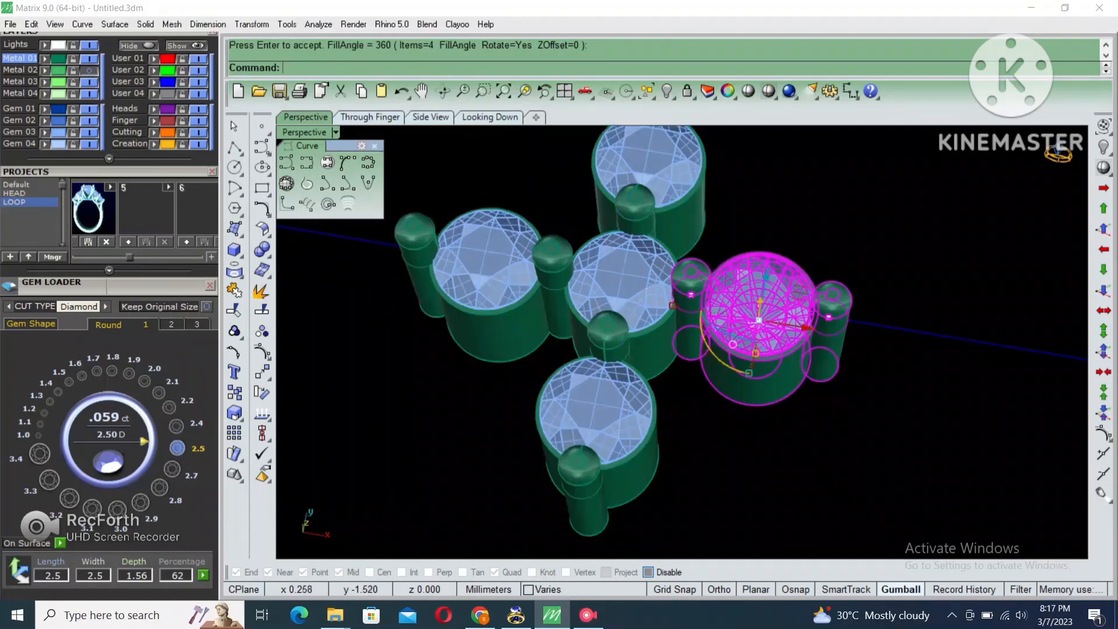
Try to group all five stone settings together with their prongs.
scroll(693, 365, "down", 8)
right_click_drag(692, 364, 702, 434)
left_click(611, 262)
left_click_drag(516, 200, 832, 457)
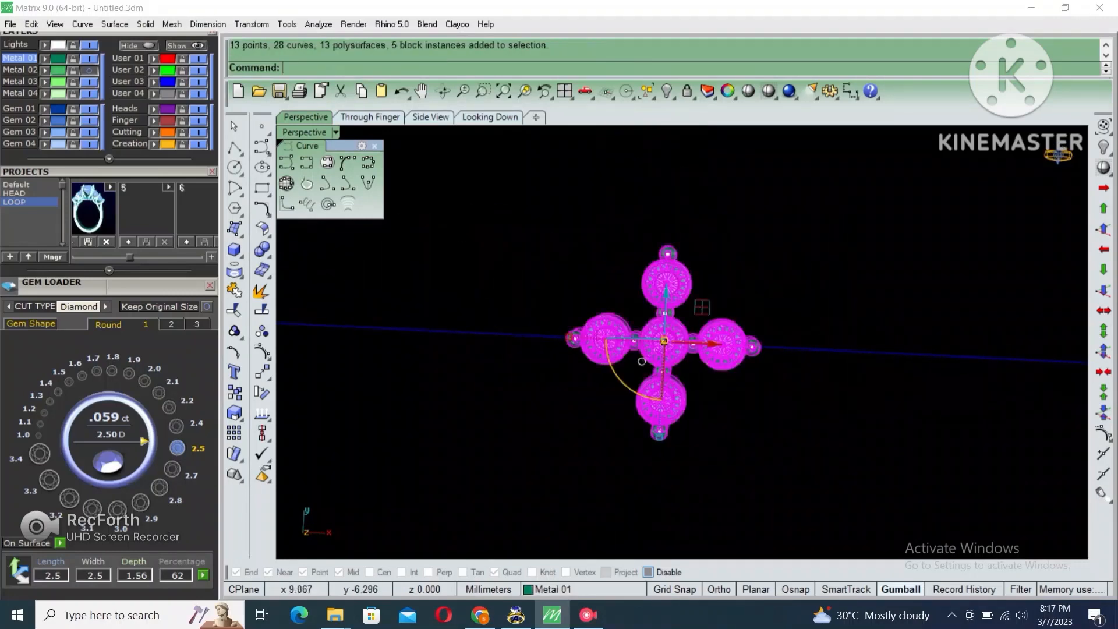
right_click_drag(642, 361, 642, 364)
key("ctrl+g")
left_click(722, 391)
Select the centre diamond with its setting and surrounding prongs and raise them in 0.1 mm increments.
right_click_drag(722, 391, 630, 309)
scroll(682, 349, "up", 6)
left_click(676, 348)
left_click(705, 331, "shift")
left_click(665, 259, "shift")
left_click(597, 289, "shift")
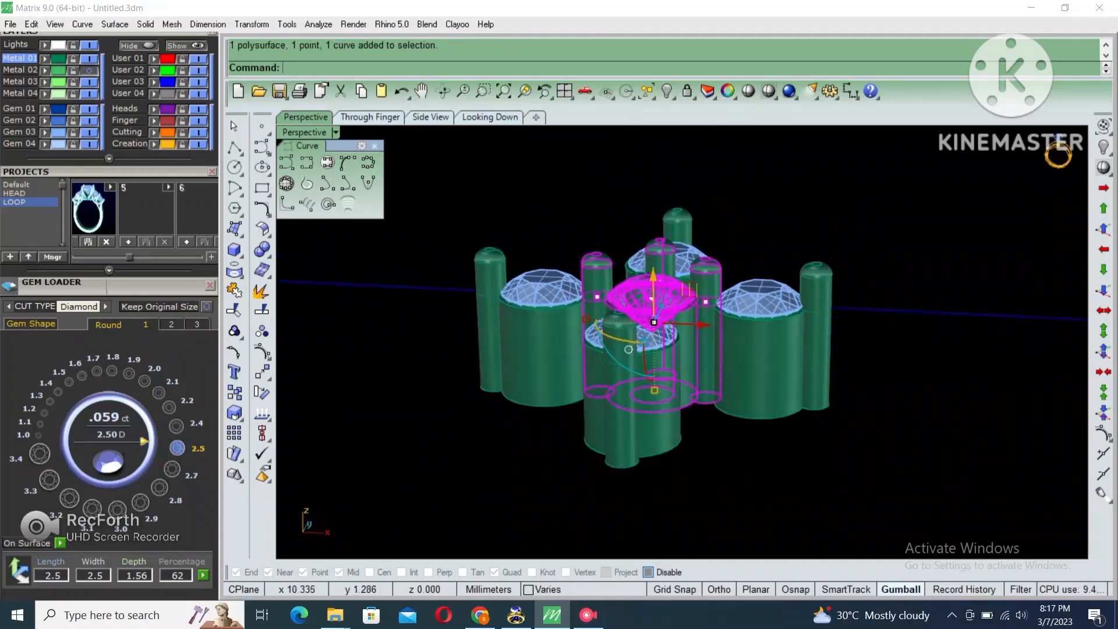
left_click(1104, 228)
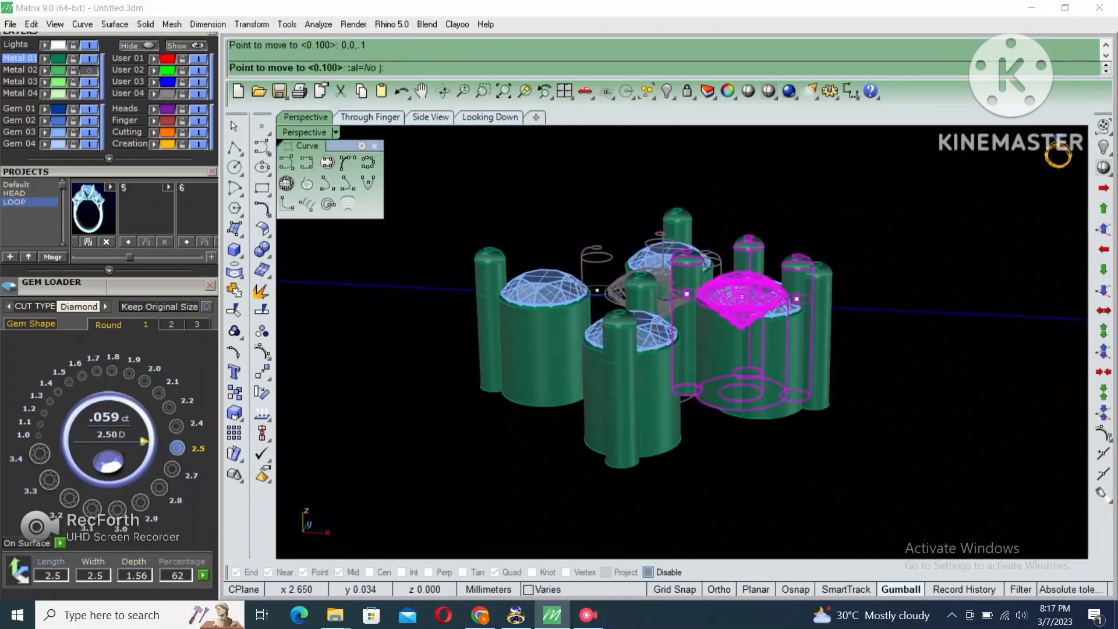
left_click(1103, 229)
In the Through Finger view, stretch the base of the centre setting and its prongs downward, and raise the centre assembly by 0.2 mm.
double_click(304, 132)
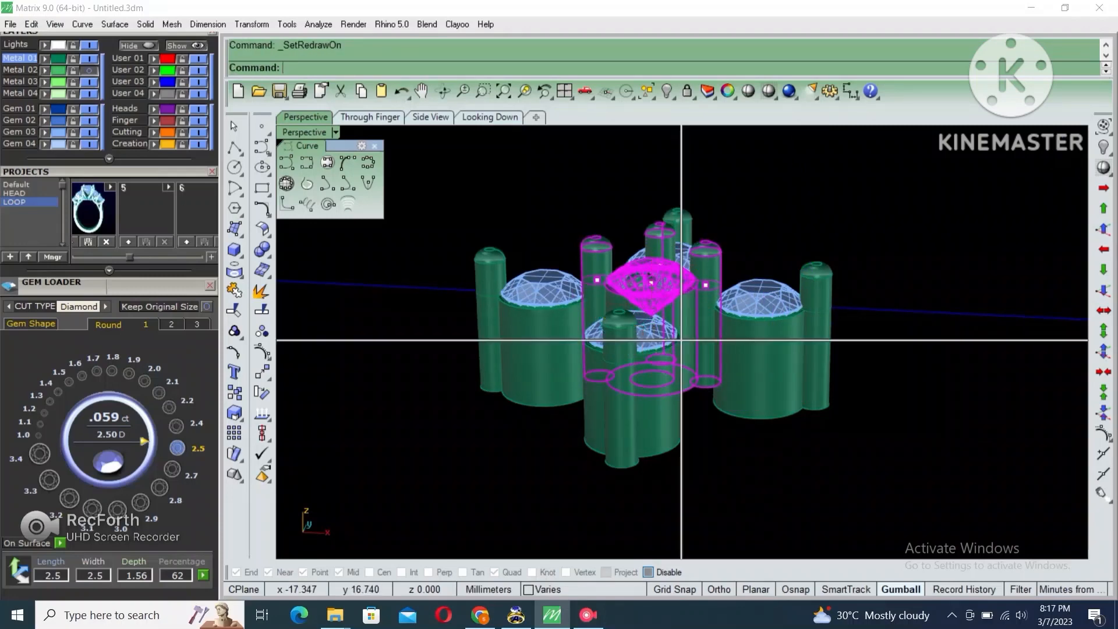
double_click(314, 348)
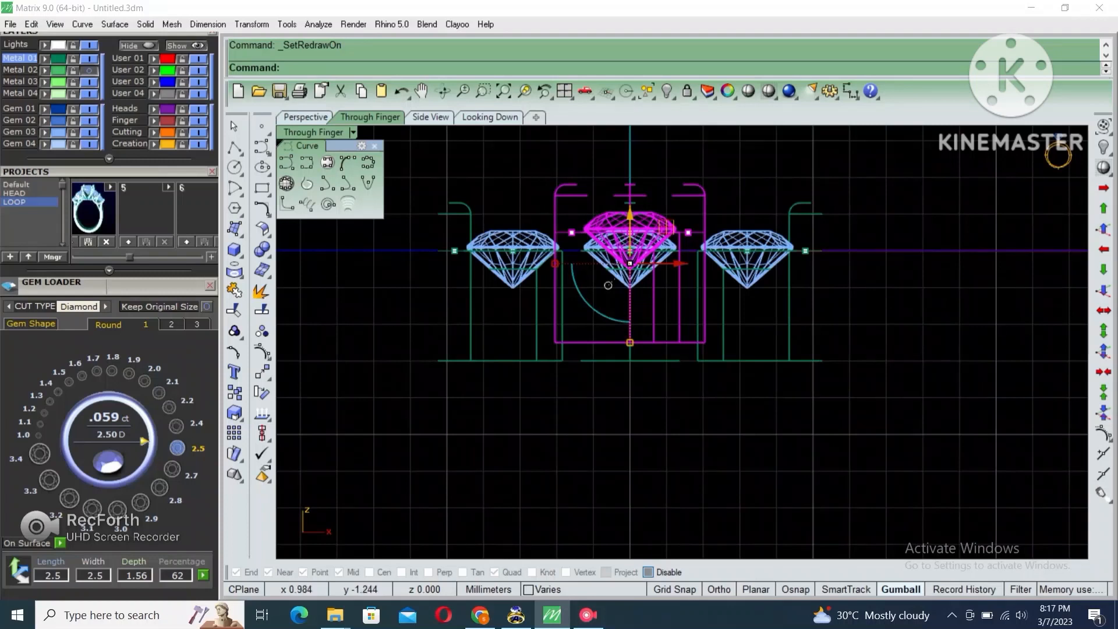
key("Return")
left_click(658, 300)
left_click(658, 320)
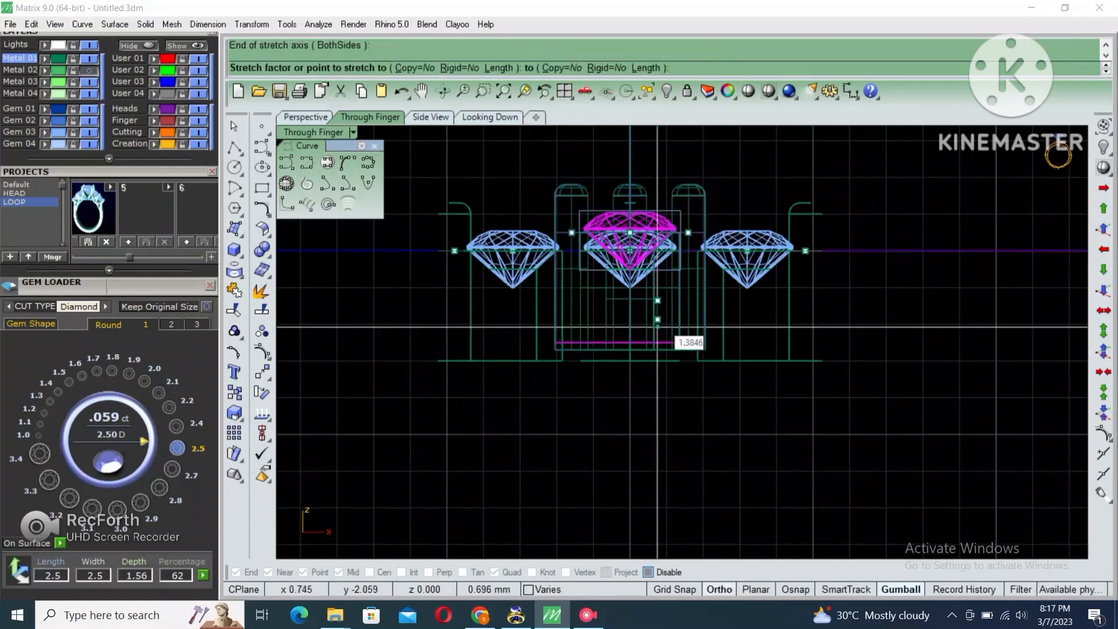
left_click(657, 351)
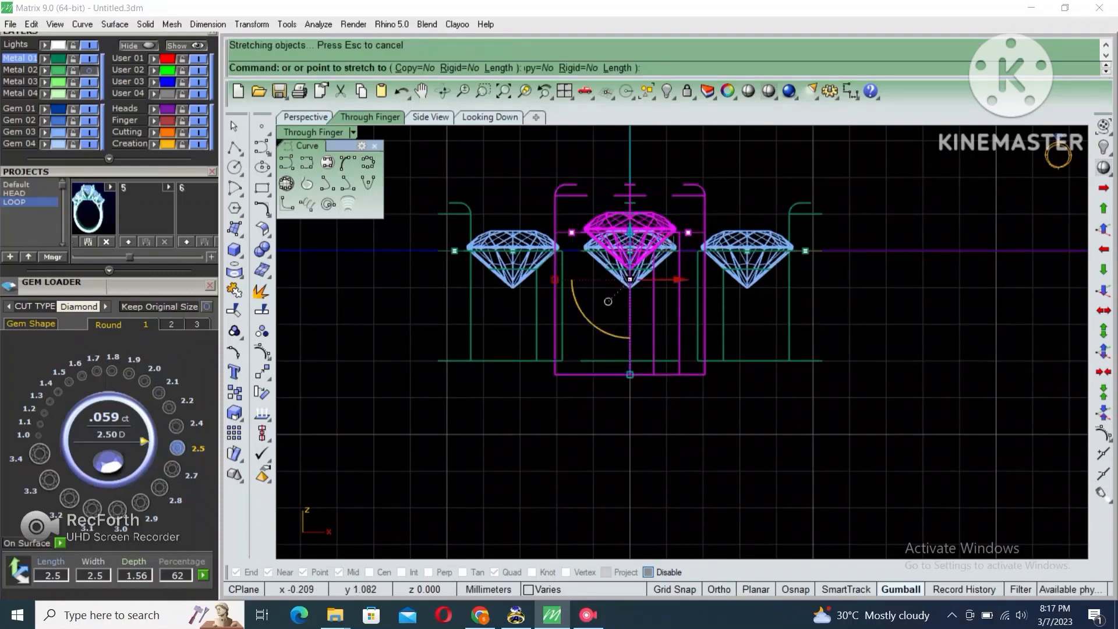
left_click(630, 233)
type(".2")
key("Return")
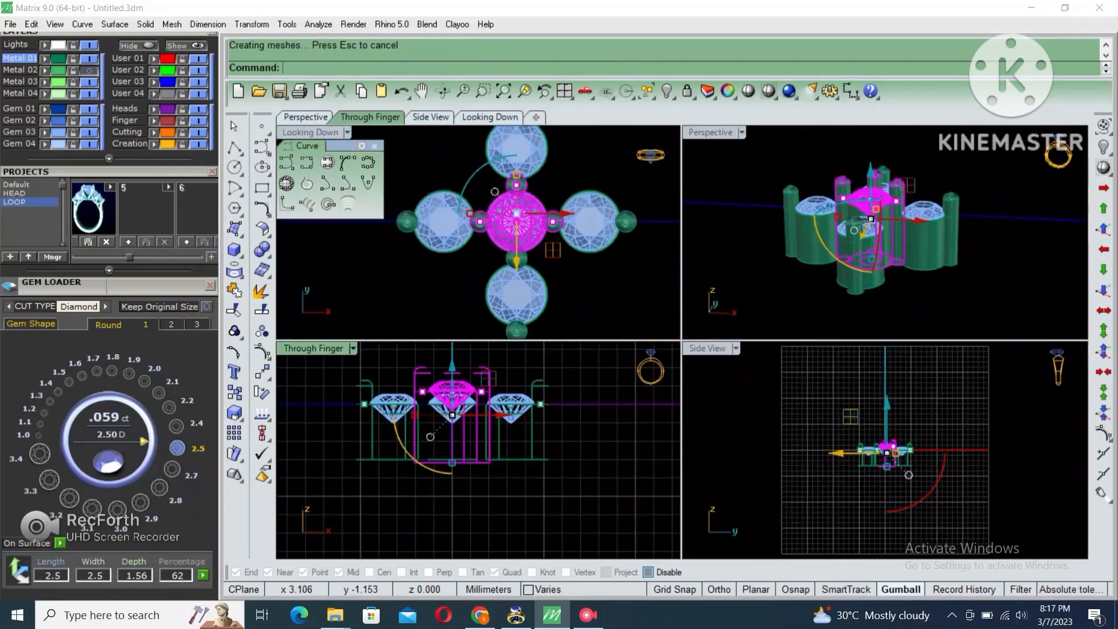
In the Looking Down view, select all five stone settings with their prongs and group them.
double_click(312, 132)
key("ctrl+a")
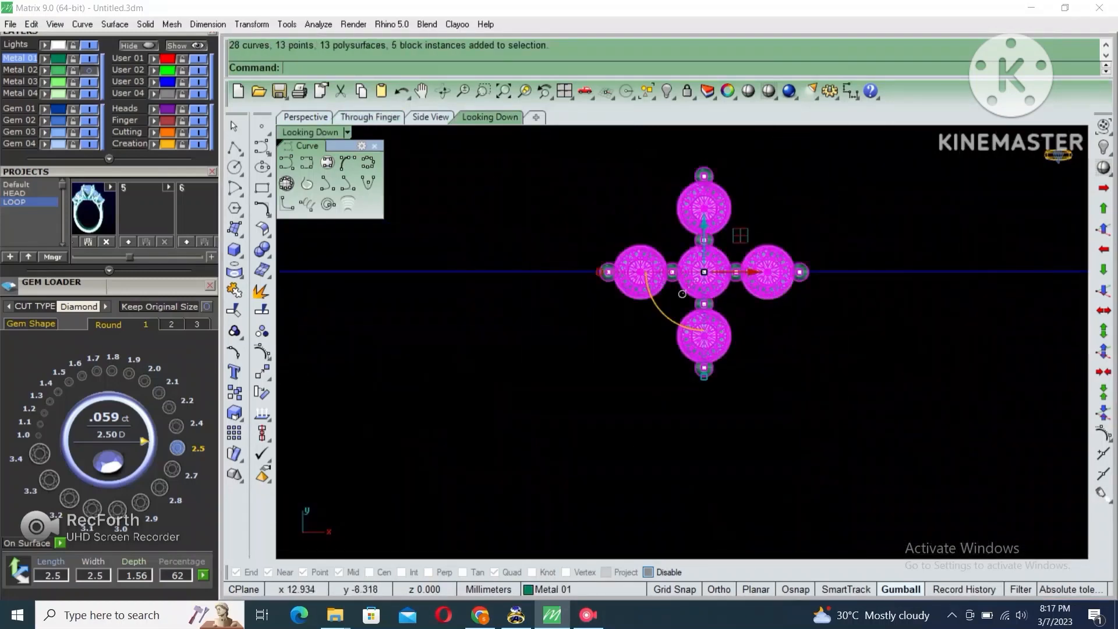
key("ctrl+g")
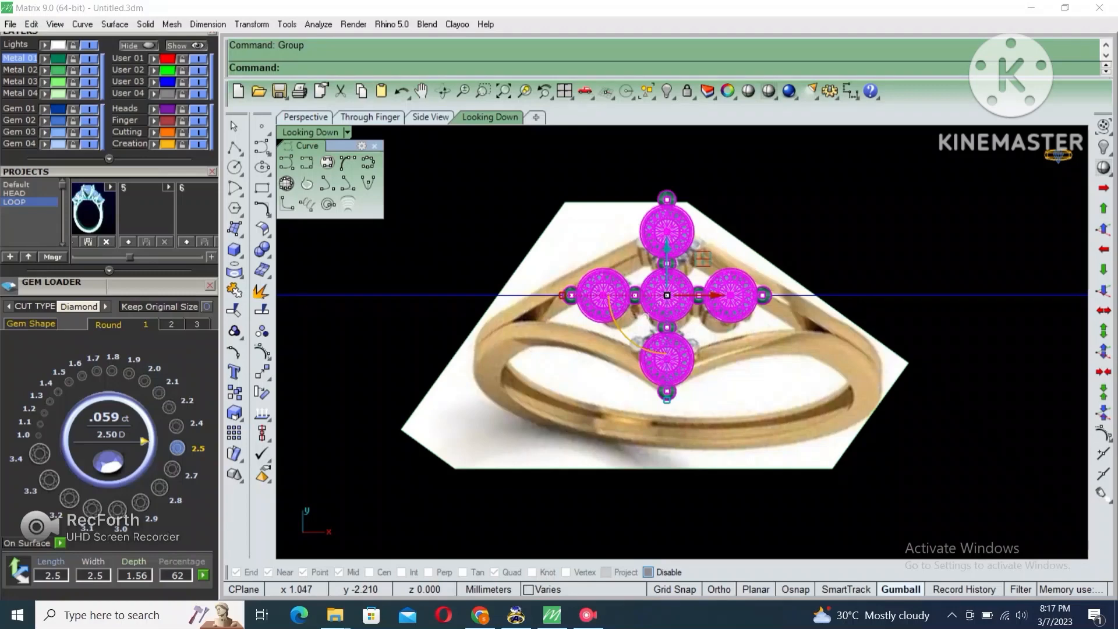
scroll(647, 314, "up", 3)
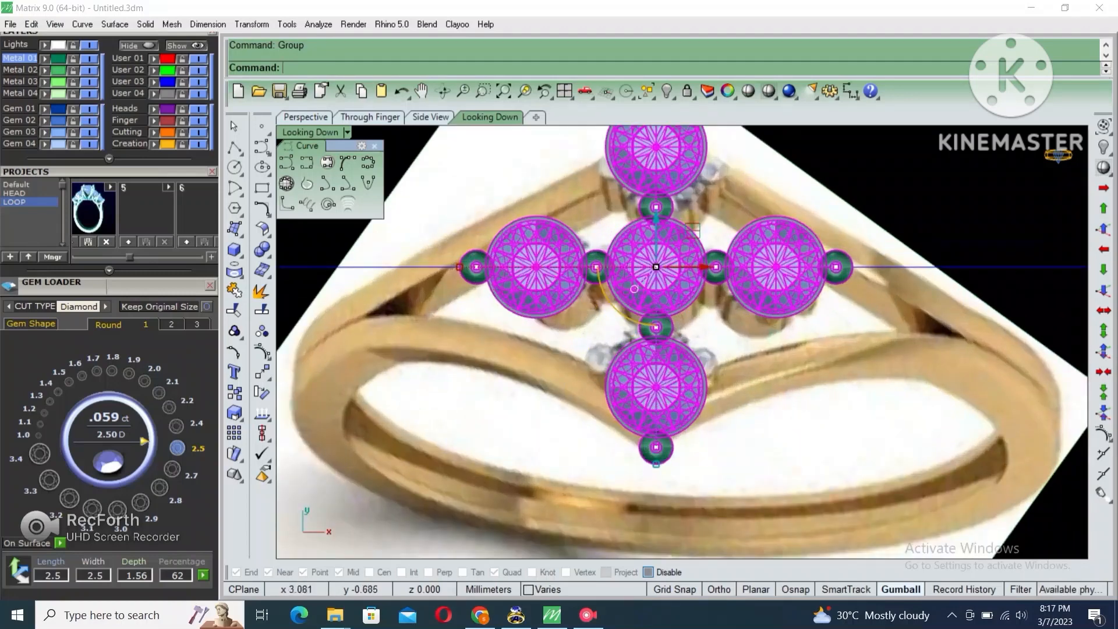
key("Escape")
key("ctrl+a")
key("Delete")
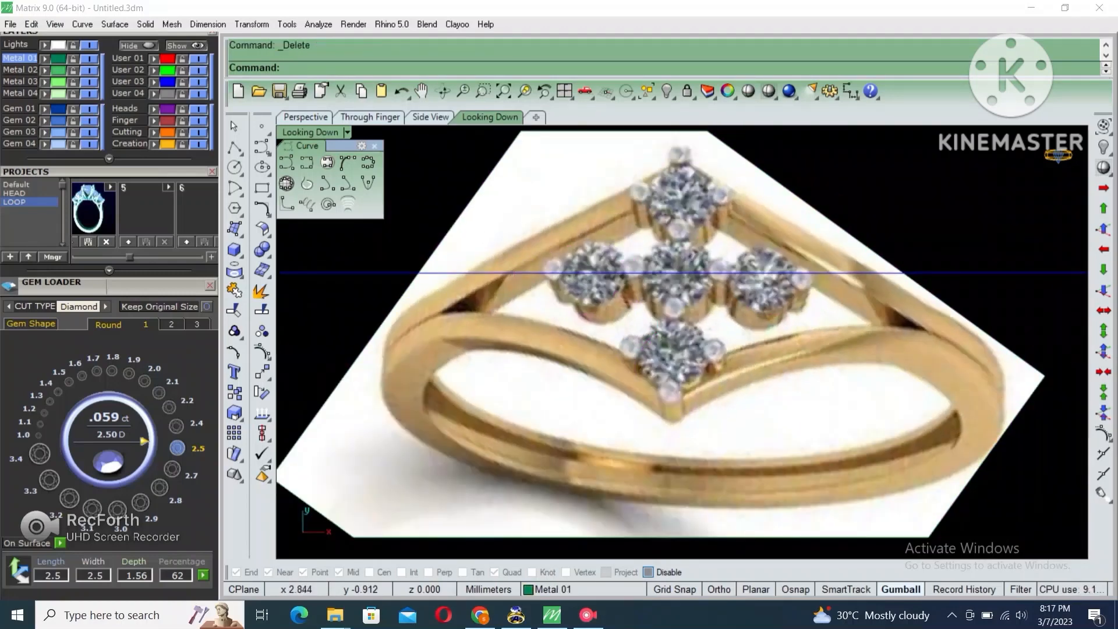
key("ctrl+z")
key("Escape")
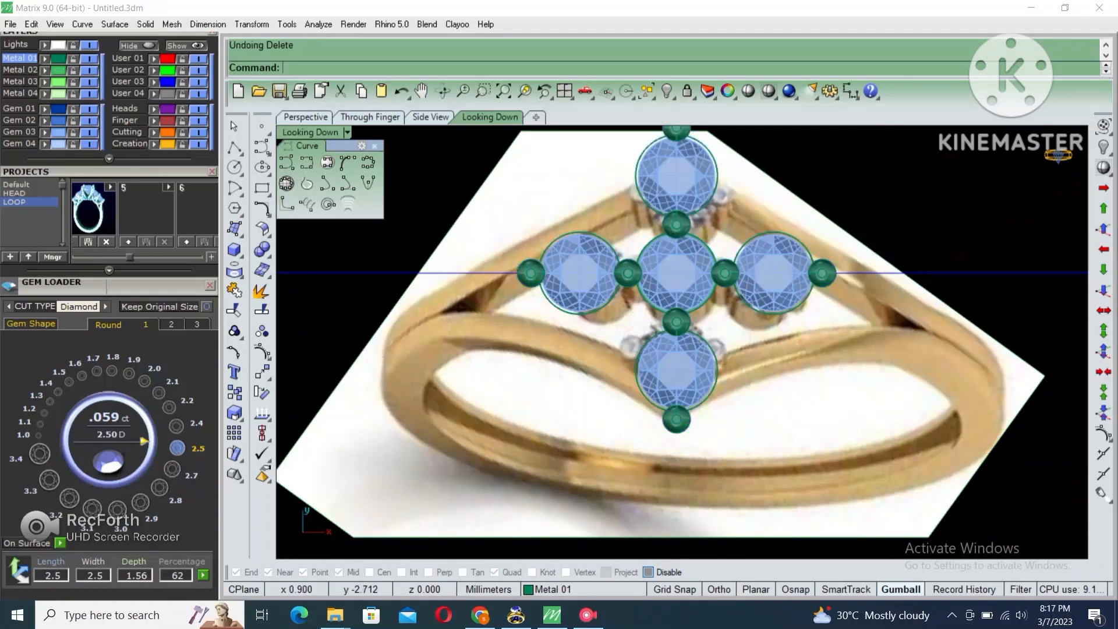
Lock all the stone settings and prongs above the reference picture.
key("ctrl+a")
scroll(681, 314, "down", 2)
scroll(681, 314, "up", 1)
type("lock")
key("Return")
Draw a vertical both-sides line centred on the far left end of the horizontal guide line, with a half-length of 1.8/2 mm.
scroll(699, 302, "down", 3)
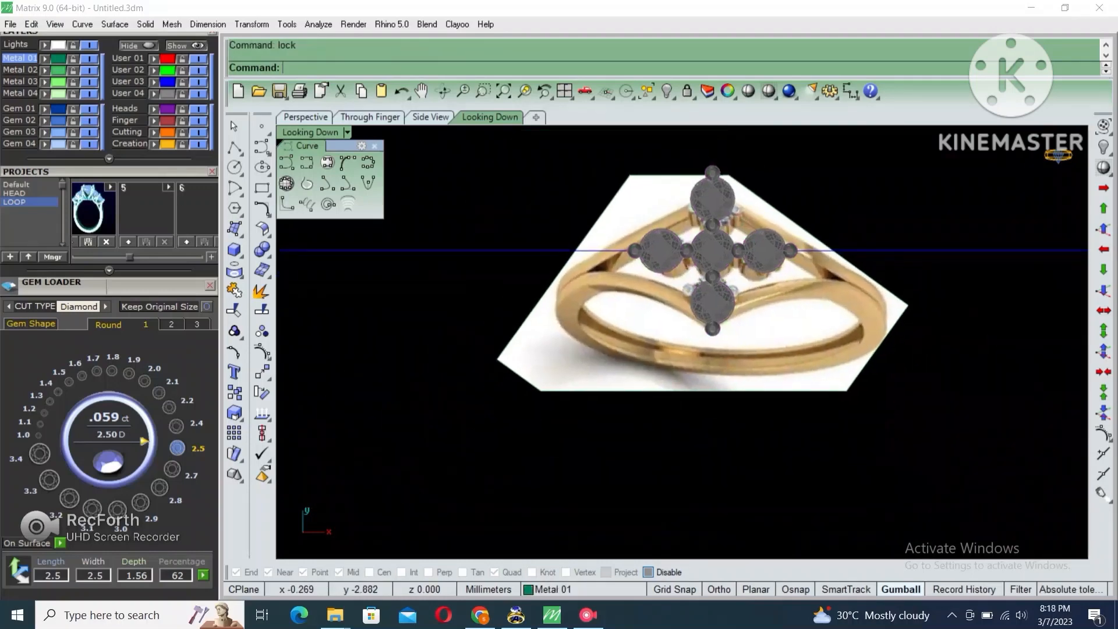
scroll(917, 236, "down", 1)
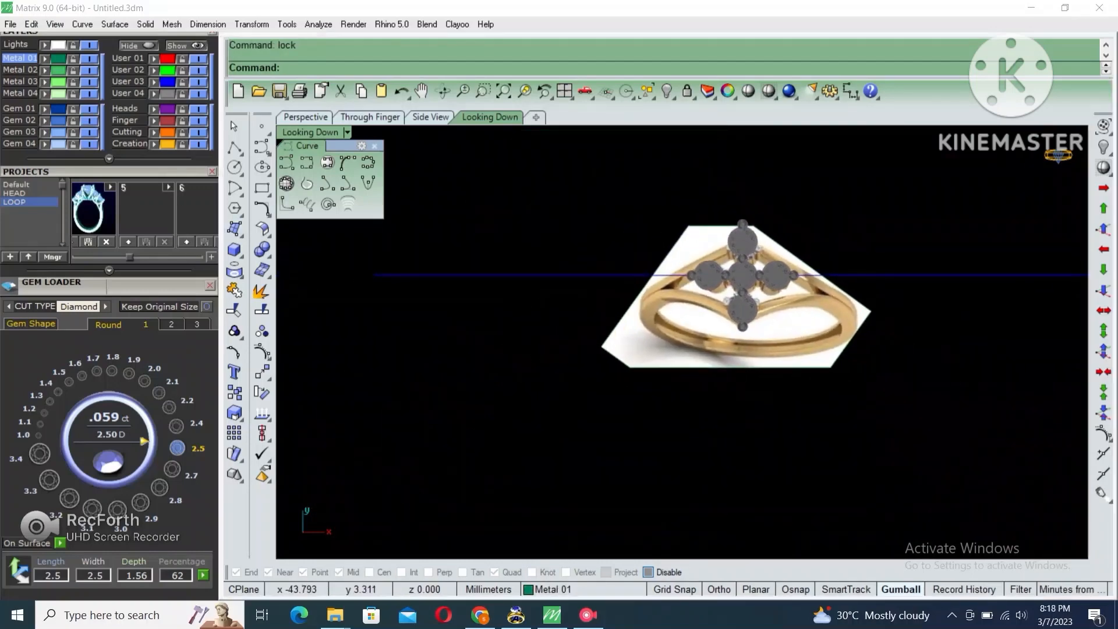
left_click(241, 155)
left_click(298, 153)
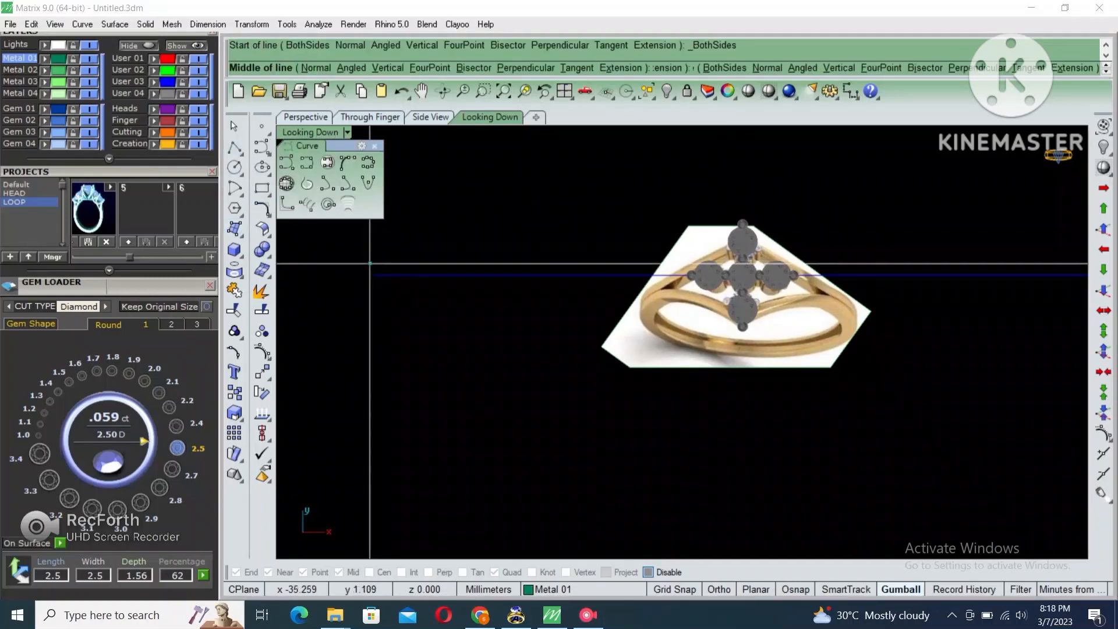
left_click(376, 275)
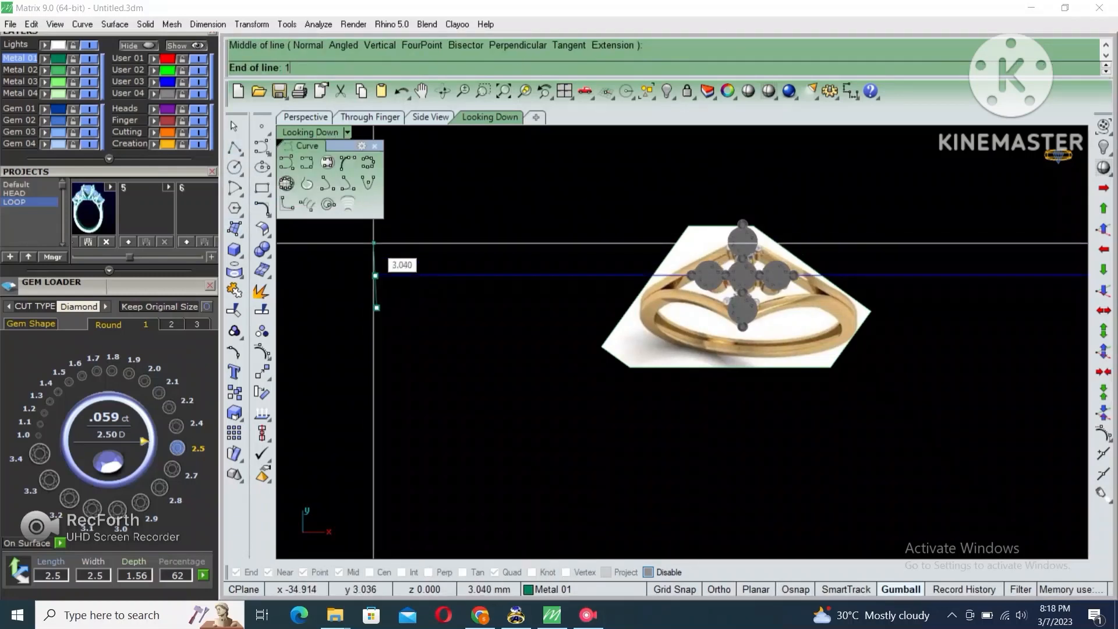
type("1.8/2")
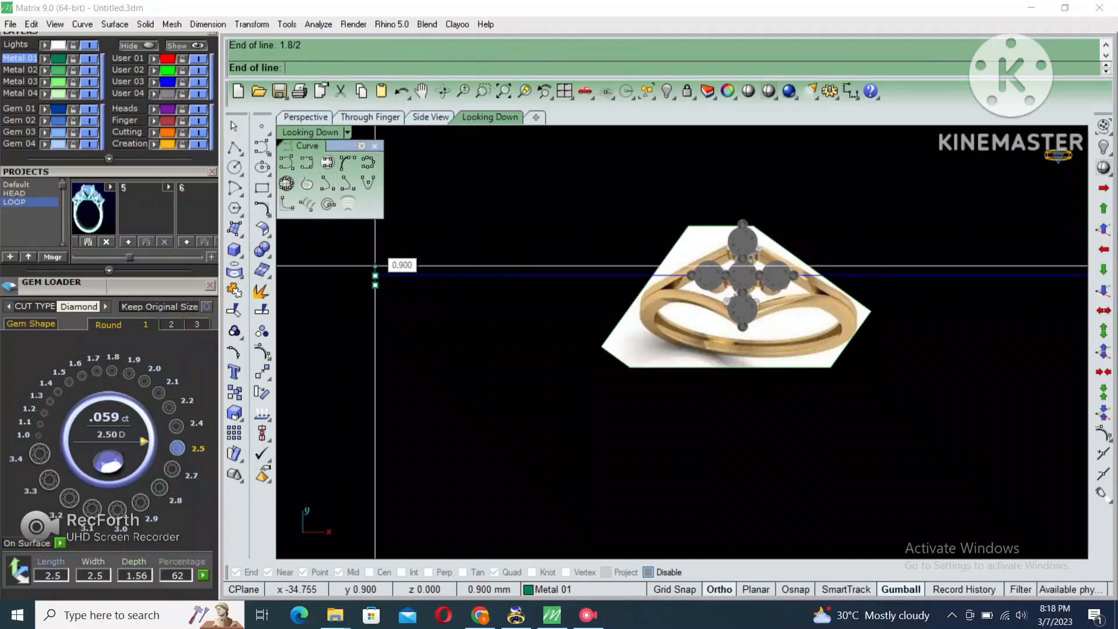
key("Return")
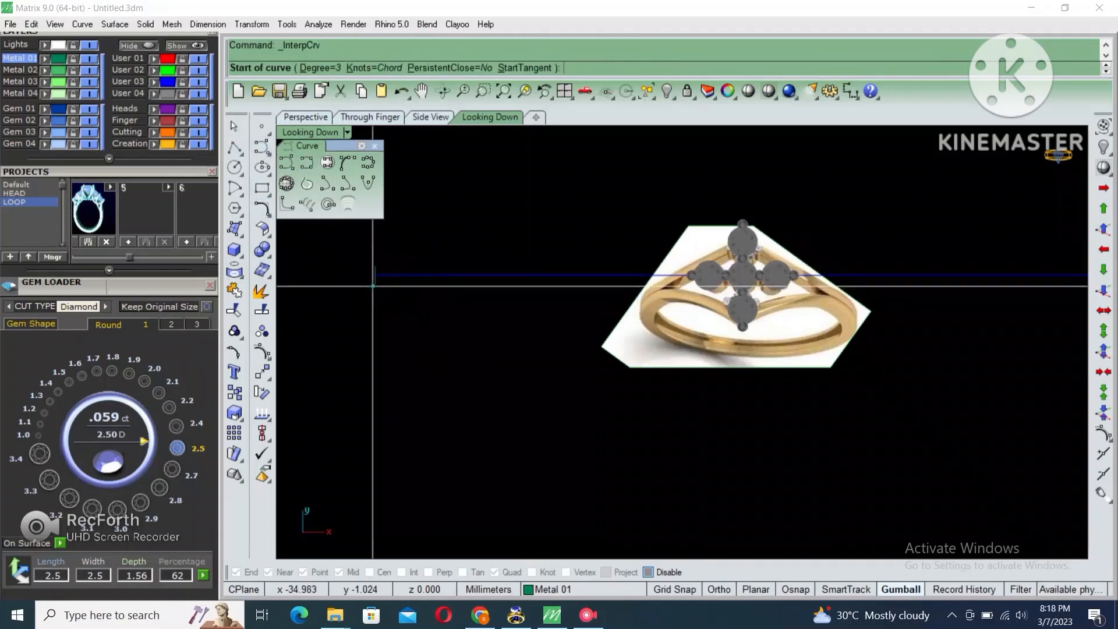
Draw an interpolated curve from the short vertical line's lower end, running level and then sloping down to just past the lowest prong.
left_click(376, 285)
scroll(466, 294, "up", 2)
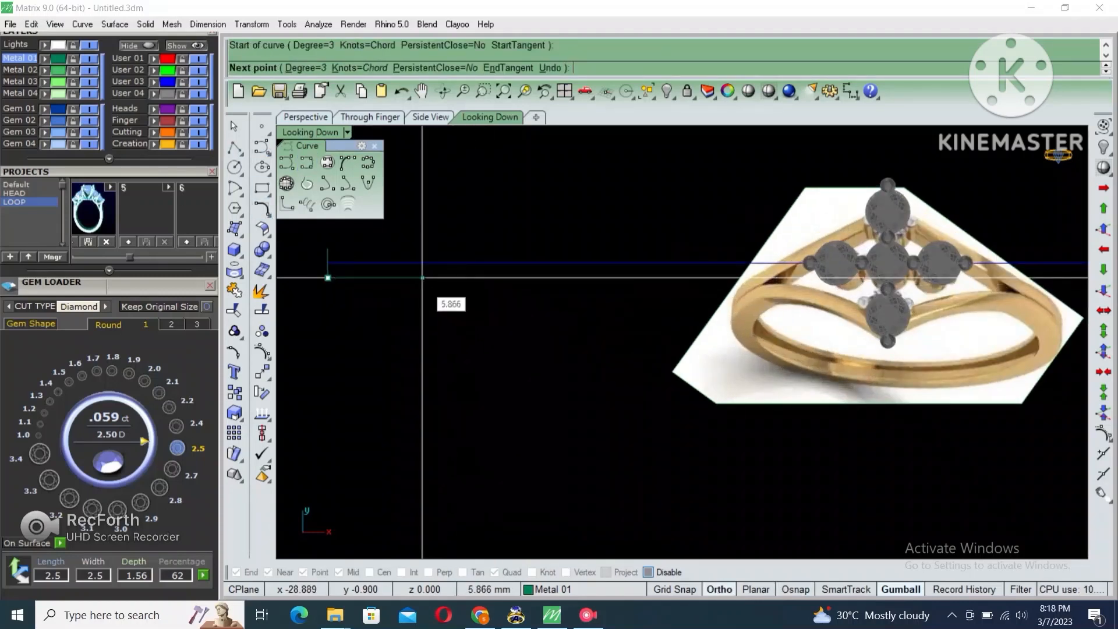
left_click(422, 278)
left_click(509, 278)
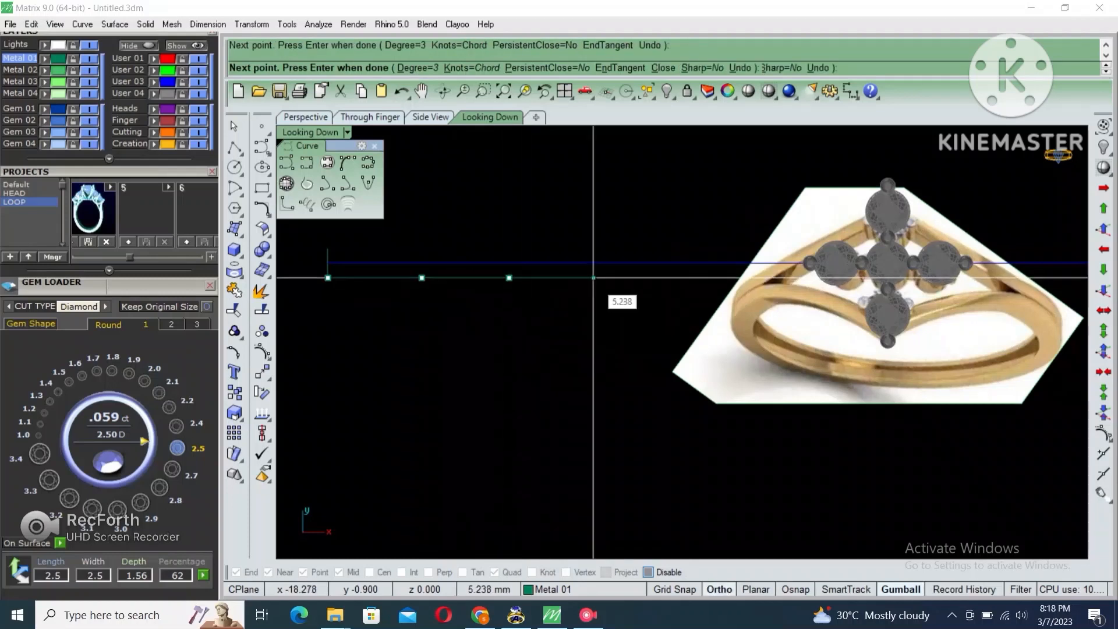
left_click(604, 279)
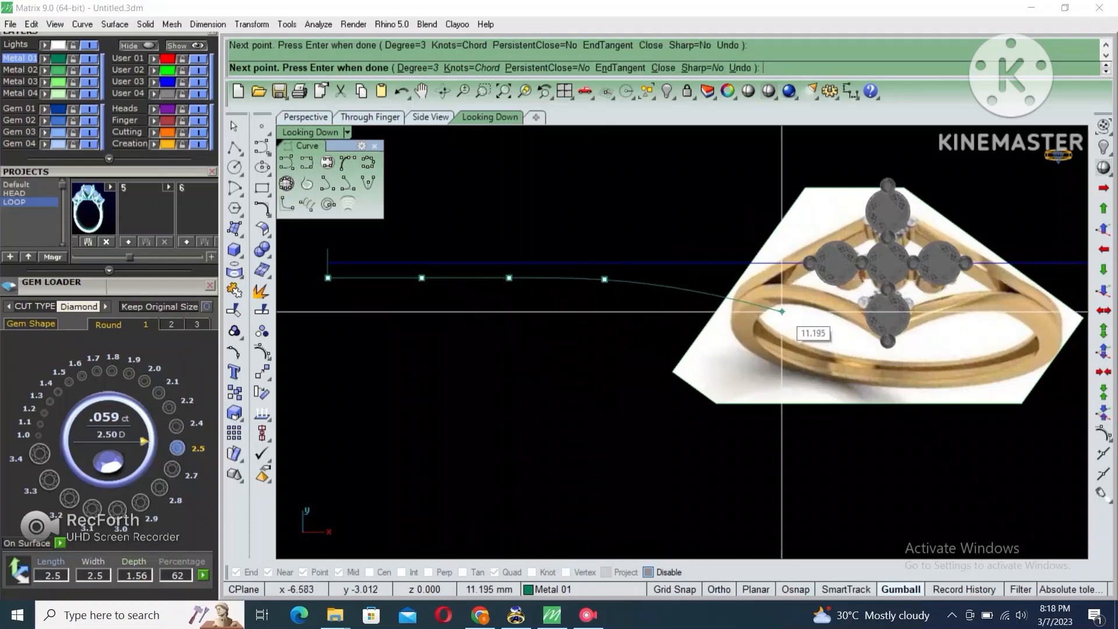
left_click(788, 304)
scroll(914, 367, "up", 2)
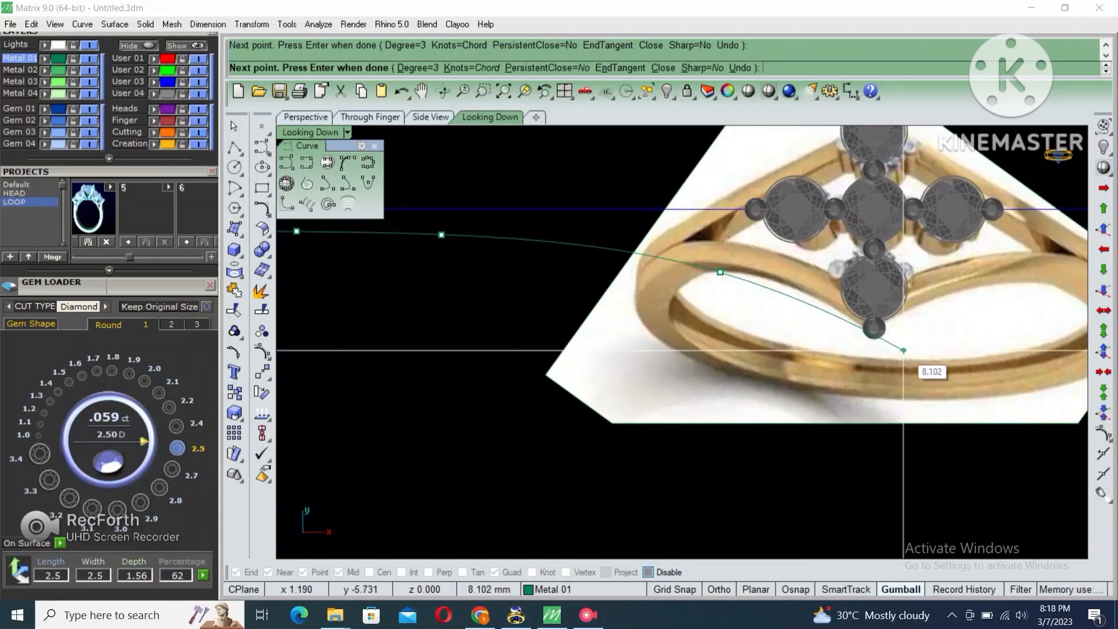
left_click(903, 349)
right_click(903, 349)
left_click(896, 346)
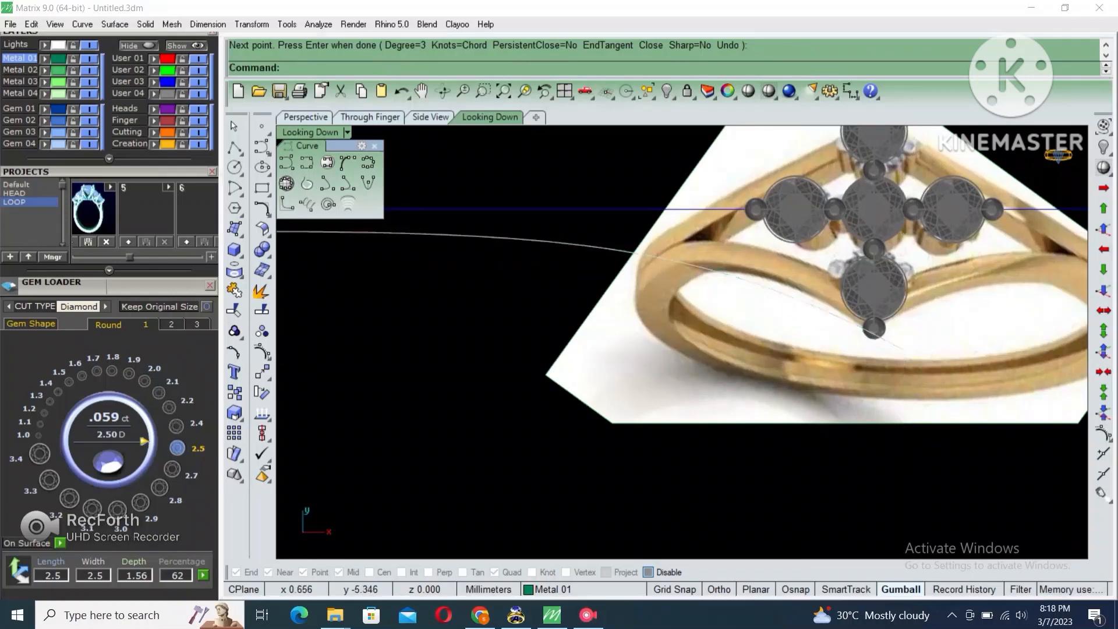
left_click(933, 381)
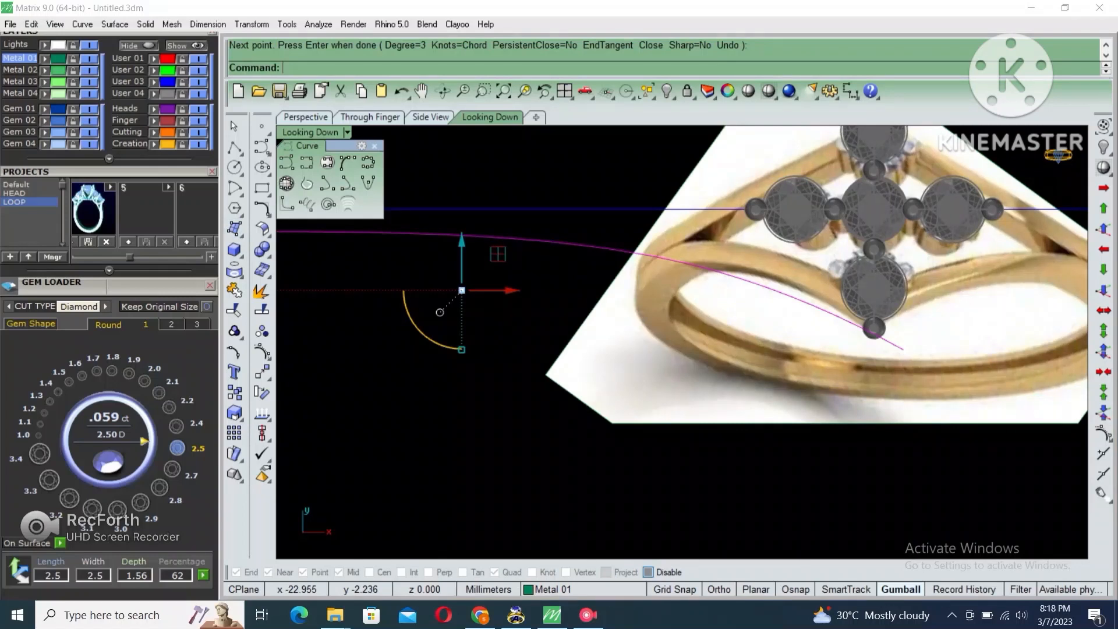
Hide the Metal 02 layer holding the reference picture and offset the shank curve 0.7 mm toward the stones.
left_click(89, 70)
scroll(761, 349, "down", 2)
left_click(524, 275)
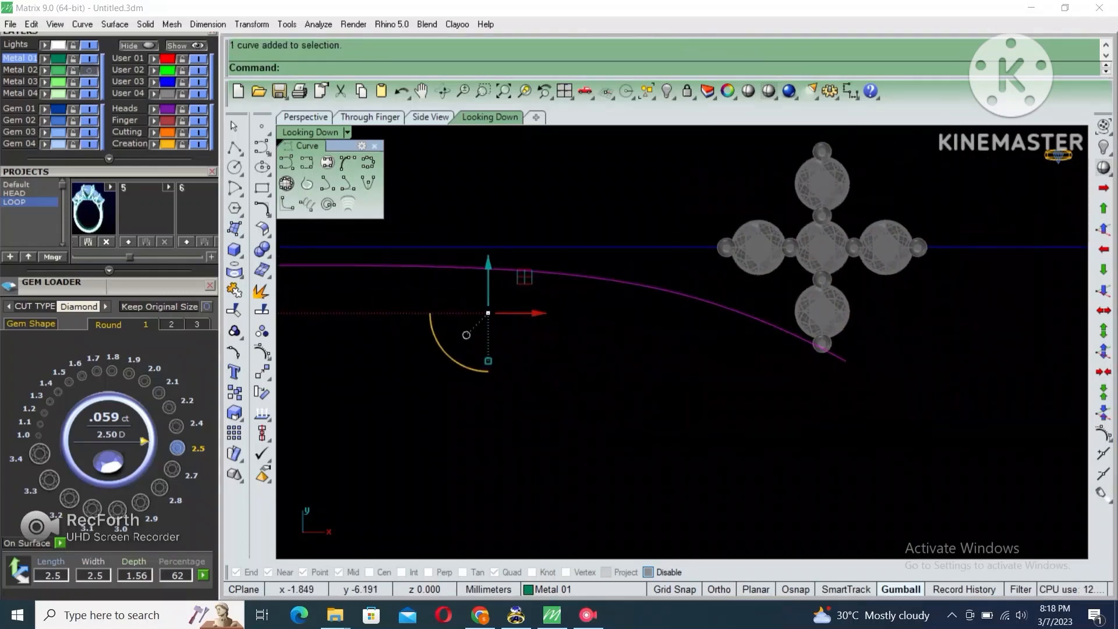
type("o")
key("Return")
scroll(797, 314, "up", 2)
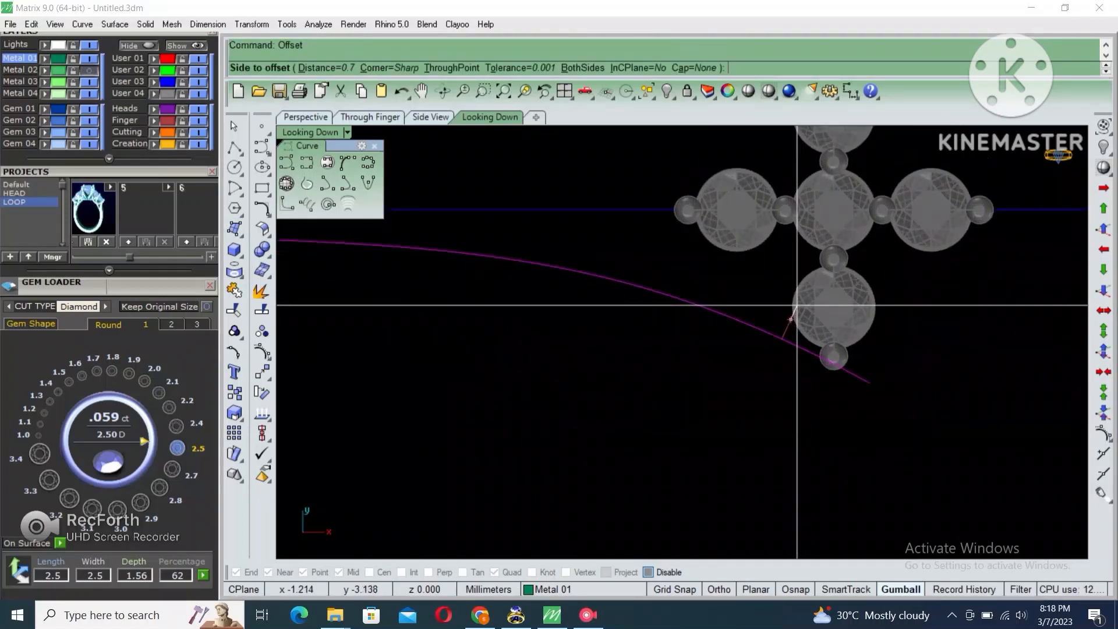
left_click(785, 292)
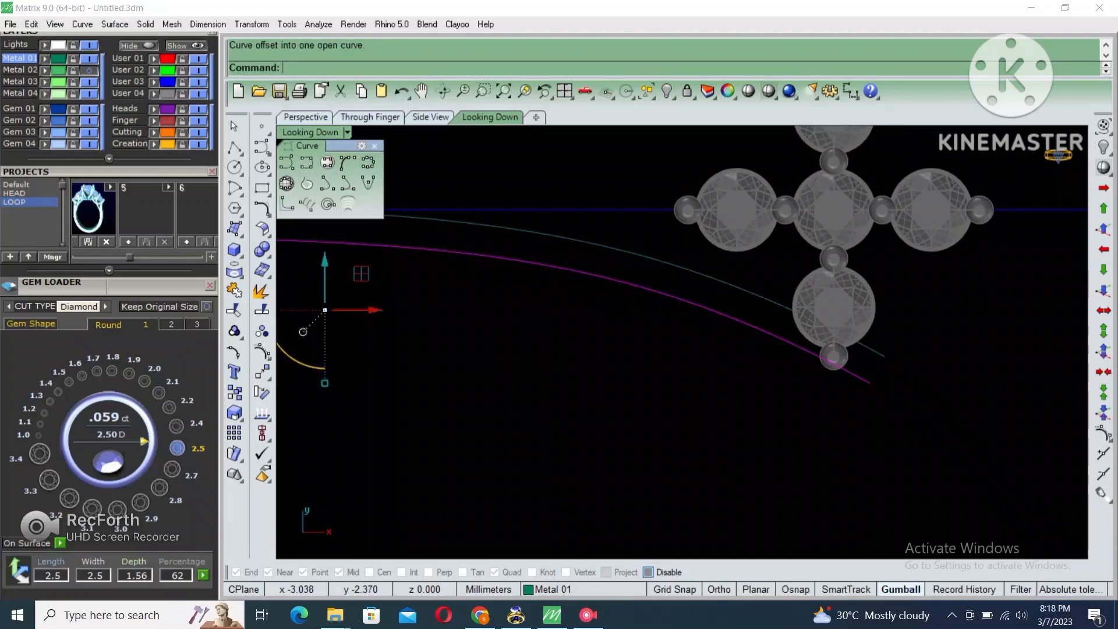
Add a vertical cut plane across both shank curves, in line with the centre of the lowest stone.
scroll(561, 250, "down", 3)
right_click_drag(561, 250, 542, 299)
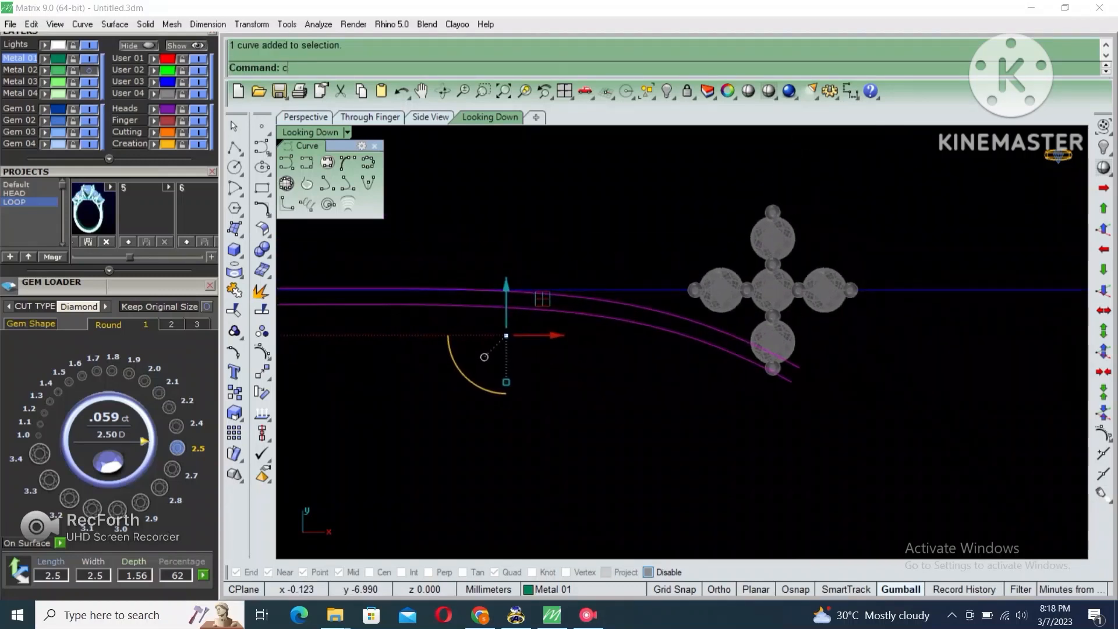
key("Return")
left_click(773, 396)
left_click(773, 306)
scroll(775, 424, "up", 1)
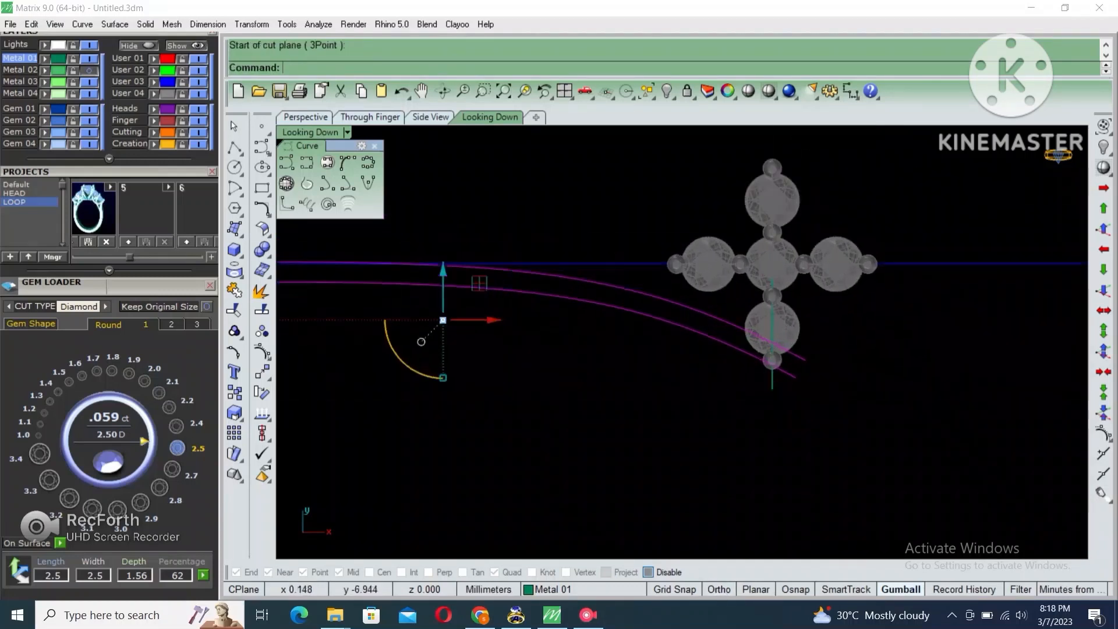
scroll(776, 403, "up", 2)
Split both shank curves with the cut plane, then delete the overhanging ends and the plane.
type("s")
key("Return")
left_click_drag(788, 399, 717, 383)
key("Return")
left_click_drag(834, 411, 787, 343)
key("Delete")
left_click(771, 287)
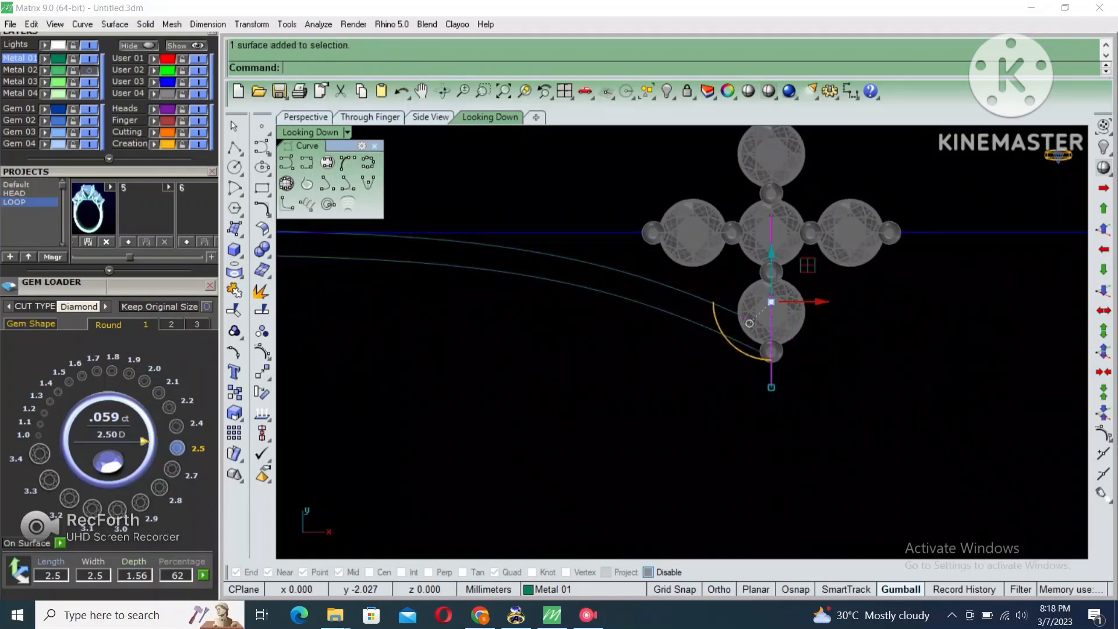
key("Delete")
Try lofting a surface between the two trimmed shank curves.
left_click_drag(825, 312, 746, 362)
scroll(759, 358, "down", 2)
scroll(815, 343, "down", 2)
right_click_drag(759, 357, 766, 386)
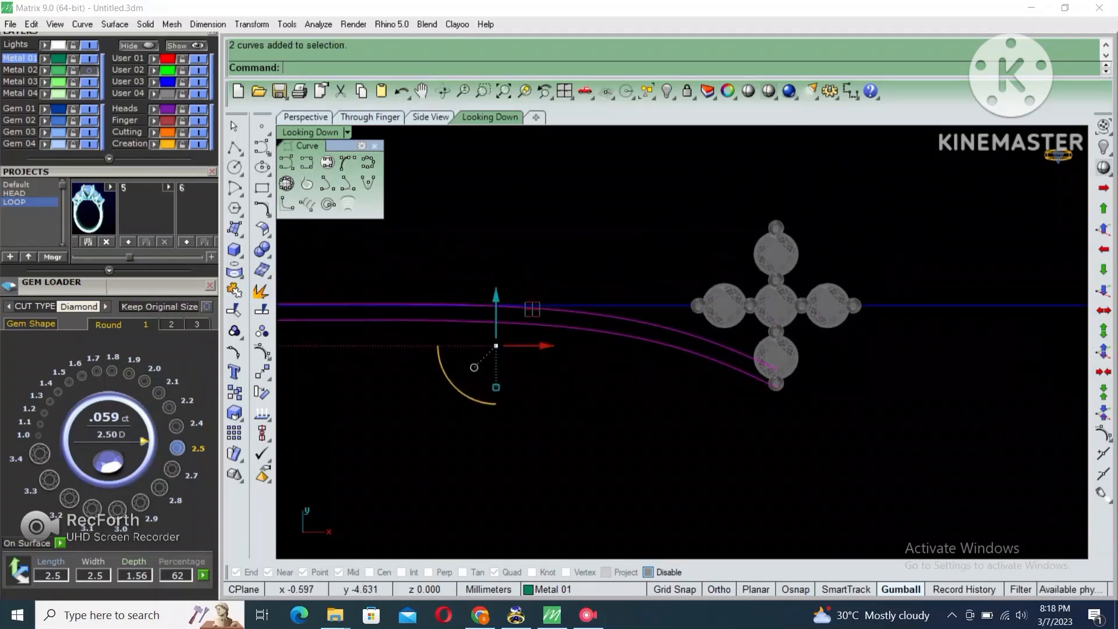
type("lo")
key("Return")
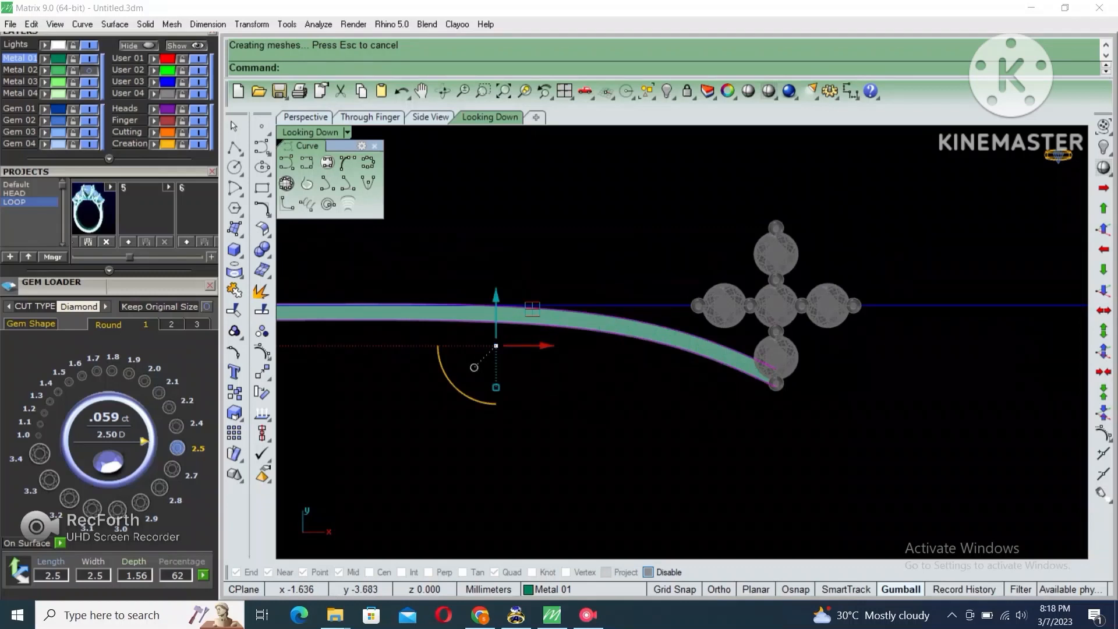
key("ctrl+z")
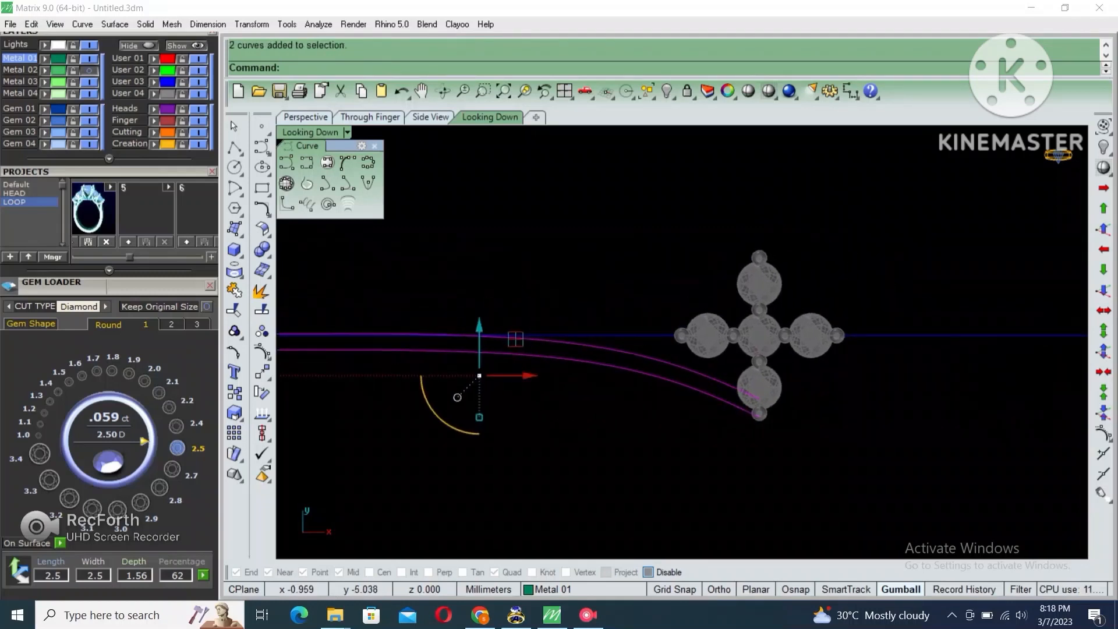
Mirror the two trimmed shank curves across the horizontal centre line through the origin, 0.
type("mi")
key("Return")
type("0")
key("Return")
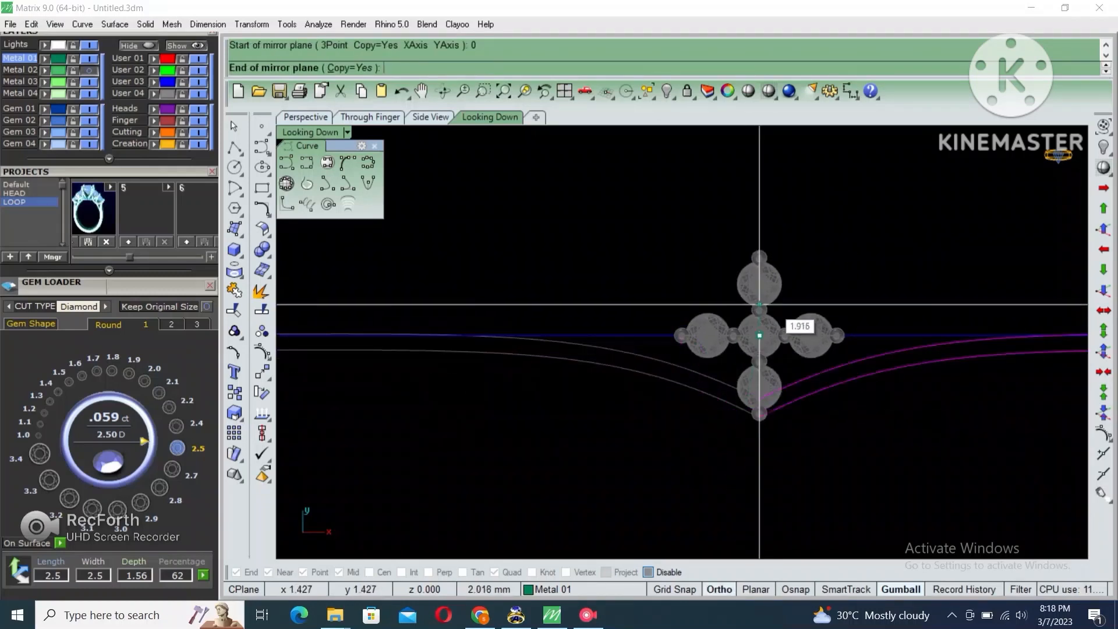
left_click(861, 335)
left_click_drag(714, 304, 669, 265, "shift")
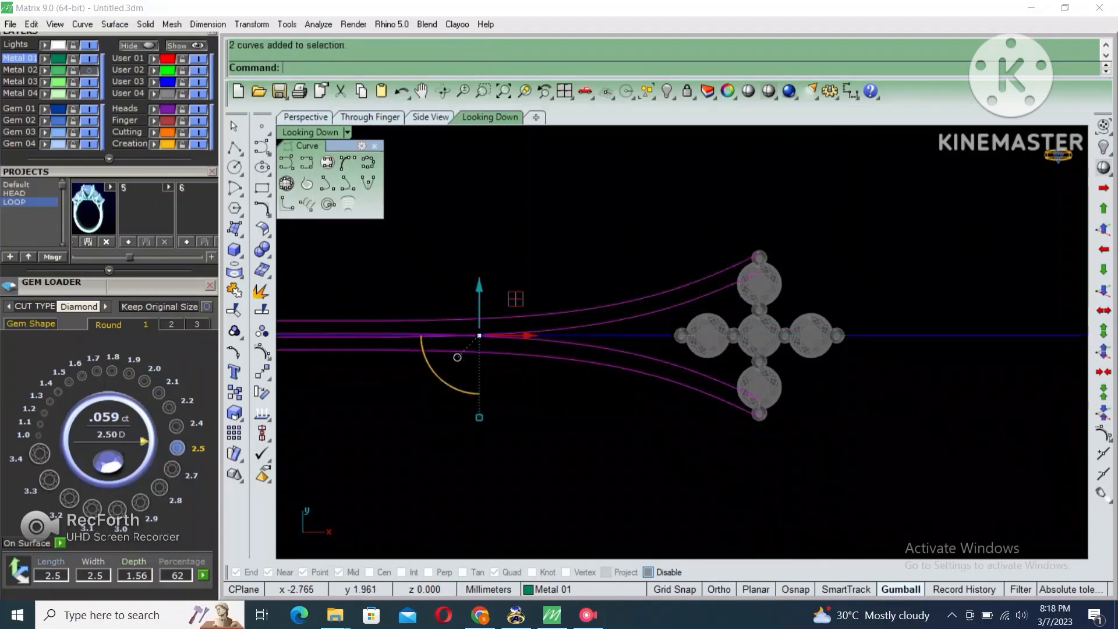
Examine where the mirrored shank curves cross and how their control points run toward the far end.
scroll(734, 321, "down", 4)
right_click_drag(734, 321, 782, 318)
scroll(633, 329, "up", 4)
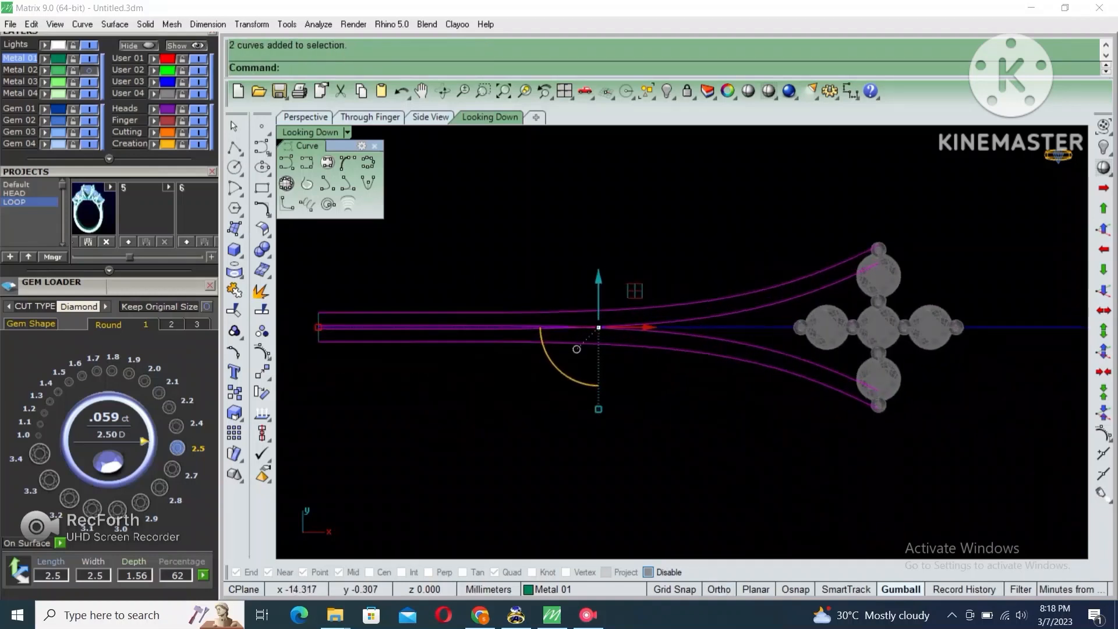
right_click_drag(626, 332, 745, 330)
scroll(693, 337, "up", 2)
left_click(689, 334)
scroll(691, 335, "down", 2)
key("F10")
scroll(446, 320, "up", 4)
key("Escape")
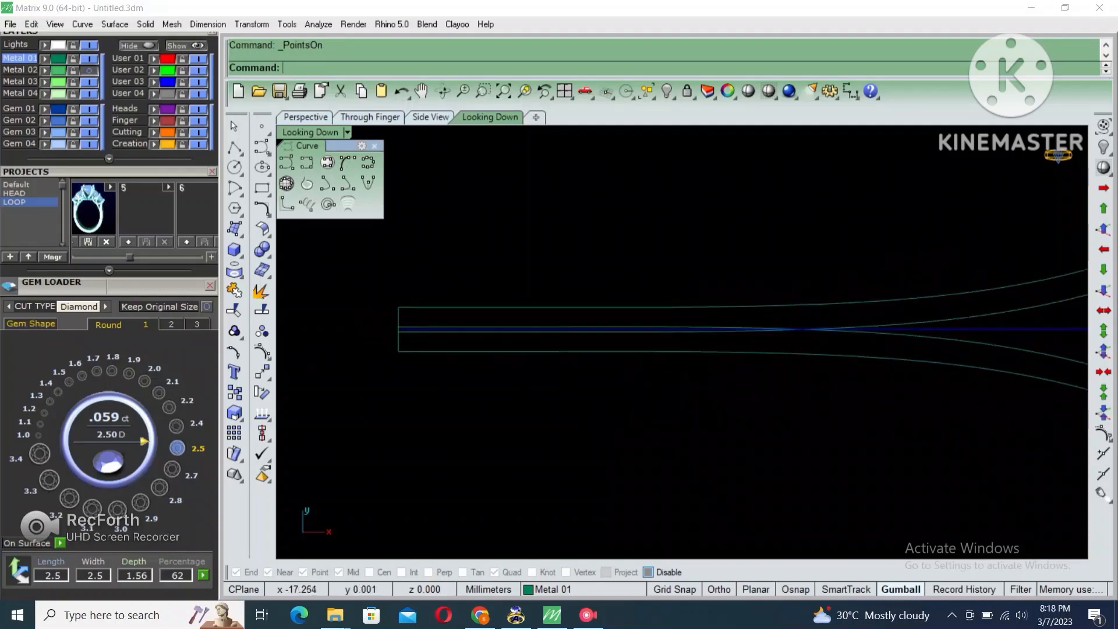
Rebuild the lower pair of shank curves with a point count of 8 and degree 3.
right_click_drag(815, 389, 682, 389)
left_click_drag(920, 415, 916, 412)
right_click_drag(916, 413, 869, 357)
scroll(868, 355, "down", 2)
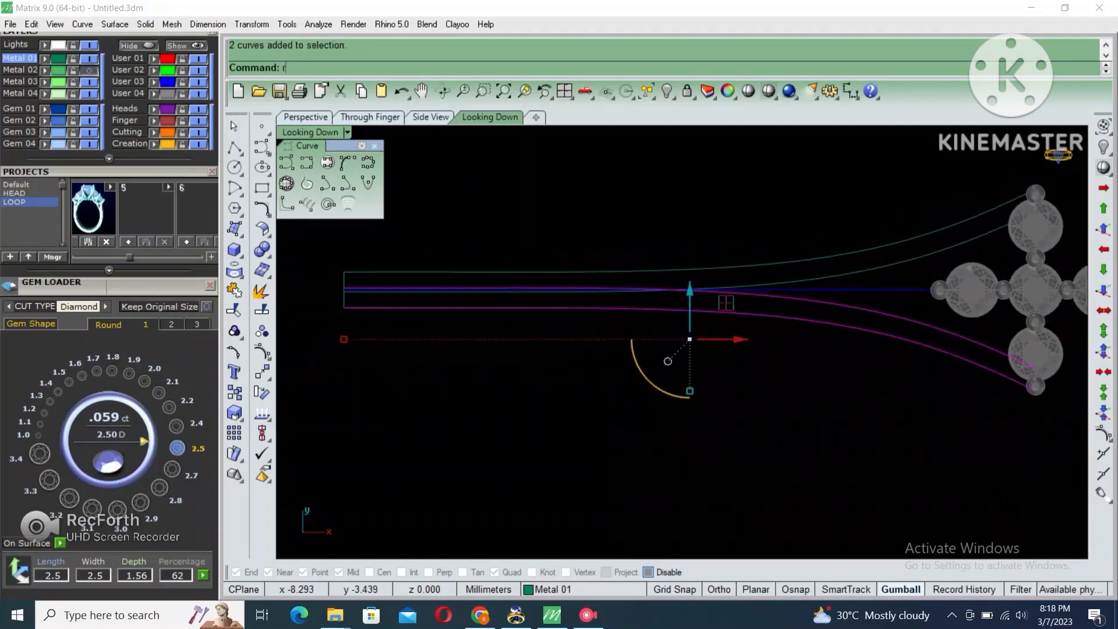
right_click(862, 362)
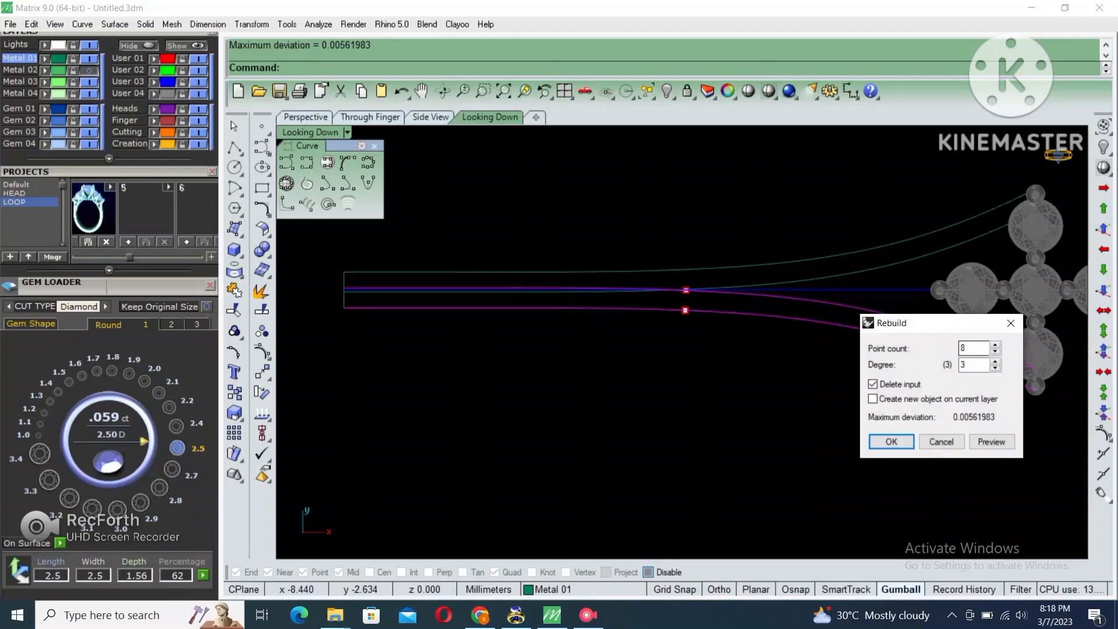
key("Return")
Raise the first four control points of the lower pair's inner curve slightly above the horizontal guide line.
key("F10")
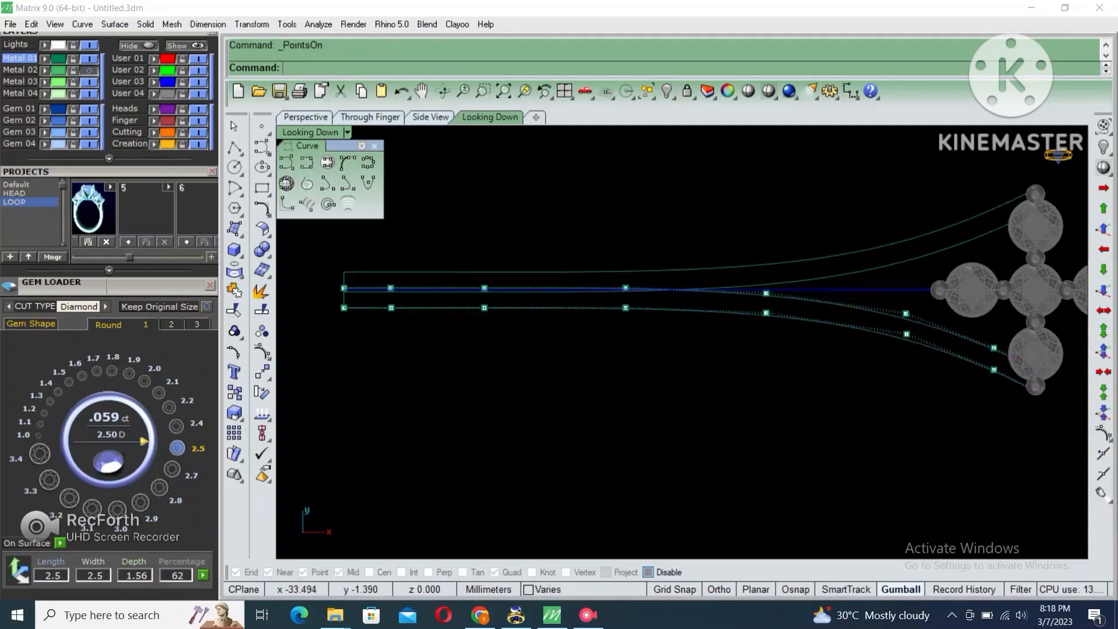
left_click_drag(335, 283, 687, 297)
scroll(530, 280, "up", 1)
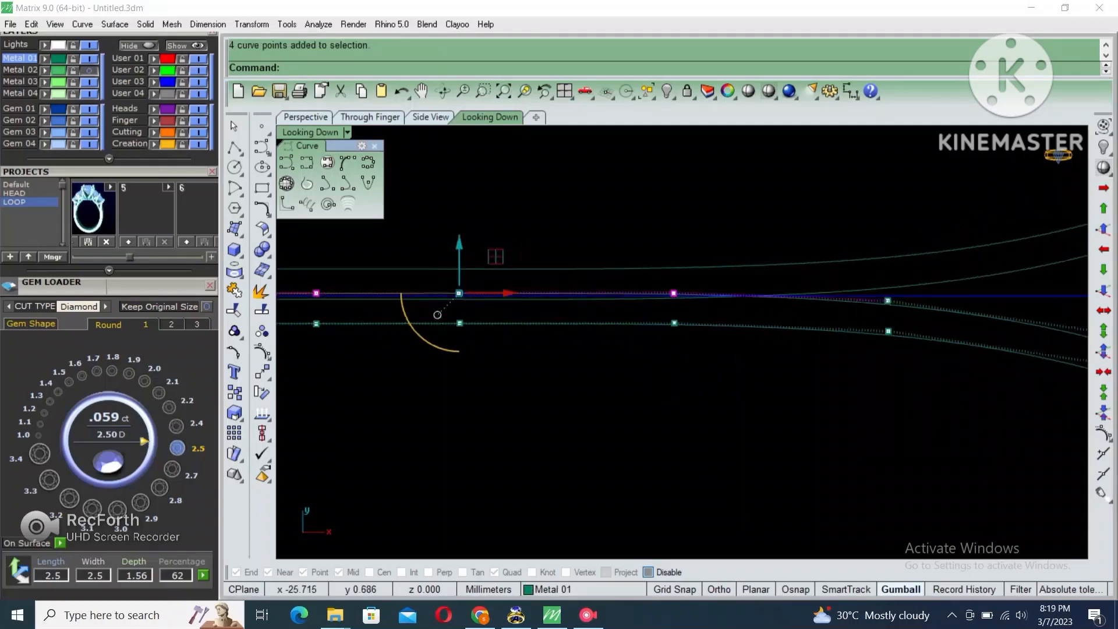
left_click_drag(459, 252, 459, 239)
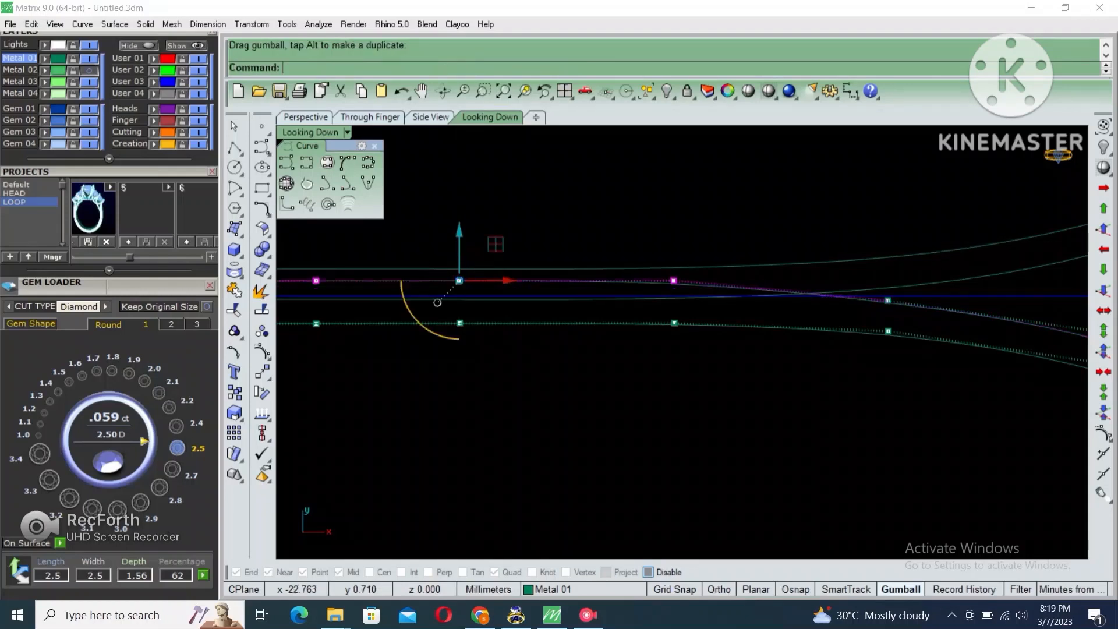
right_click_drag(842, 326, 778, 326)
left_click(823, 300)
scroll(830, 308, "down", 6)
key("Escape")
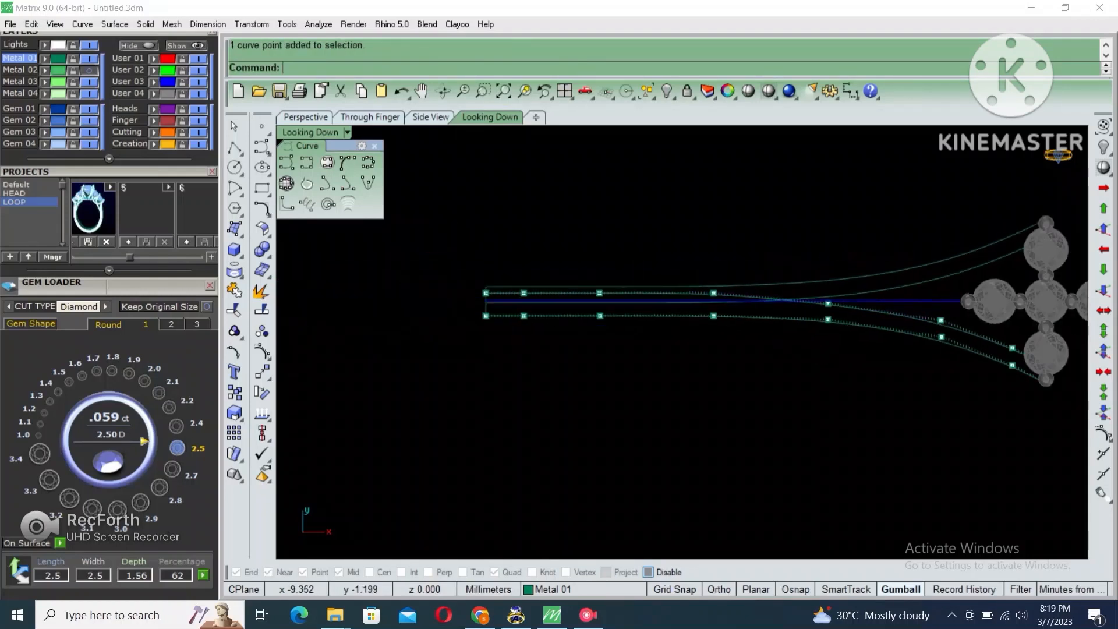
key("Escape")
Loft a surface between the two rebuilt lower shank curves.
left_click(893, 315)
left_click(892, 333, "shift")
right_click_drag(903, 326, 822, 313)
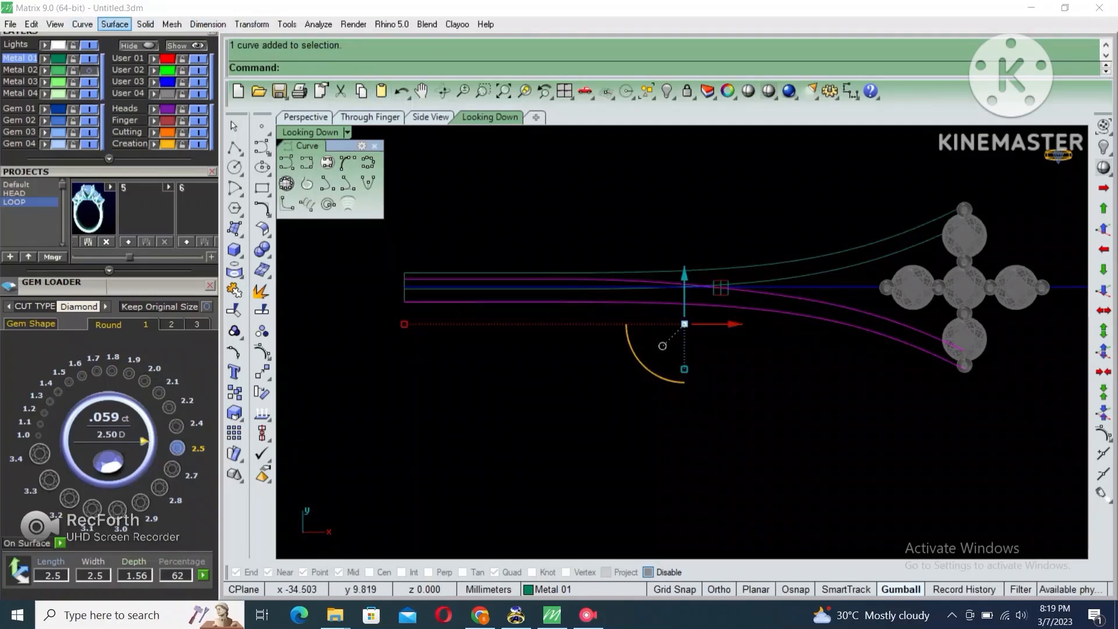
left_click(115, 24)
left_click(128, 35)
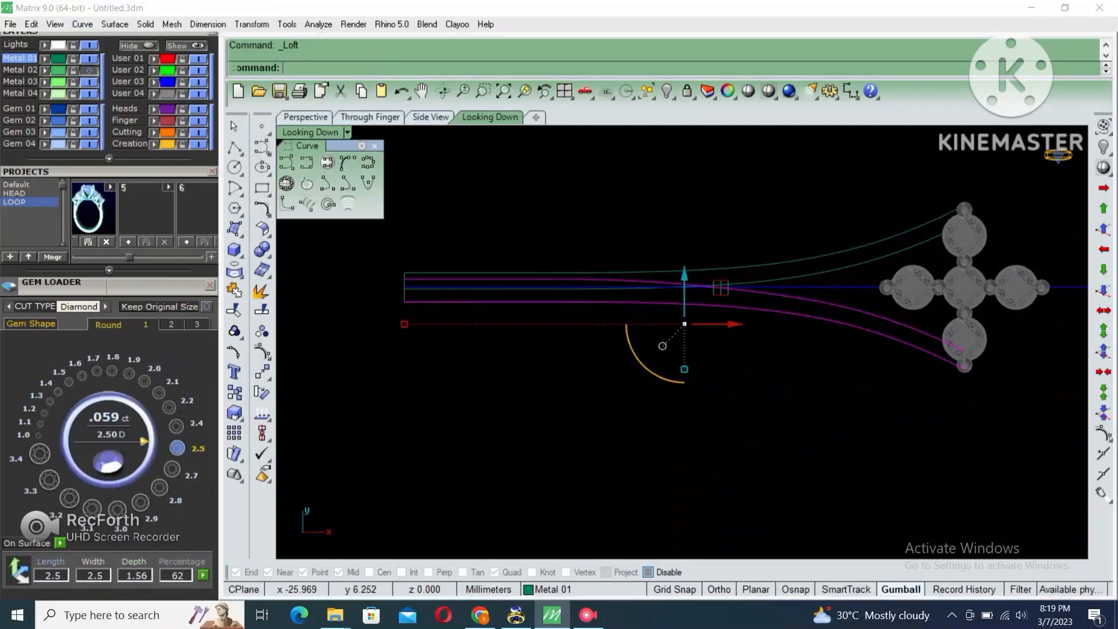
left_click(604, 412)
Delete the upper pair of curves and mirror the lofted surface across the horizontal centre line from 0.
left_click_drag(762, 284, 720, 210)
key("Delete")
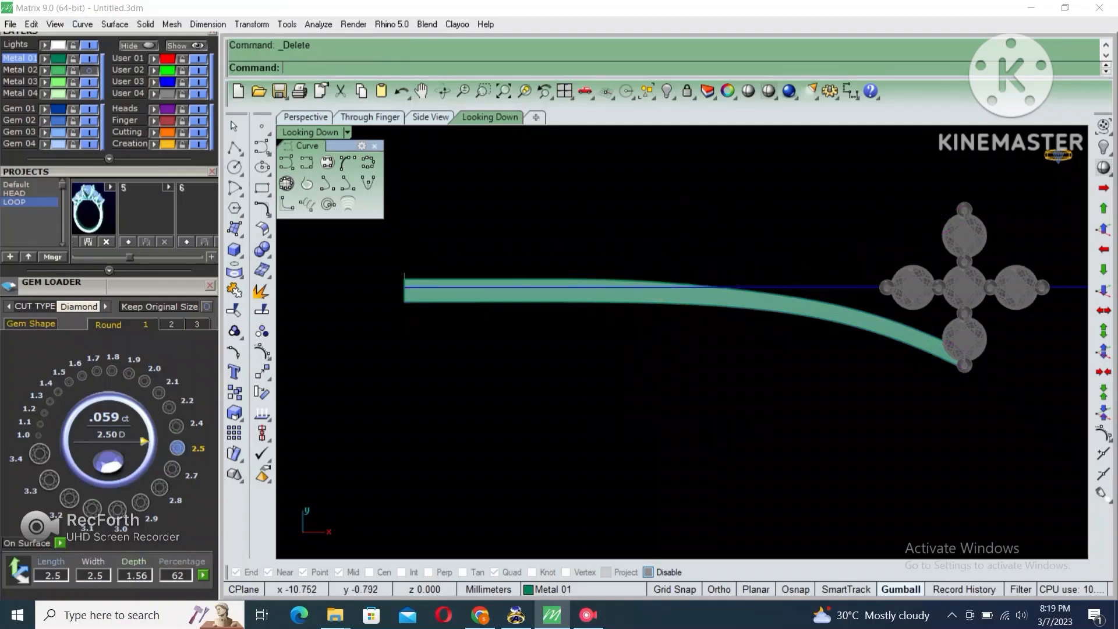
left_click(806, 308)
right_click_drag(835, 308, 754, 316)
type("mm")
key("Return")
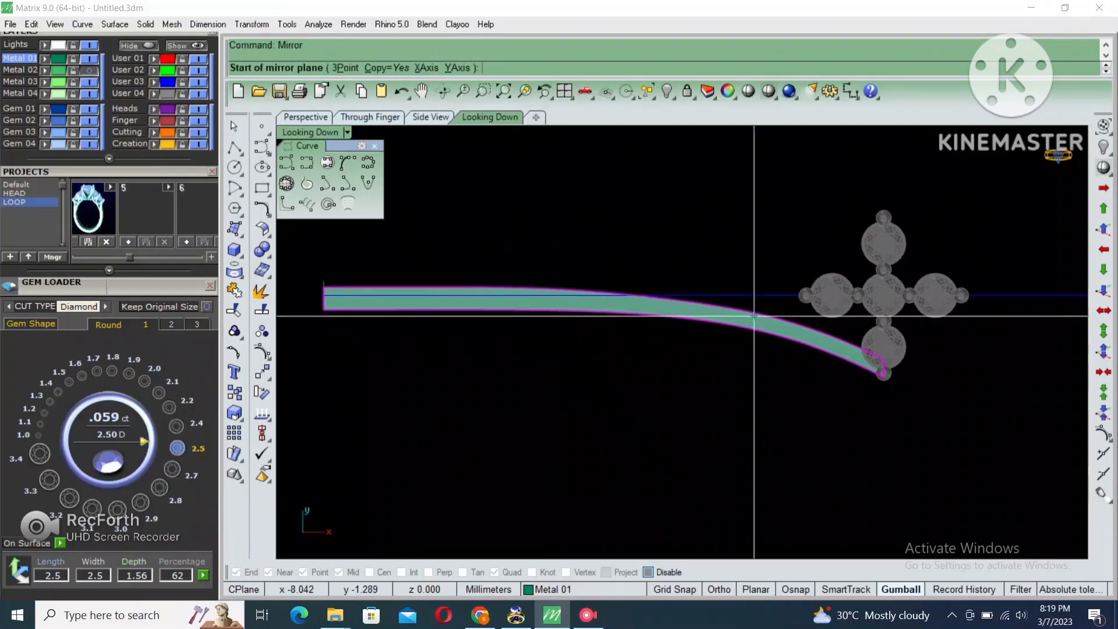
key("Return")
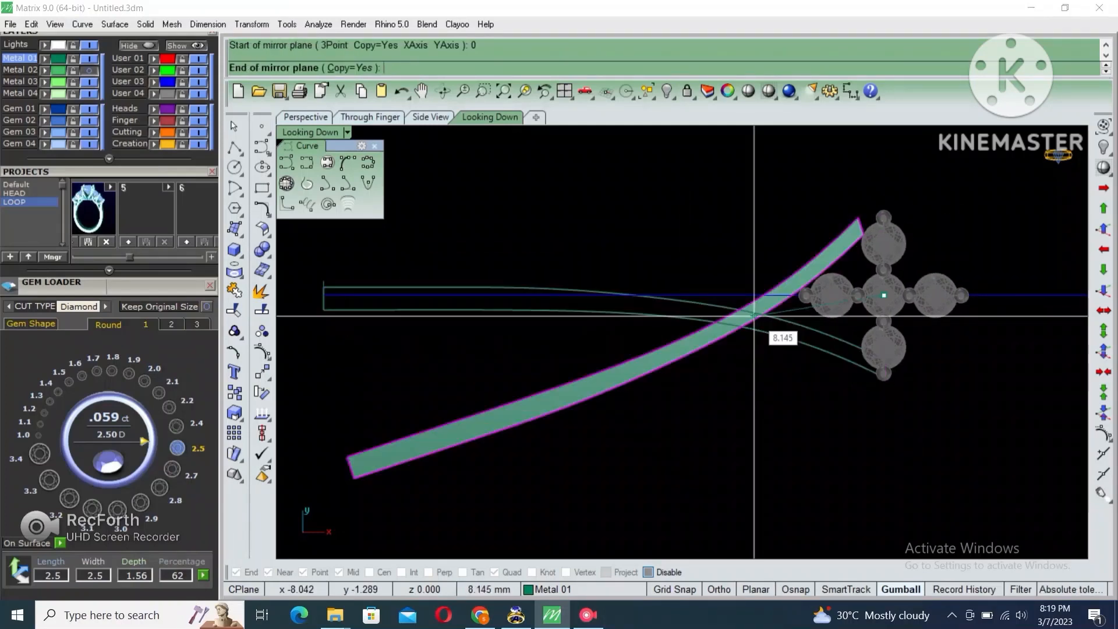
left_click(754, 316, "shift")
Extrude both shank surfaces as solids by -3 mm and delete the source surfaces.
left_click(778, 271, "shift")
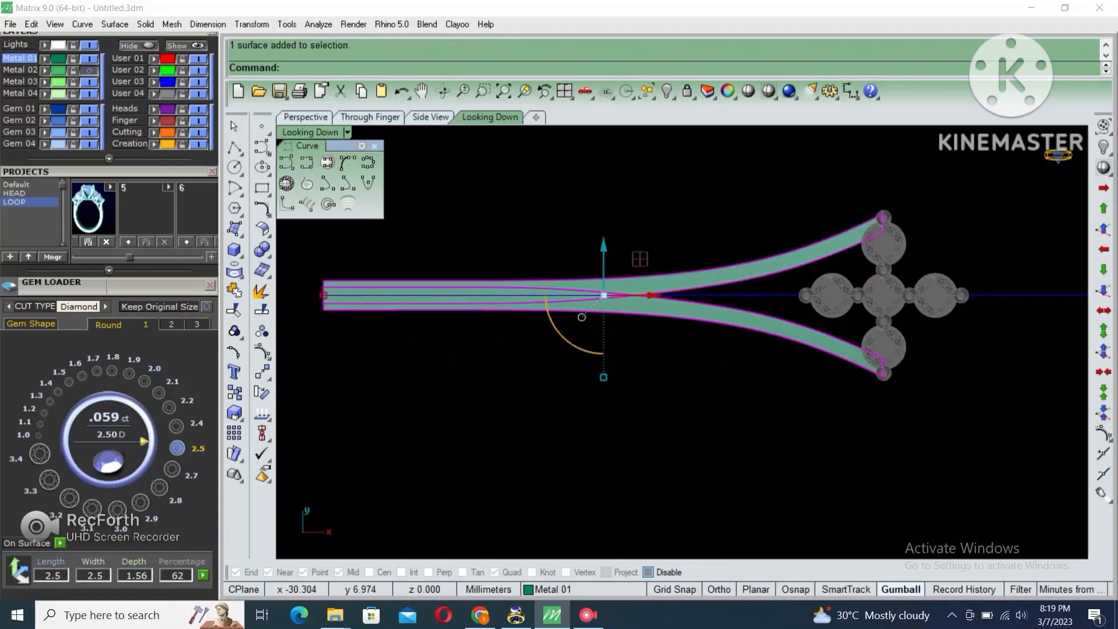
double_click(310, 132)
double_click(710, 132)
right_click_drag(751, 256, 725, 265)
left_click(238, 253)
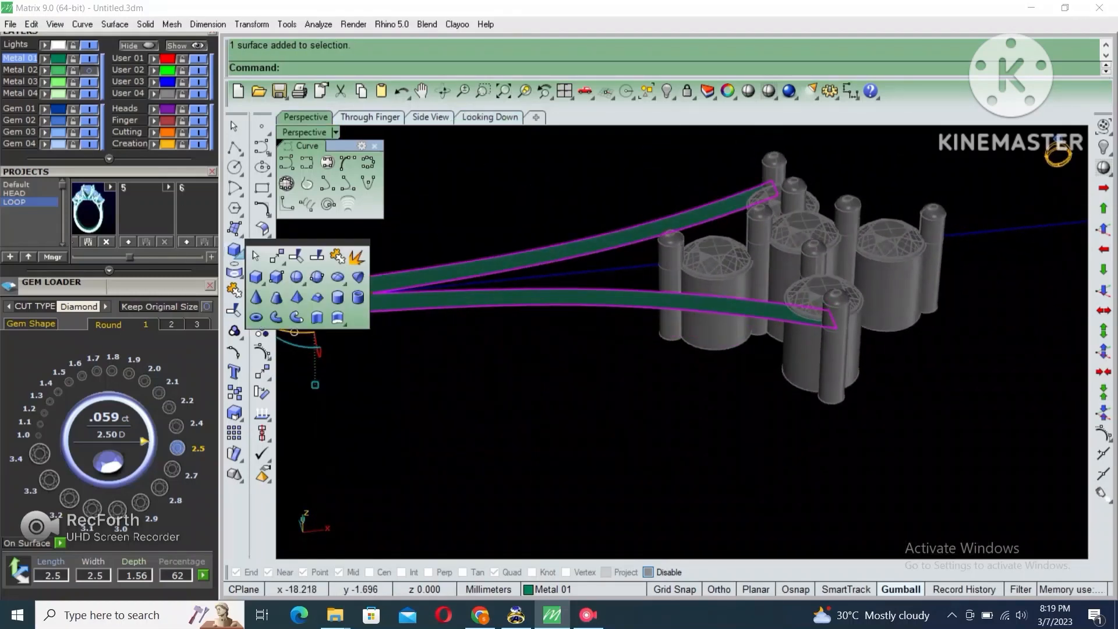
left_click(317, 297)
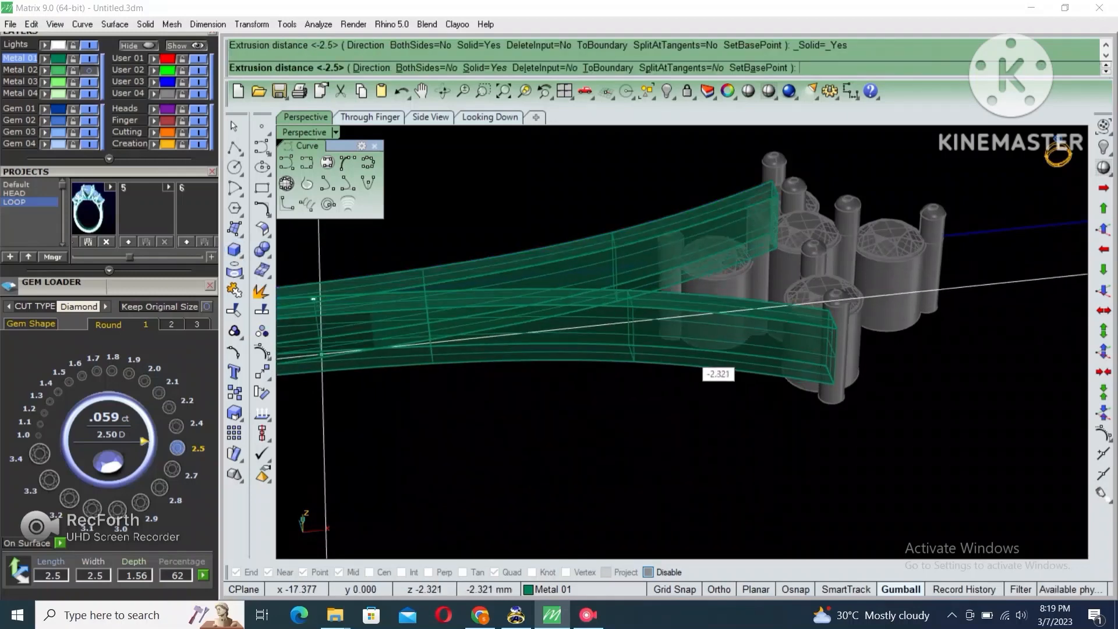
type("-3")
key("Return")
key("Delete")
Examine the two extruded shank arms where they meet the stone settings.
scroll(708, 363, "down", 3)
right_click_drag(708, 363, 675, 358)
left_click(675, 318)
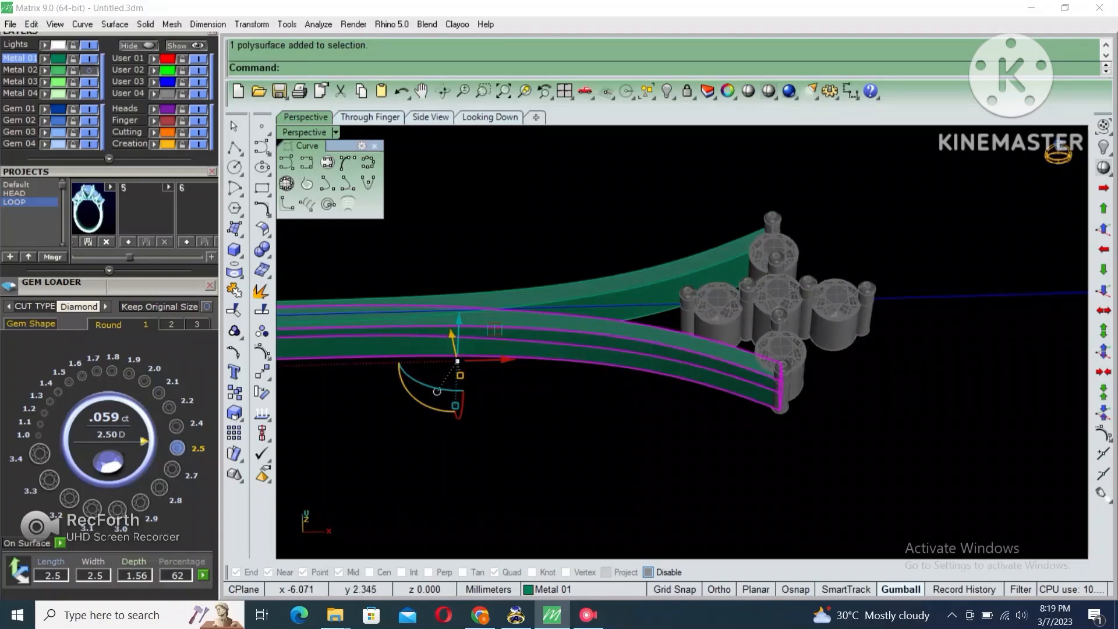
left_click(676, 269, "shift")
mouse_move(683, 284)
right_mouse_down()
mouse_move(683, 343)
mouse_move(685, 298)
right_mouse_up()
left_click(686, 323)
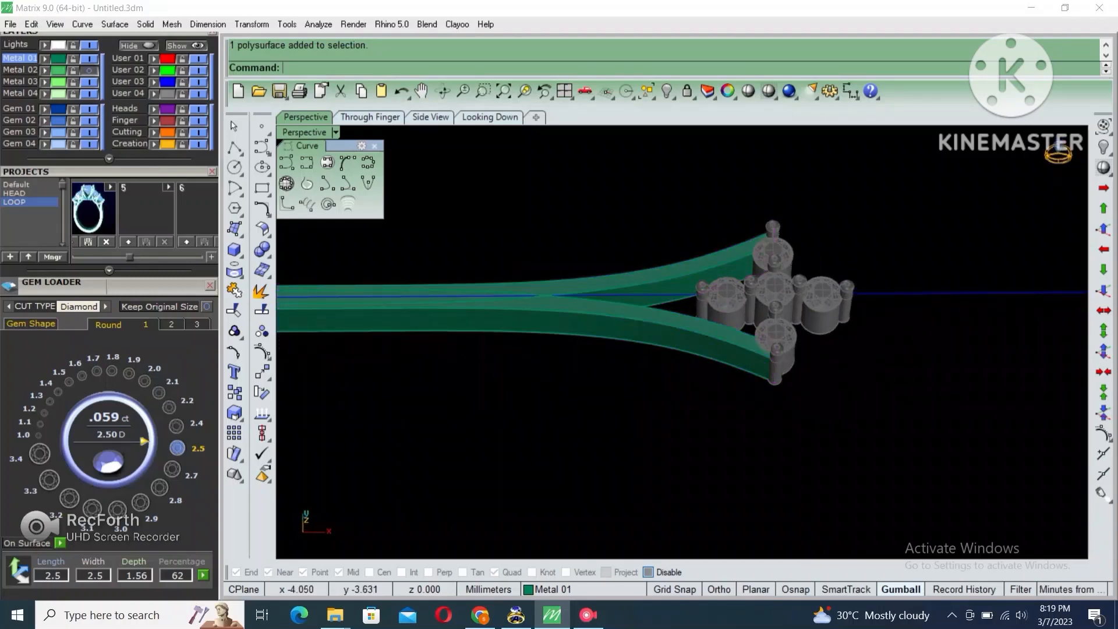
scroll(681, 344, "down", 3)
type("s")
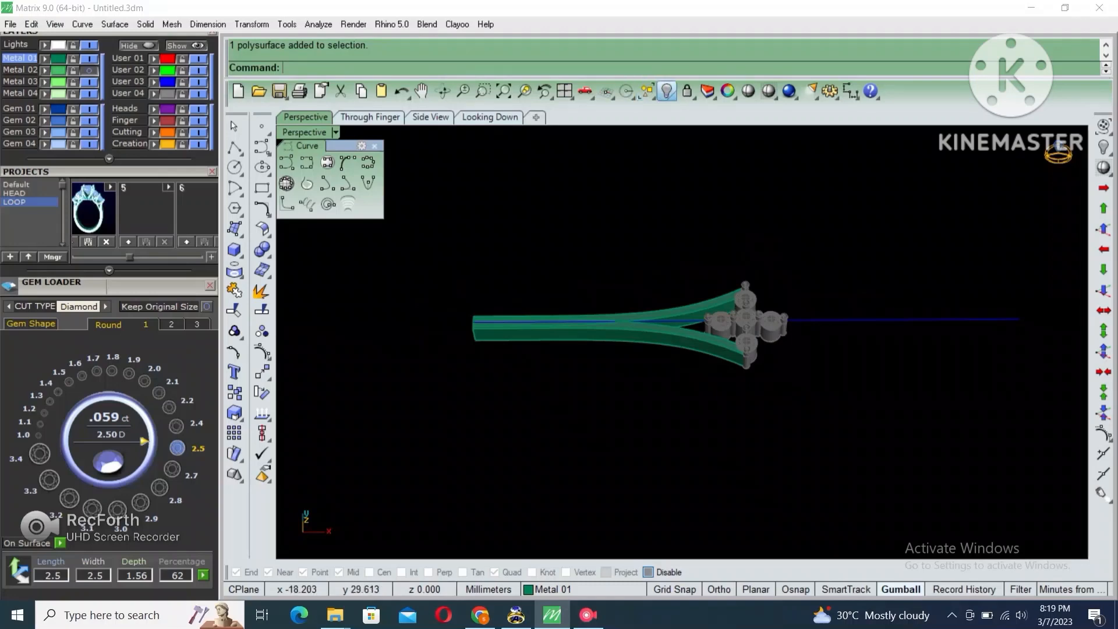
Try showing all hidden objects to bring back the red ring circles.
right_click(666, 91)
mouse_move(772, 396)
right_mouse_down()
mouse_move(771, 367)
mouse_move(776, 387)
right_mouse_up()
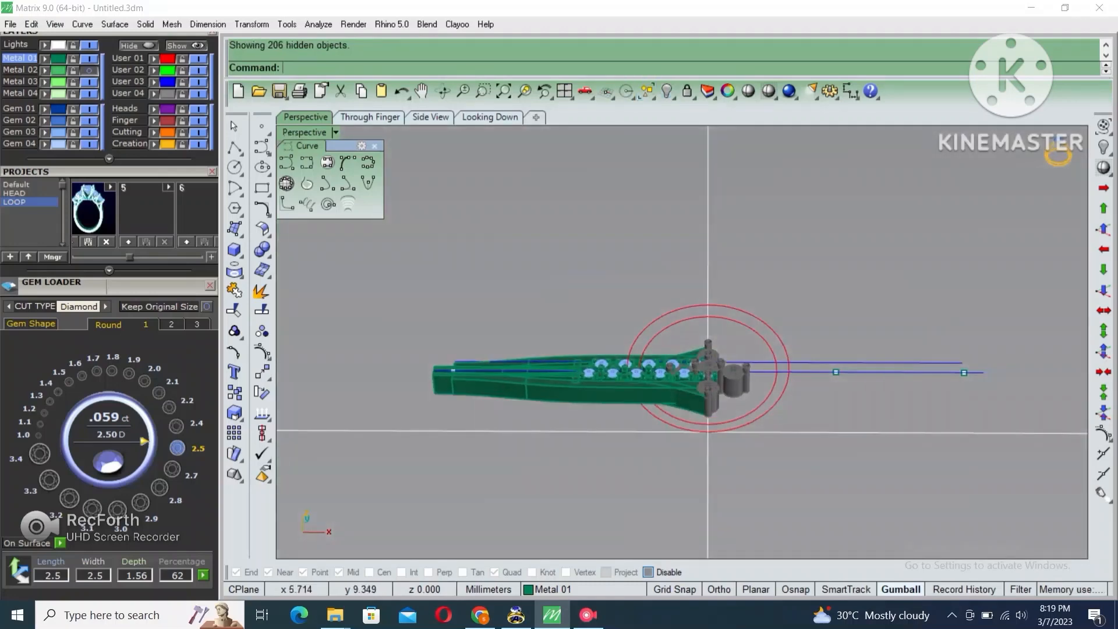
scroll(815, 371, "up", 2)
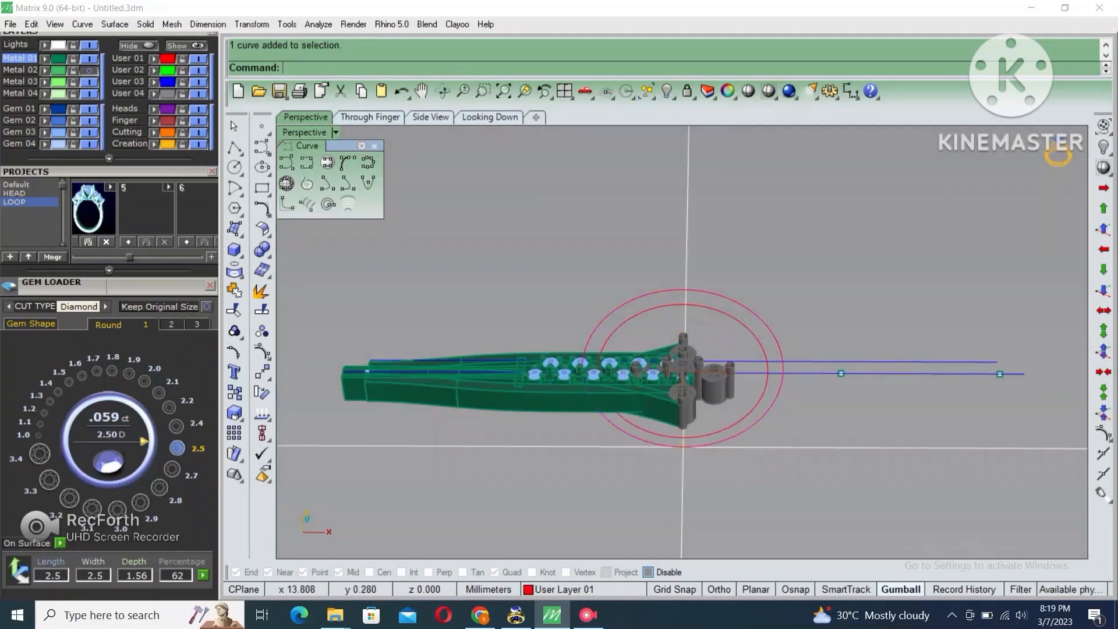
left_click(828, 373)
left_click(862, 410)
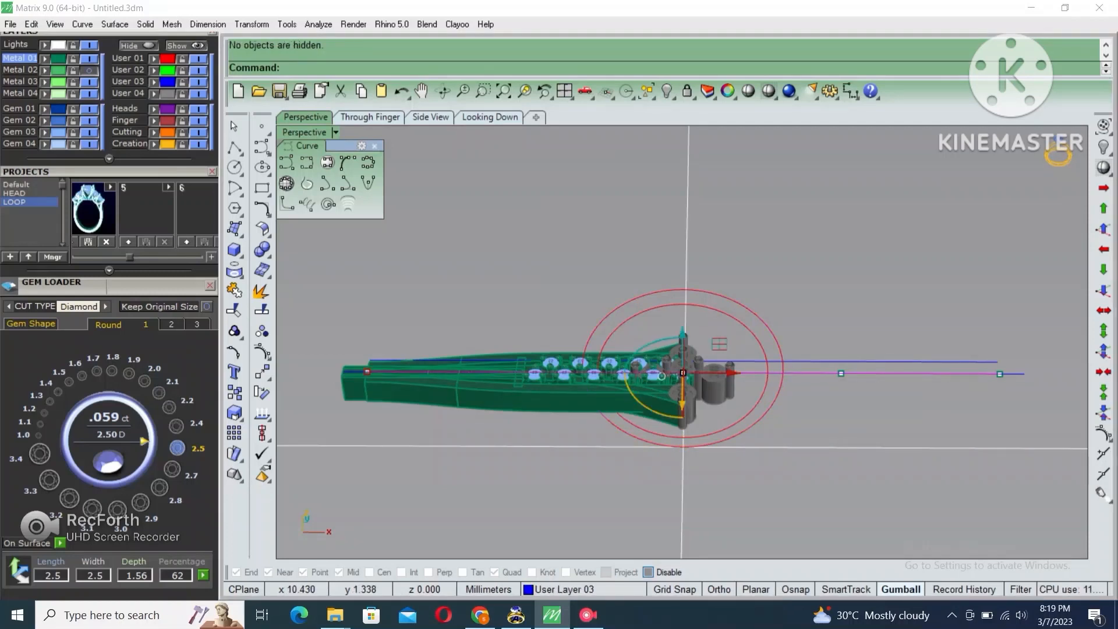
key("Escape")
right_click_drag(844, 401, 805, 361)
key("ctrl+z")
Unhide only the two red ring circles, locking the visible parts for the selection and unlocking them again.
left_click_drag(888, 234, 589, 492)
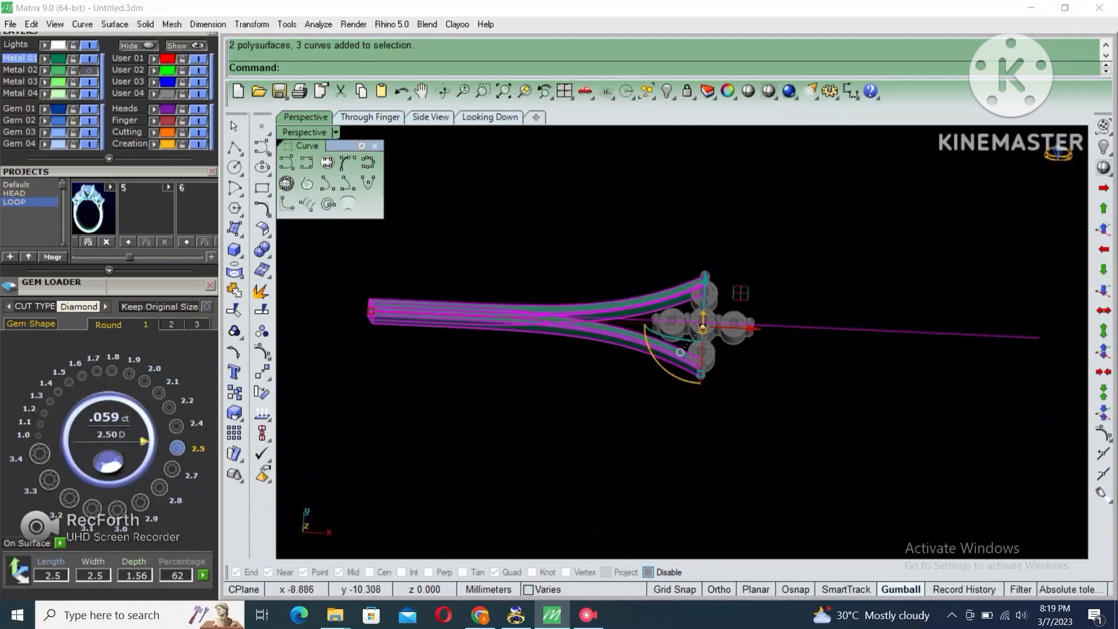
key("ctrl+l")
key("ctrl+shift+h")
right_click_drag(708, 349, 735, 294)
scroll(736, 291, "up", 2)
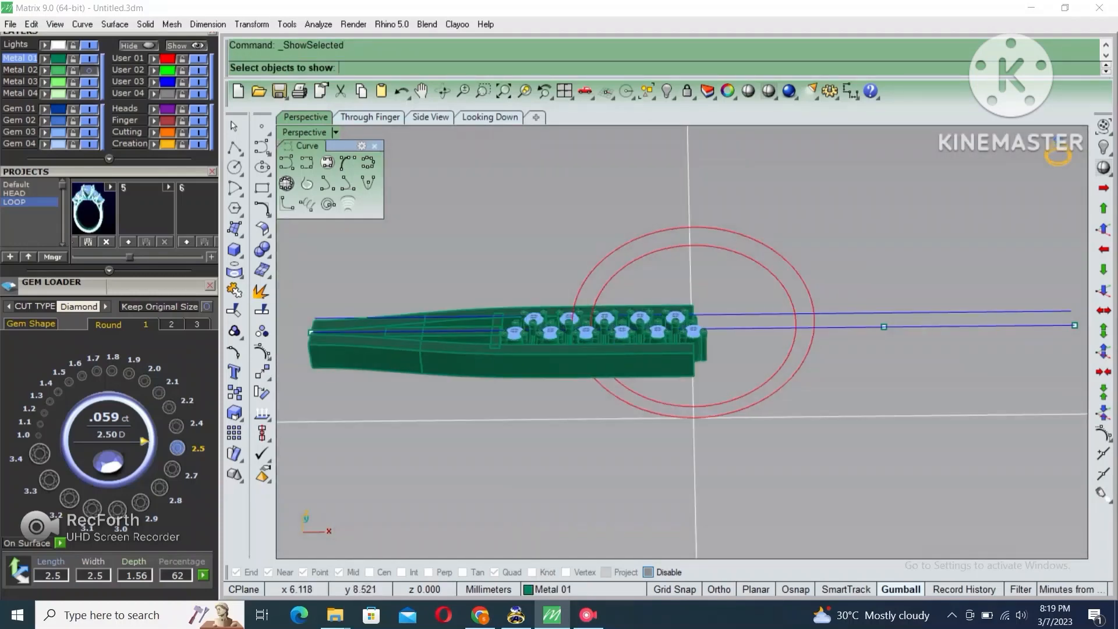
key("Return")
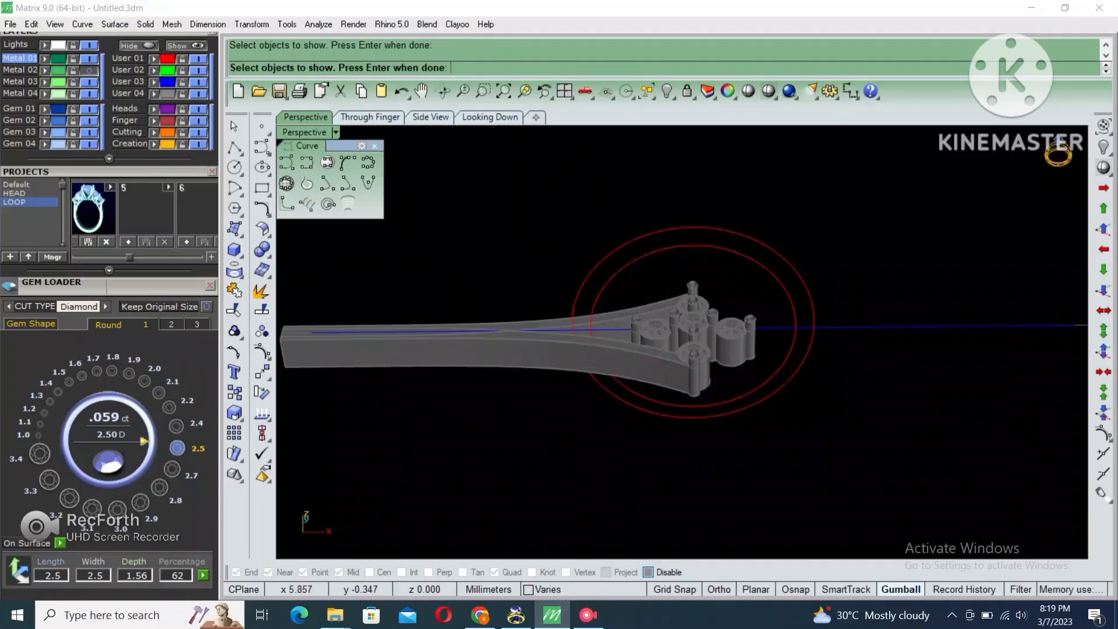
right_click_drag(751, 402, 733, 315)
key("ctrl+alt+l")
left_click(552, 321)
scroll(543, 305, "up", 4)
left_click(535, 290, "shift")
scroll(320, 349, "down", 2)
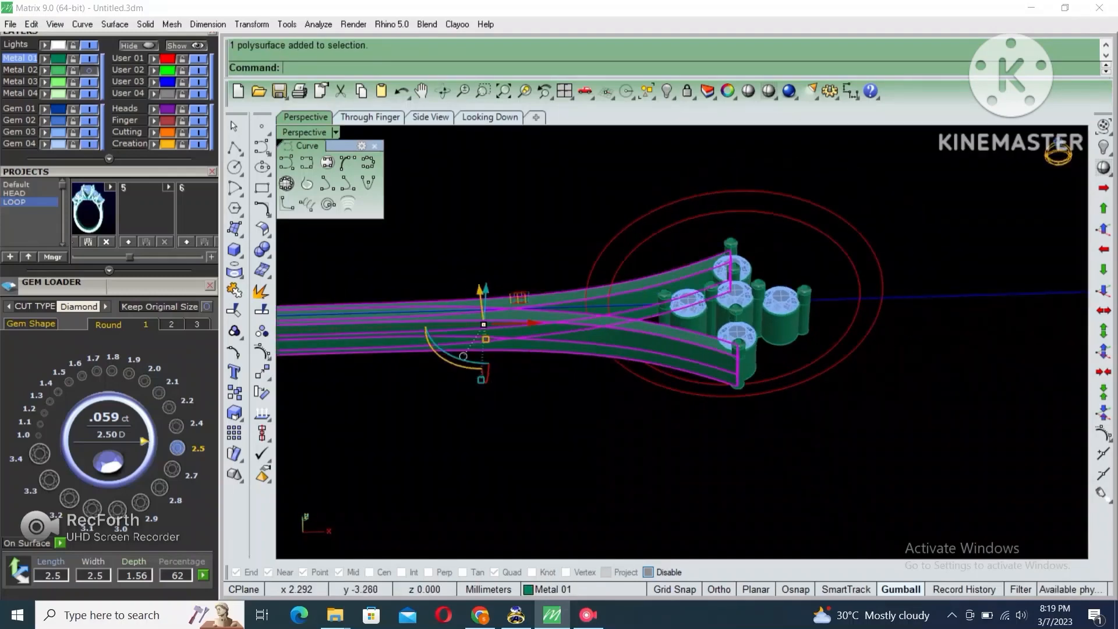
left_click(252, 24)
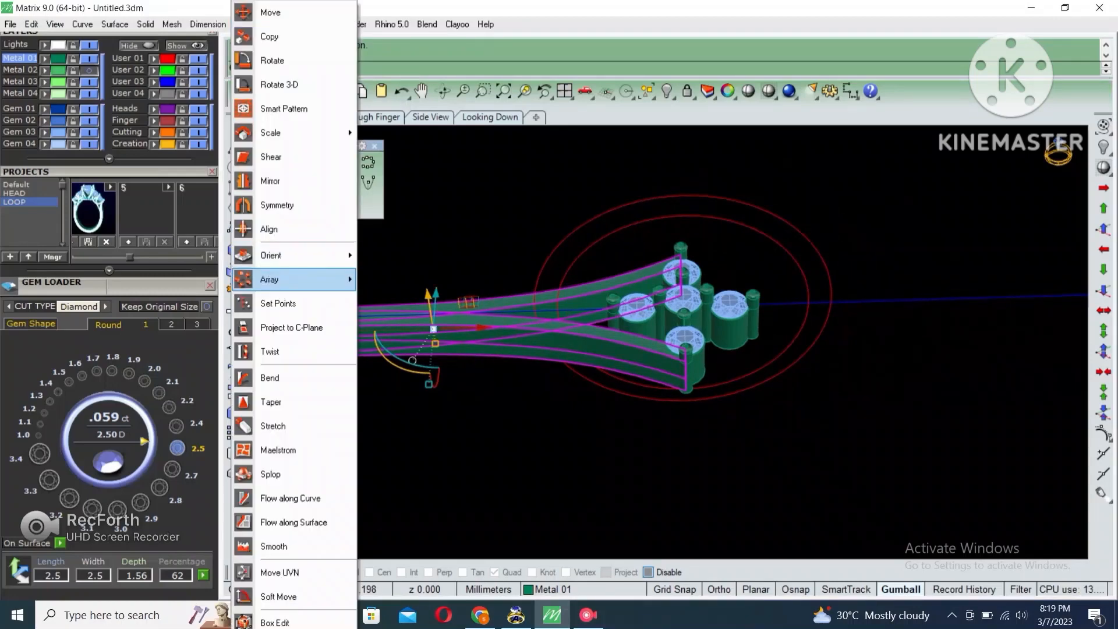
left_click(290, 498)
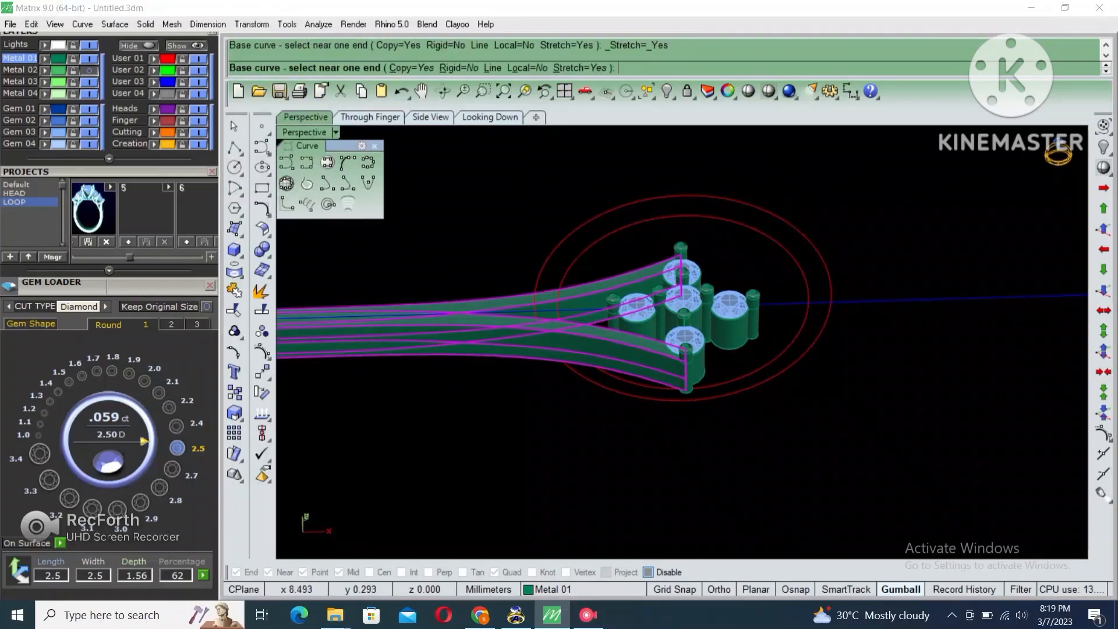
left_click(816, 304)
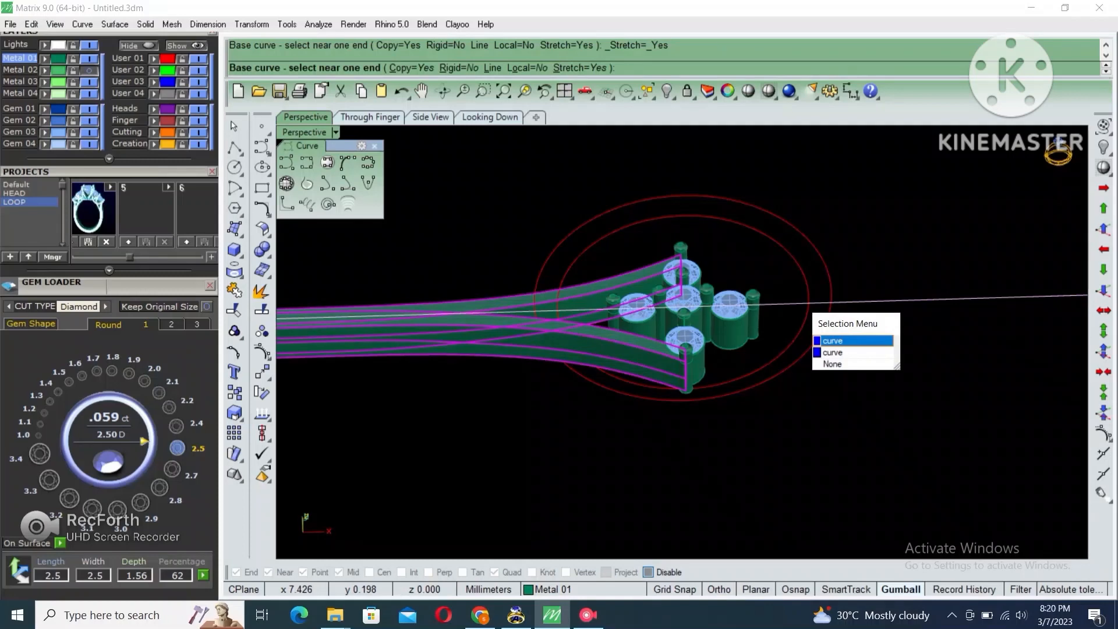
left_click(823, 293)
scroll(823, 293, "down", 4)
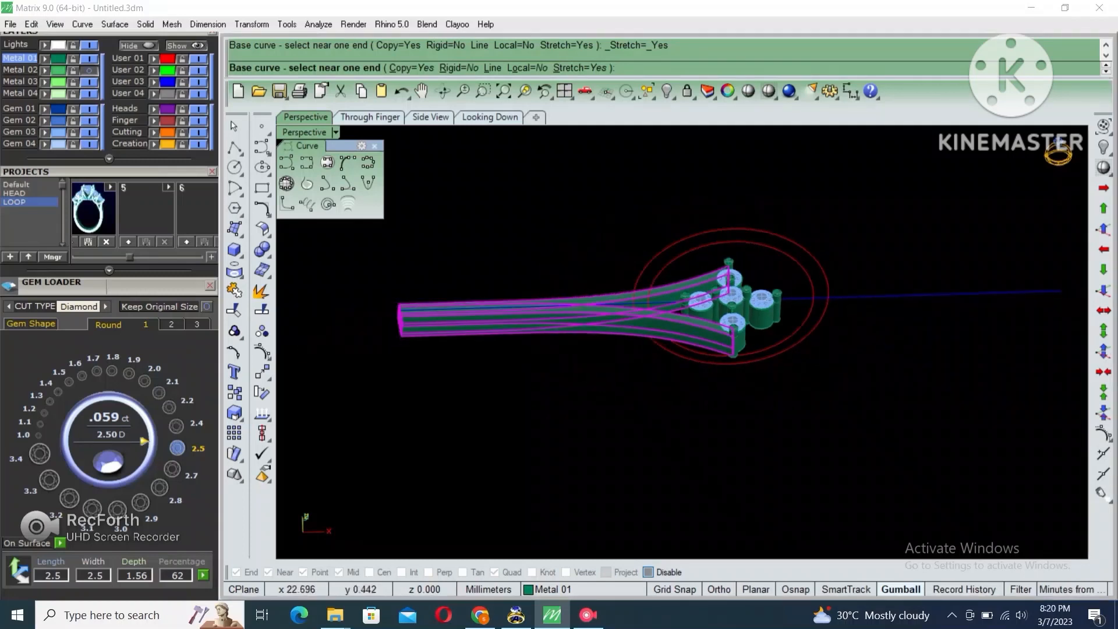
Delete the duplicate of the blue base line that runs through the shank.
left_click(957, 294)
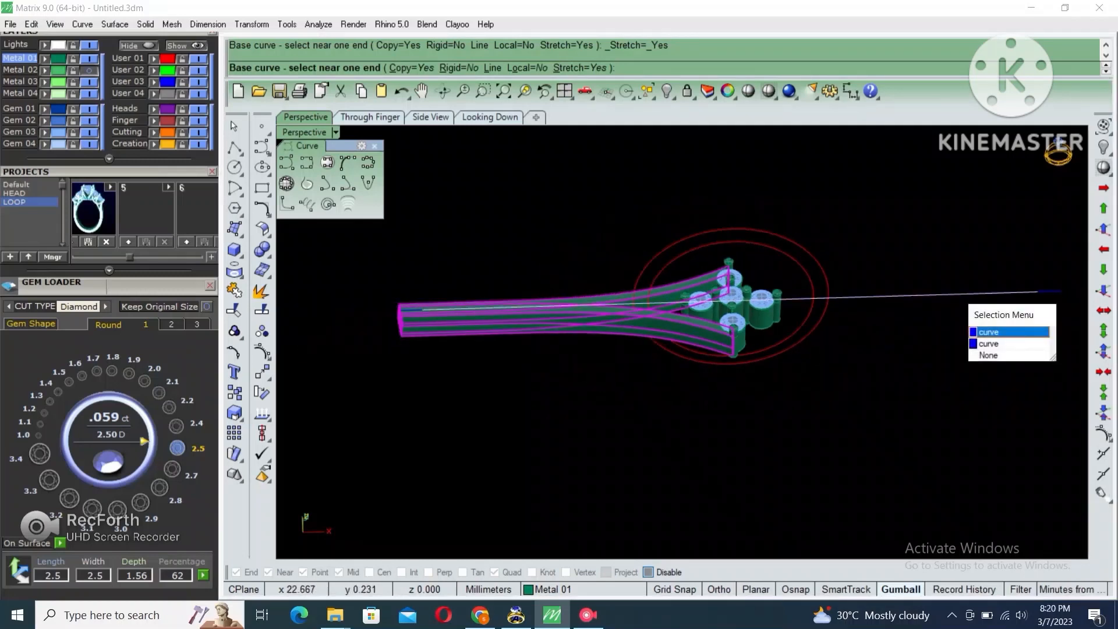
key("Escape")
key("Delete")
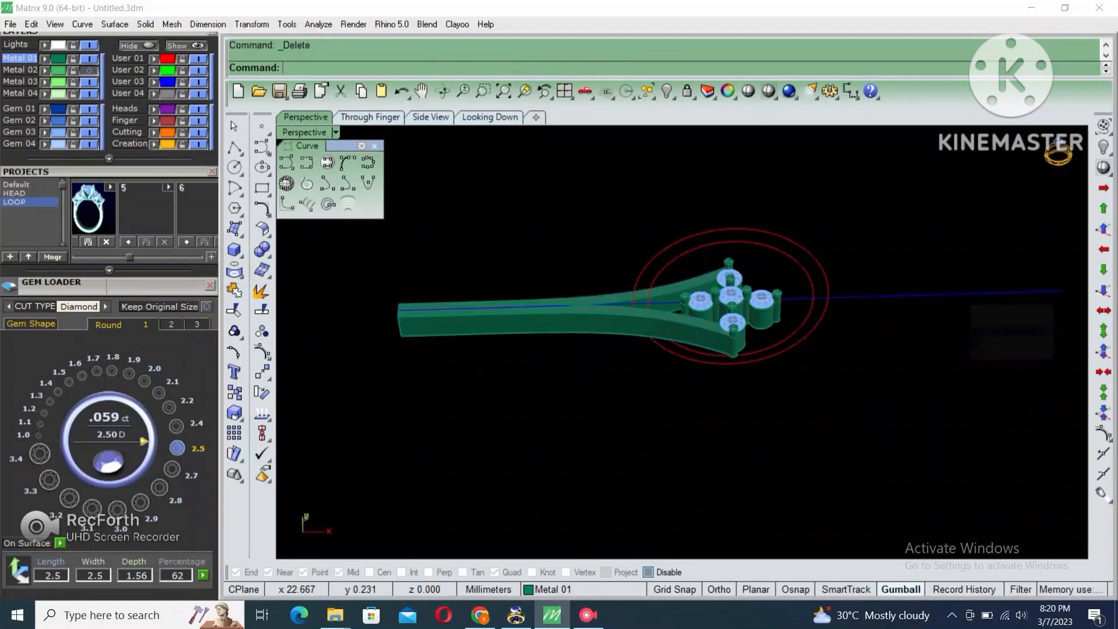
Flow both straight shank arms along the outer red ring circle, using the blue line as base curve and keeping the originals.
left_click(619, 319)
left_click(607, 314)
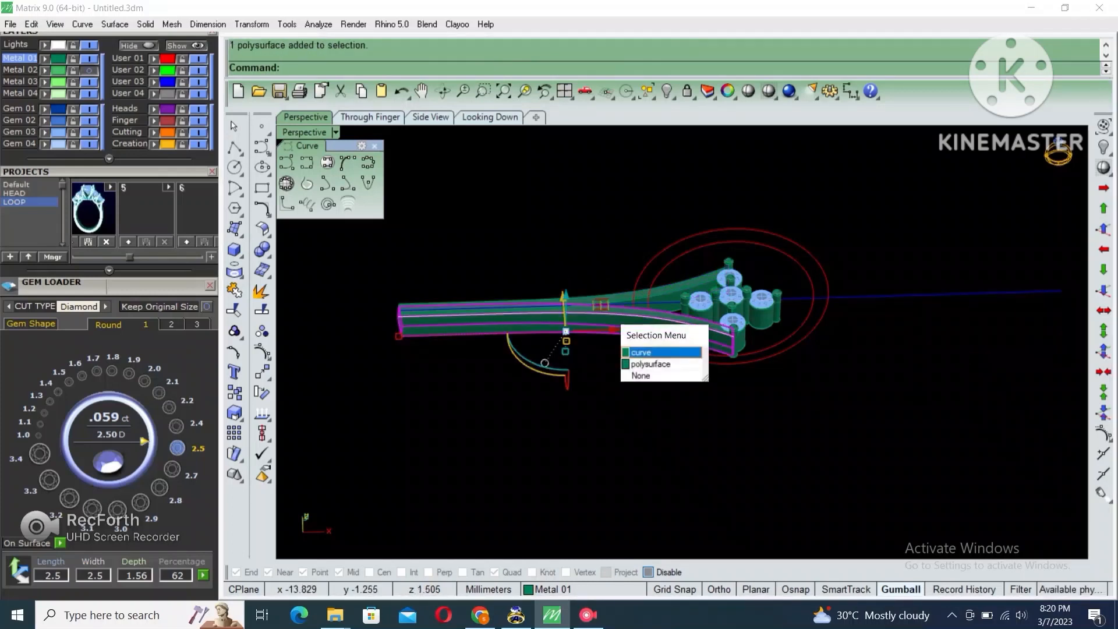
key("Escape")
scroll(668, 303, "up", 8)
left_click(673, 306)
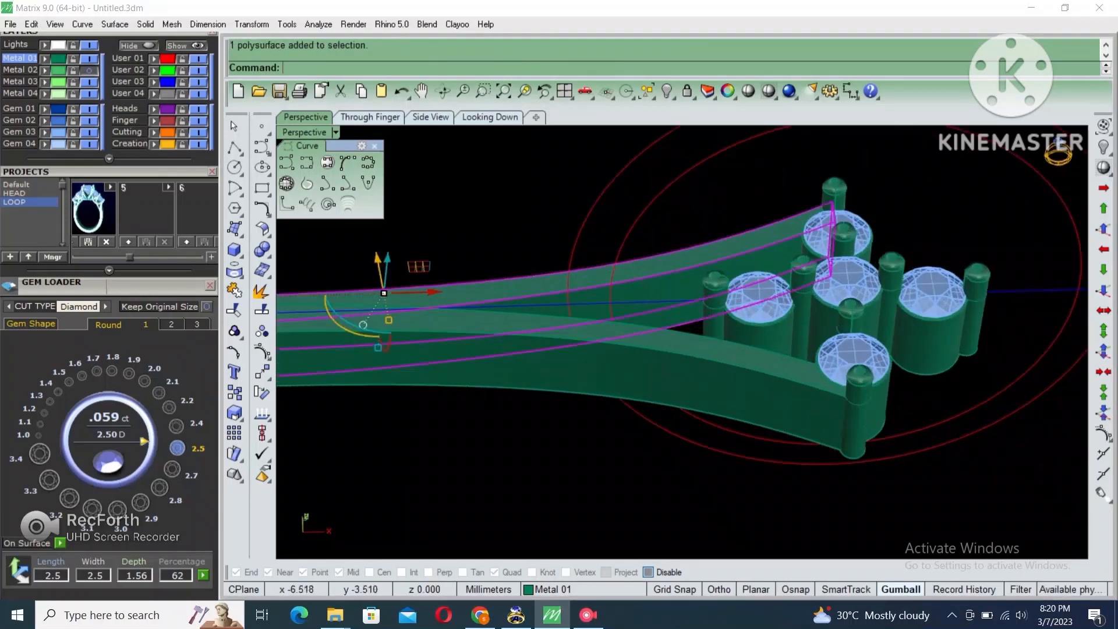
scroll(673, 305, "down", 4)
left_click(252, 24)
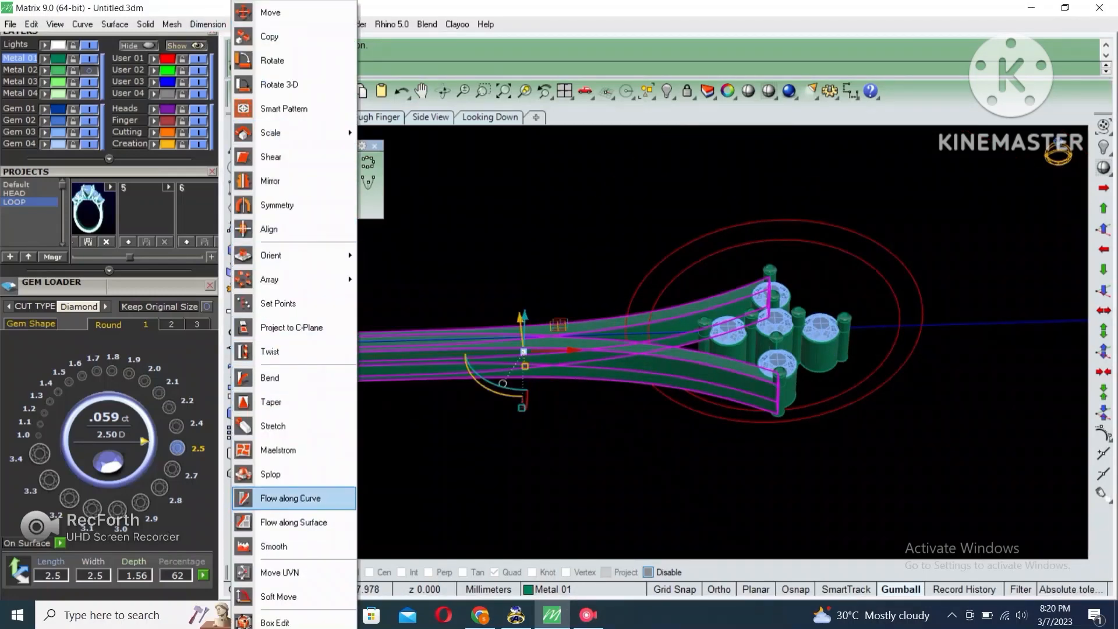
left_click(290, 498)
left_click(889, 327)
left_click(919, 289)
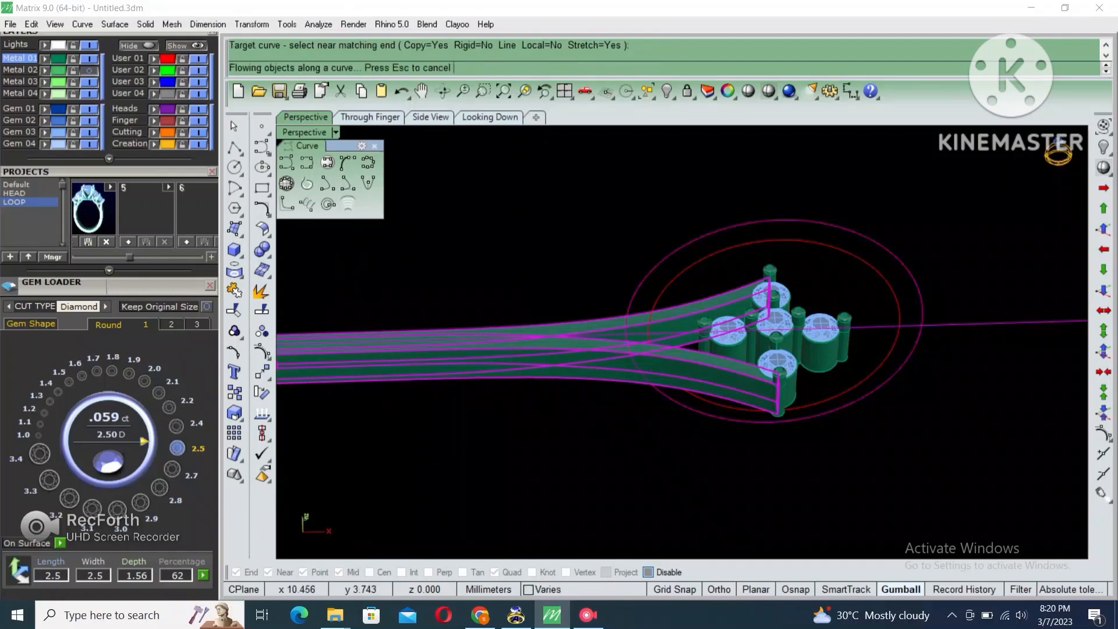
right_click_drag(805, 260, 772, 216)
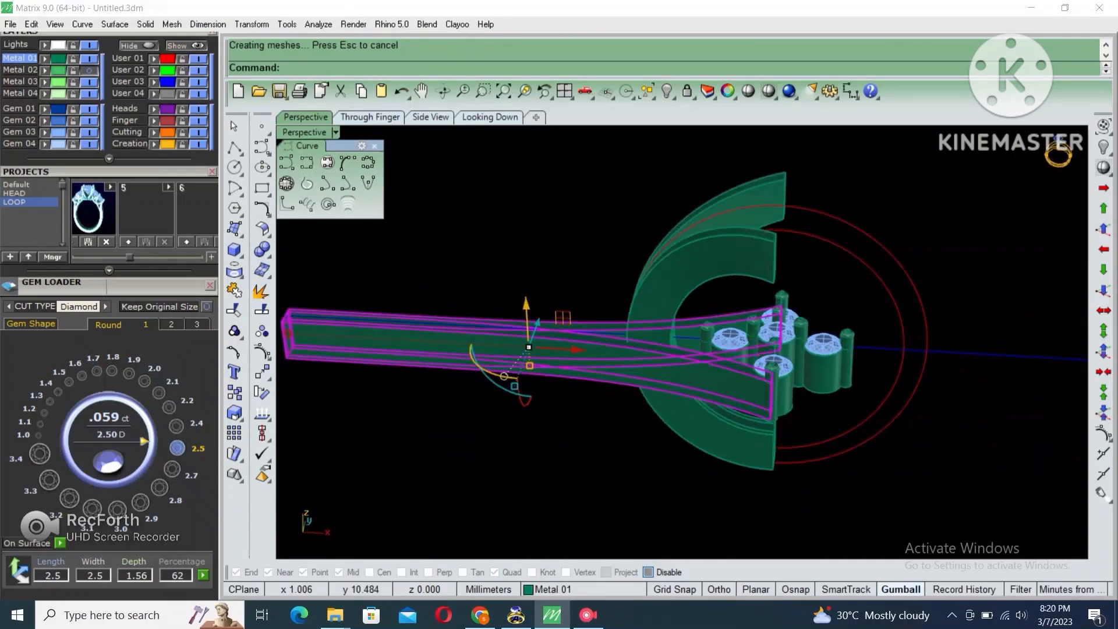
Extrude the inner red ring circle to both sides as a solid cylinder long enough to pass beyond the curved arms.
left_click(866, 260)
right_click_drag(865, 260, 743, 291)
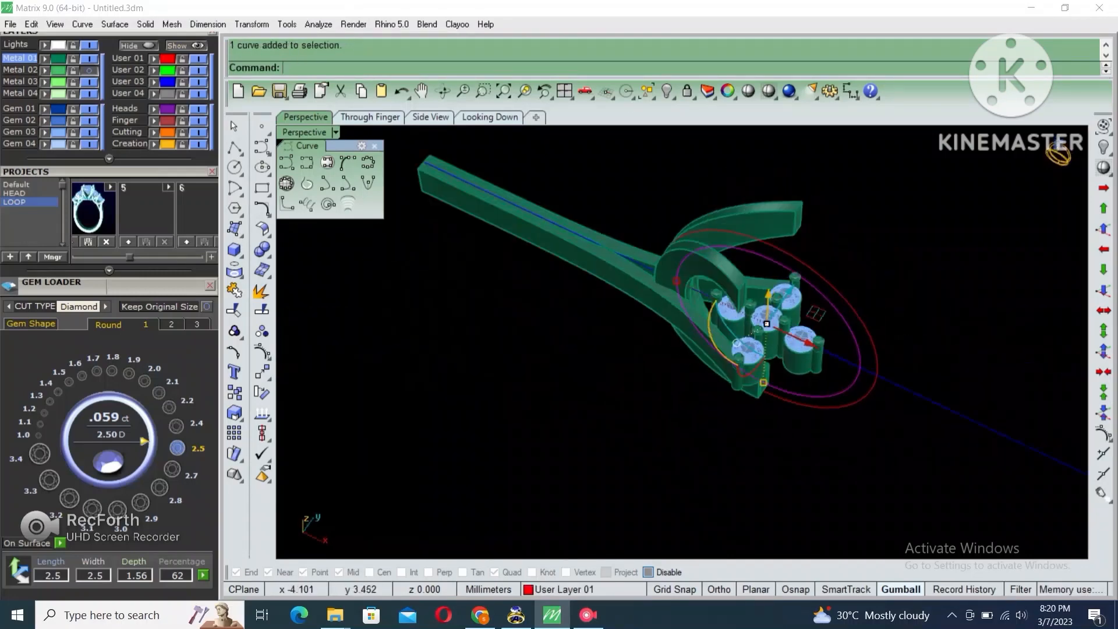
left_click(236, 251)
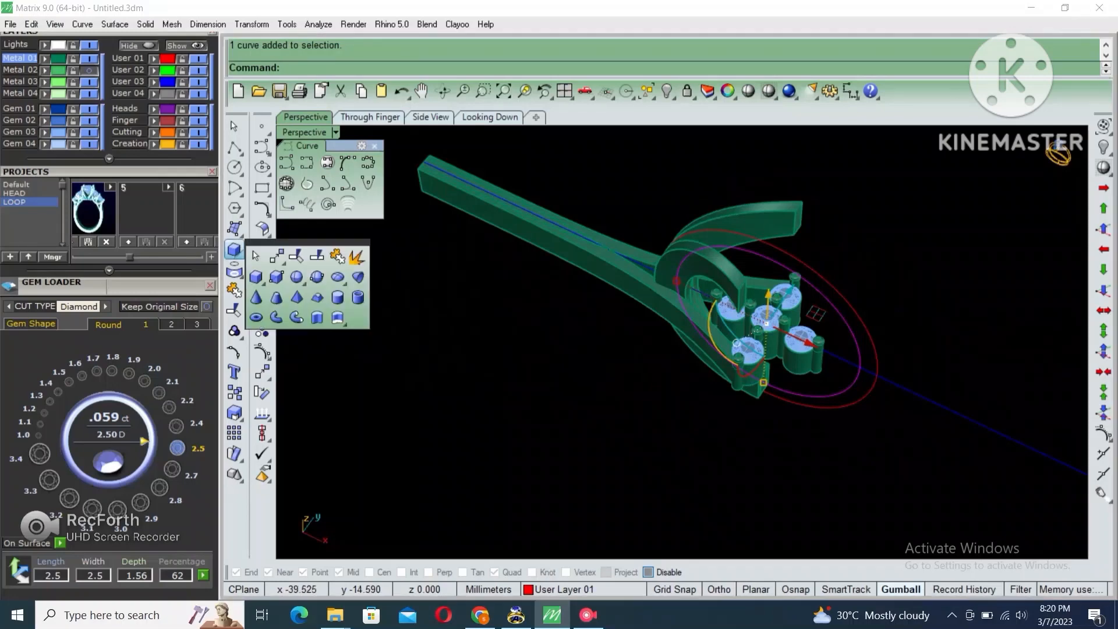
left_click(317, 317)
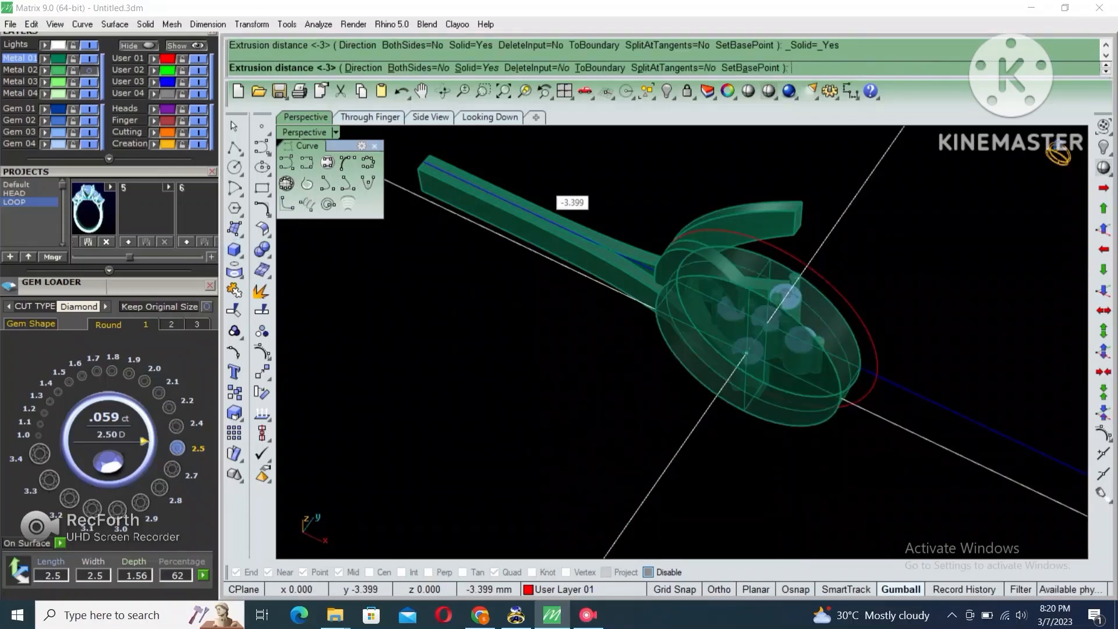
left_click(505, 289)
right_click_drag(588, 286, 676, 274)
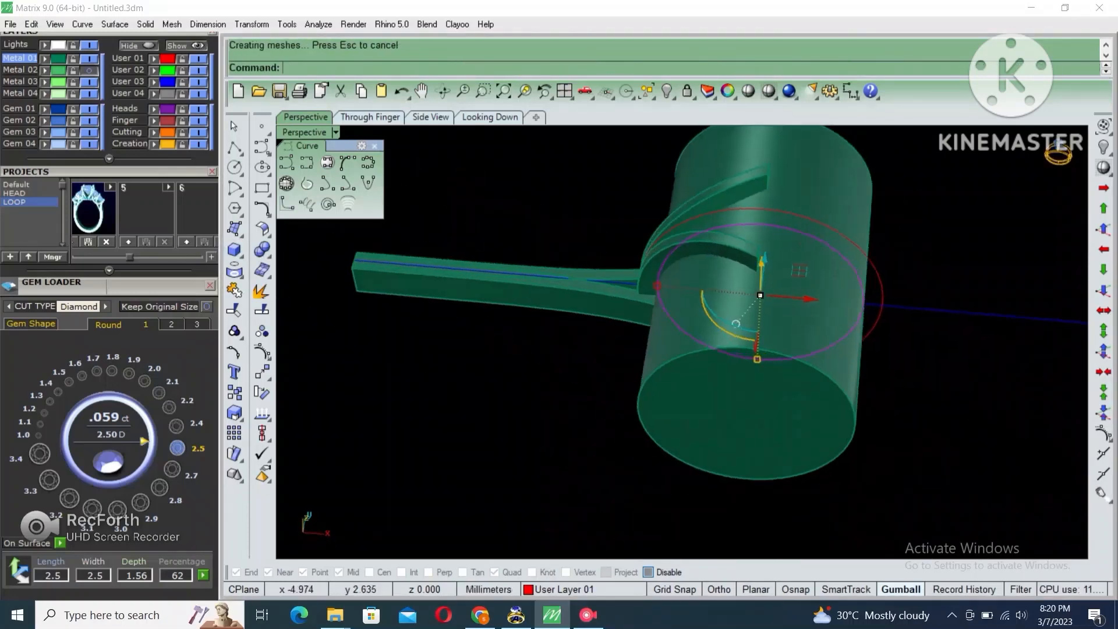
Subtract the finger-hole cylinder from both curved shank arms with a Boolean difference.
left_click(712, 320)
left_click(714, 204, "shift")
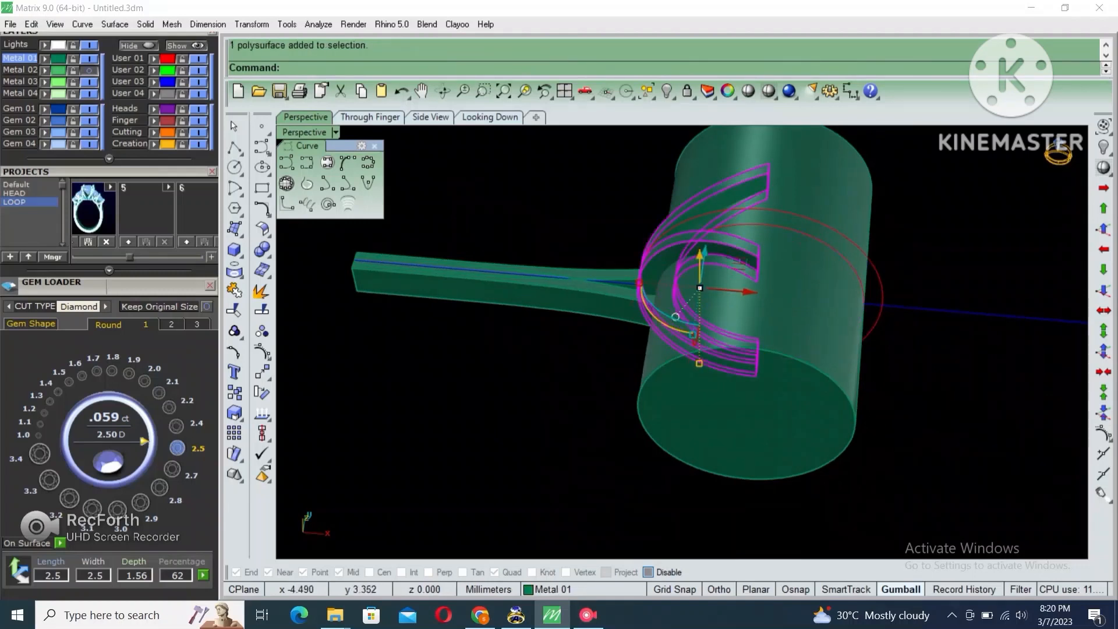
left_click(267, 255)
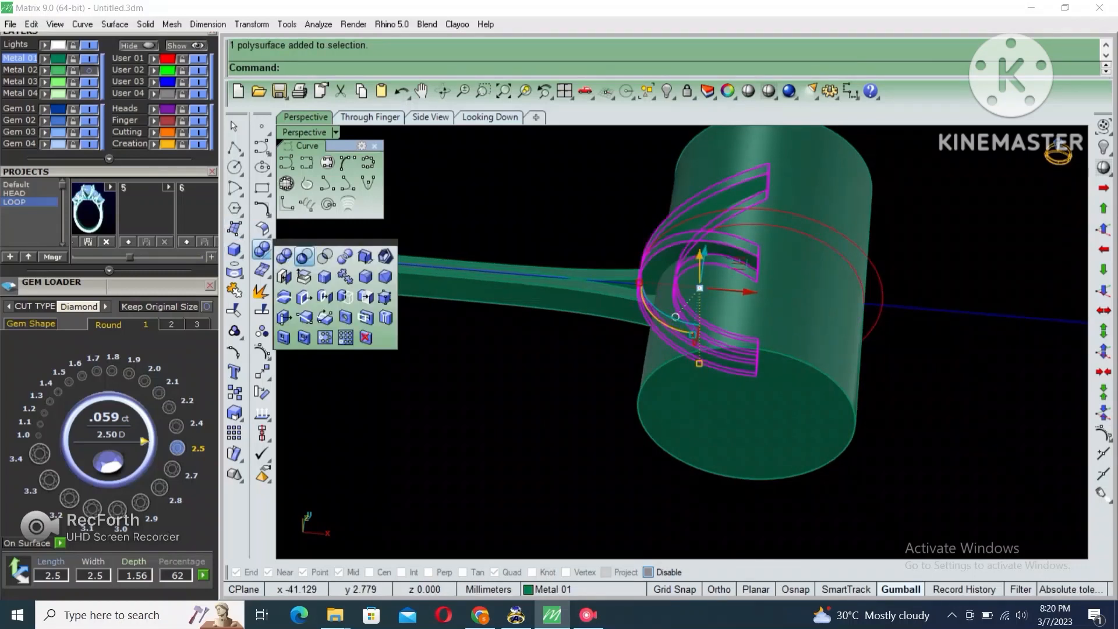
left_click(307, 257)
left_click(838, 353)
key("Return")
right_click_drag(759, 359, 736, 336)
Mirror the two curved shank arms across the vertical plane through the origin to complete the ring band.
left_click(676, 241)
left_click(670, 215, "shift")
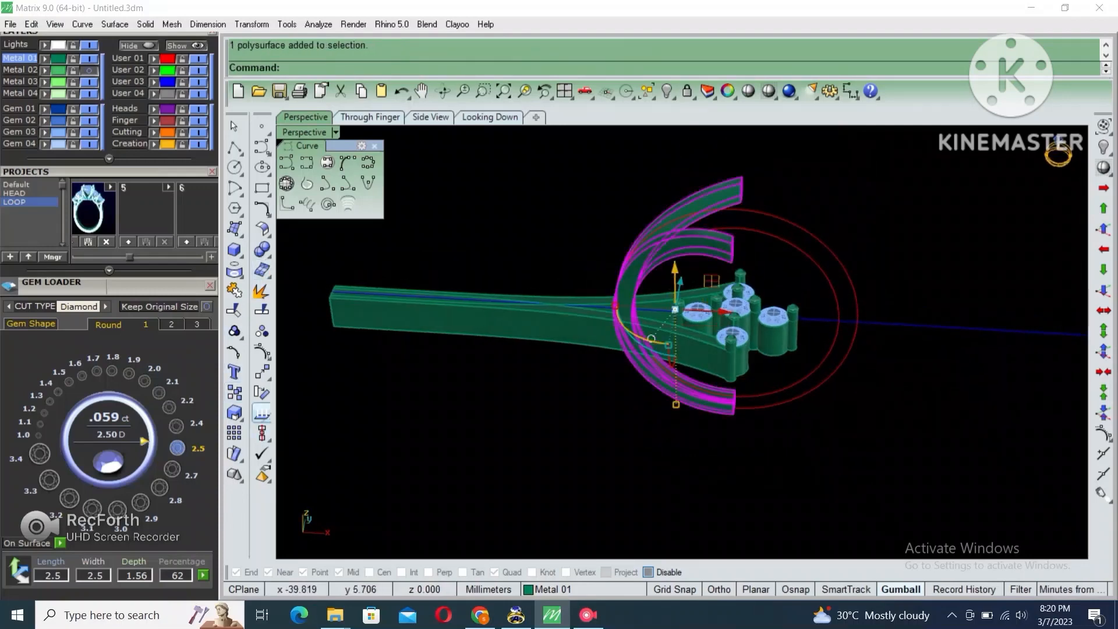
left_click(252, 24)
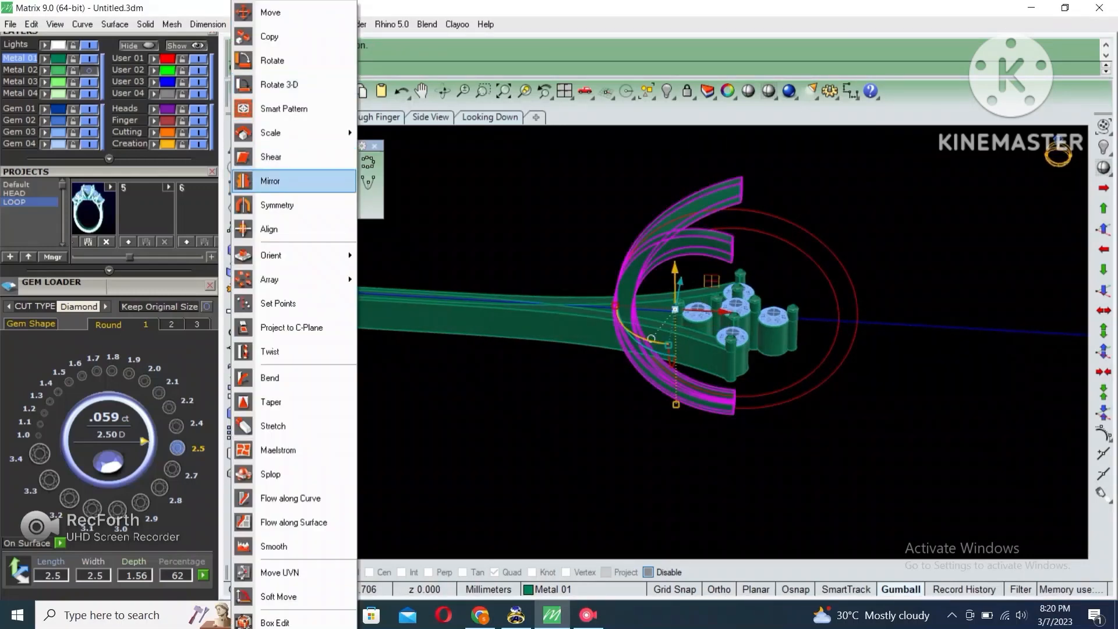
left_click(265, 180)
type("0")
key("Return")
type("0")
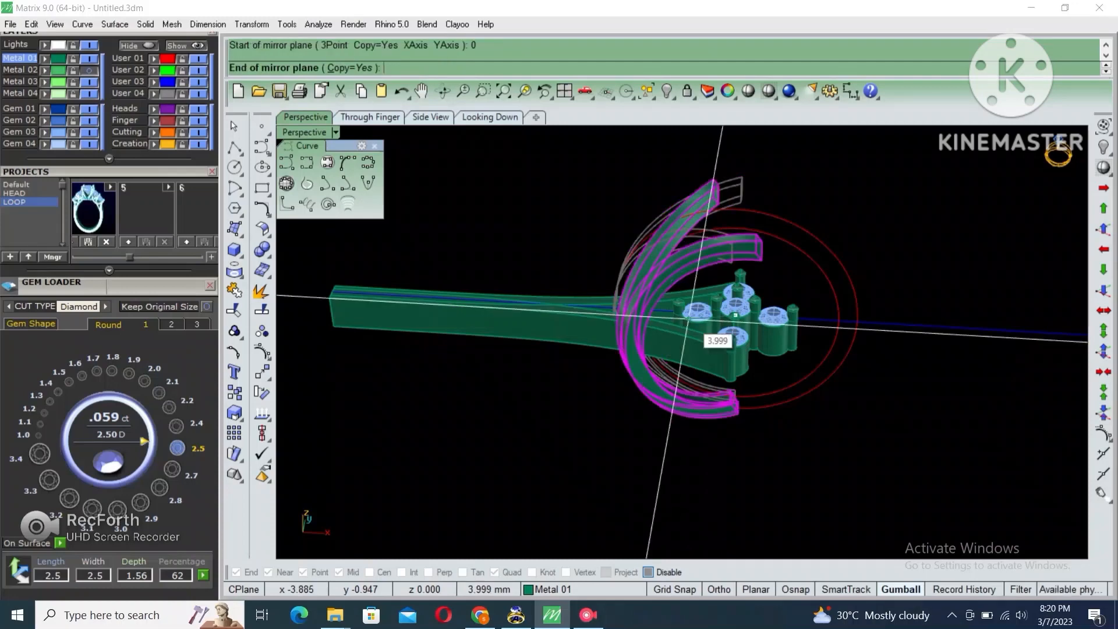
left_click(749, 235, "shift")
Group the curved shank arms together with their mirrored copies.
left_click(748, 247, "shift")
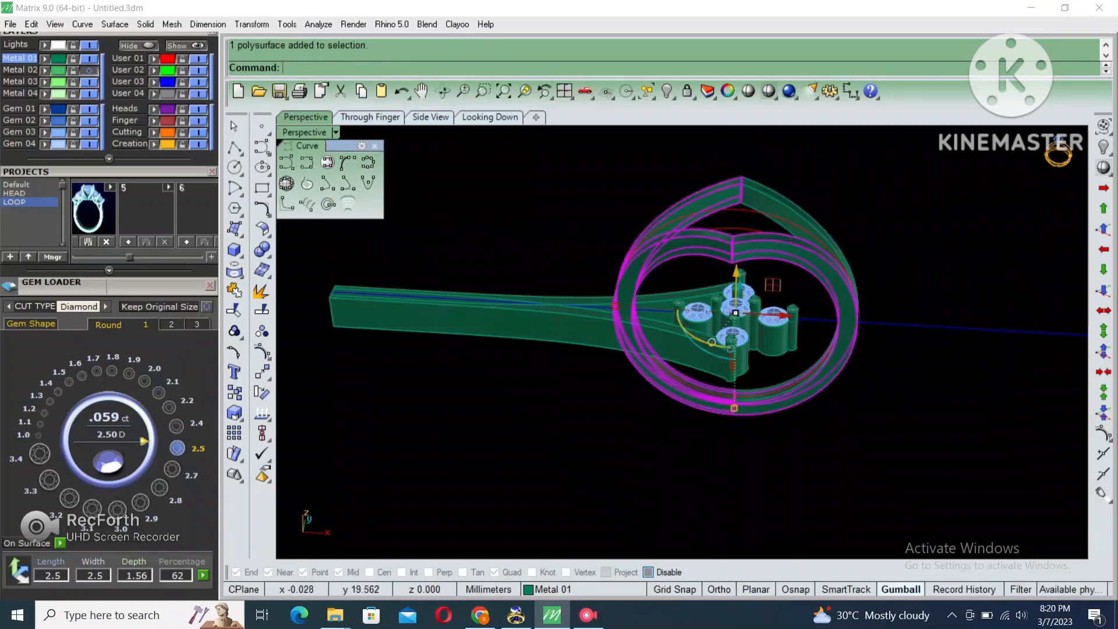
right_click_drag(716, 245, 711, 306)
left_click(747, 410)
right_click_drag(747, 410, 744, 425)
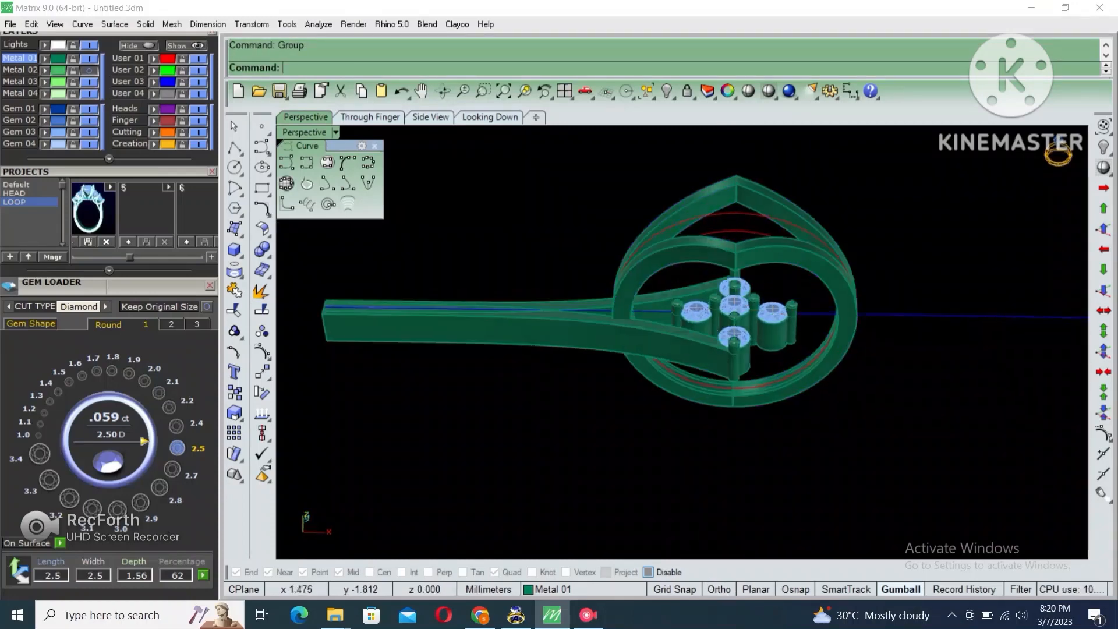
Move the five-stone head straight up so that it sits on top of the ring band.
left_click(738, 336)
right_click_drag(738, 336, 720, 271)
scroll(721, 271, "up", 2)
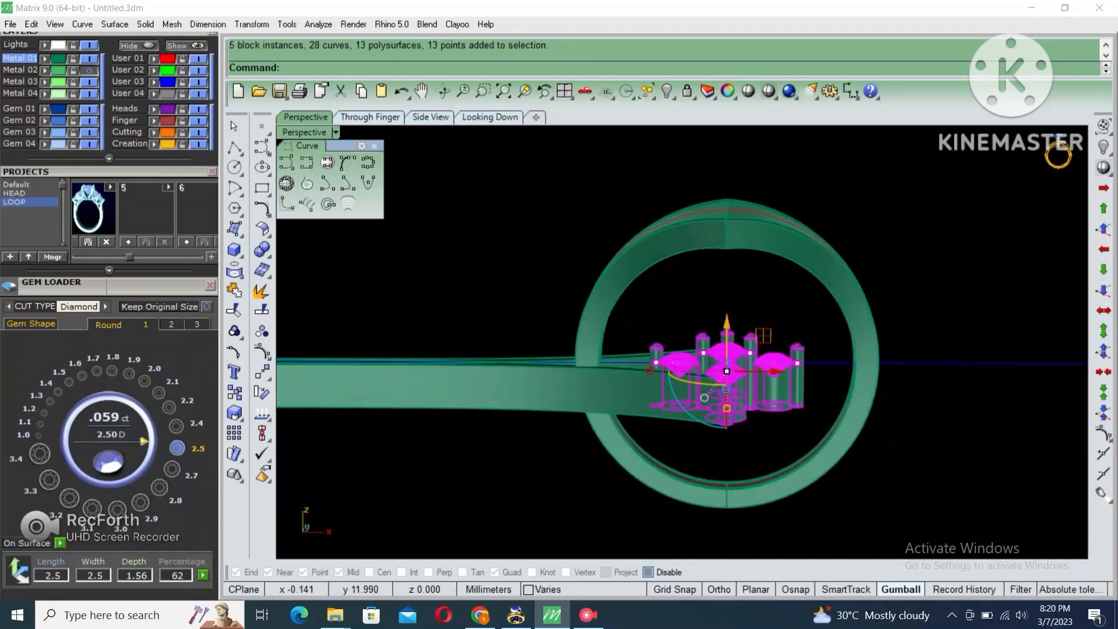
left_click_drag(726, 329, 727, 180)
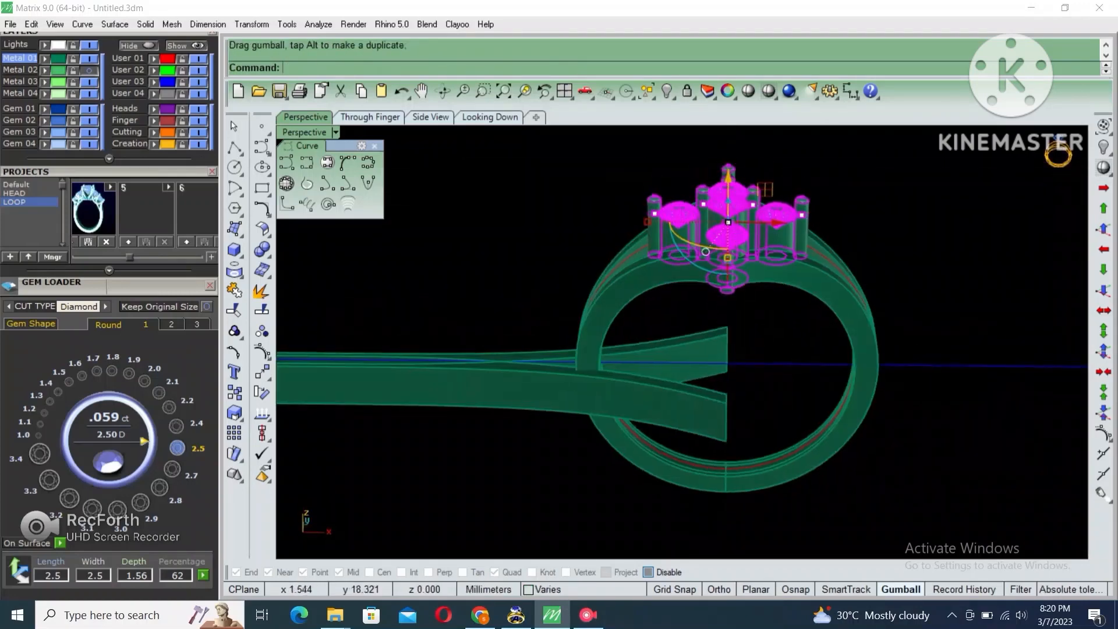
Delete the original straight shank arms and the blue base line.
left_click(750, 314)
right_click_drag(750, 314, 725, 309)
scroll(725, 309, "down", 3)
left_click_drag(341, 287, 1093, 477)
key("Delete")
Ungroup the five-stone head so that its settings and prongs can be selected separately.
right_click_drag(786, 256, 693, 385)
scroll(791, 310, "up", 4)
scroll(693, 303, "up", 4)
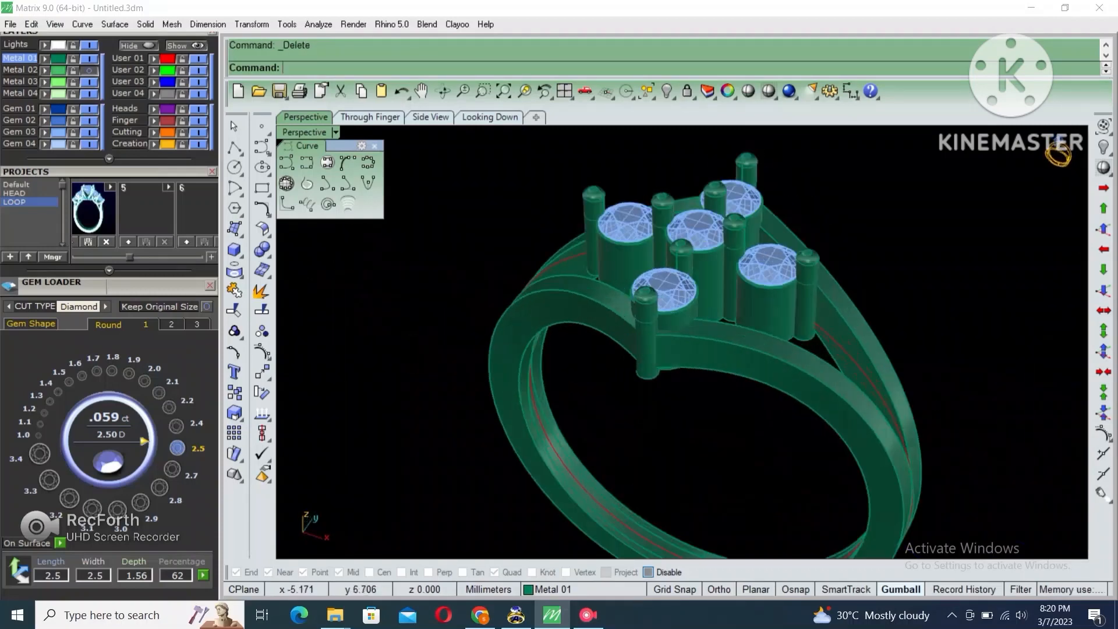
left_click(675, 293)
mouse_move(679, 294)
right_mouse_down("shift")
mouse_move(689, 265)
mouse_move(694, 317)
mouse_move(679, 280)
right_mouse_up("shift")
type("g")
key("Return")
key("Escape")
Delete the front and both side stone settings with their outer prongs, keeping the centre and rear settings.
left_click(764, 306)
key("Delete")
left_click(649, 329)
key("Delete")
left_click(634, 233)
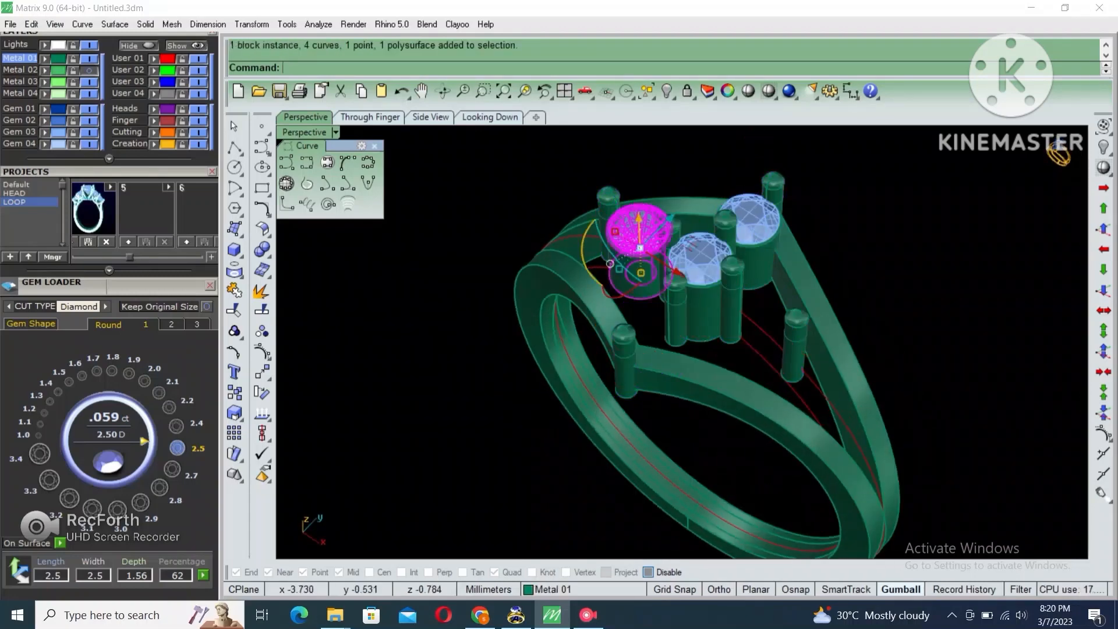
key("Delete")
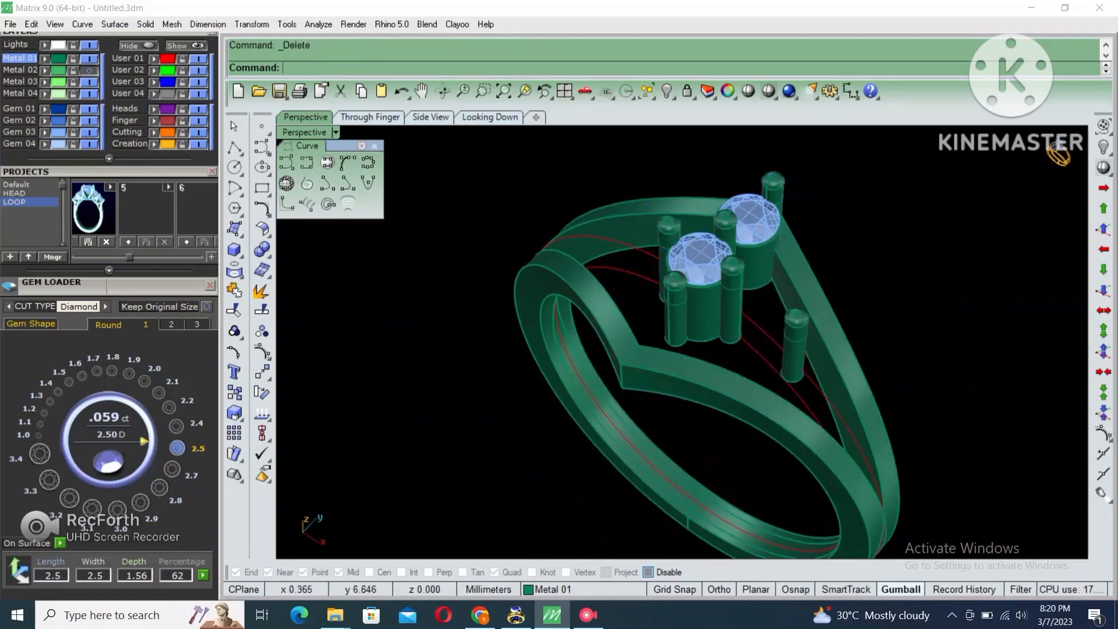
left_click(794, 351)
key("Delete")
Select the rear stone setting with its prong and show the ring in a shaded Side View.
right_click_drag(774, 361, 676, 309)
scroll(675, 309, "up", 2)
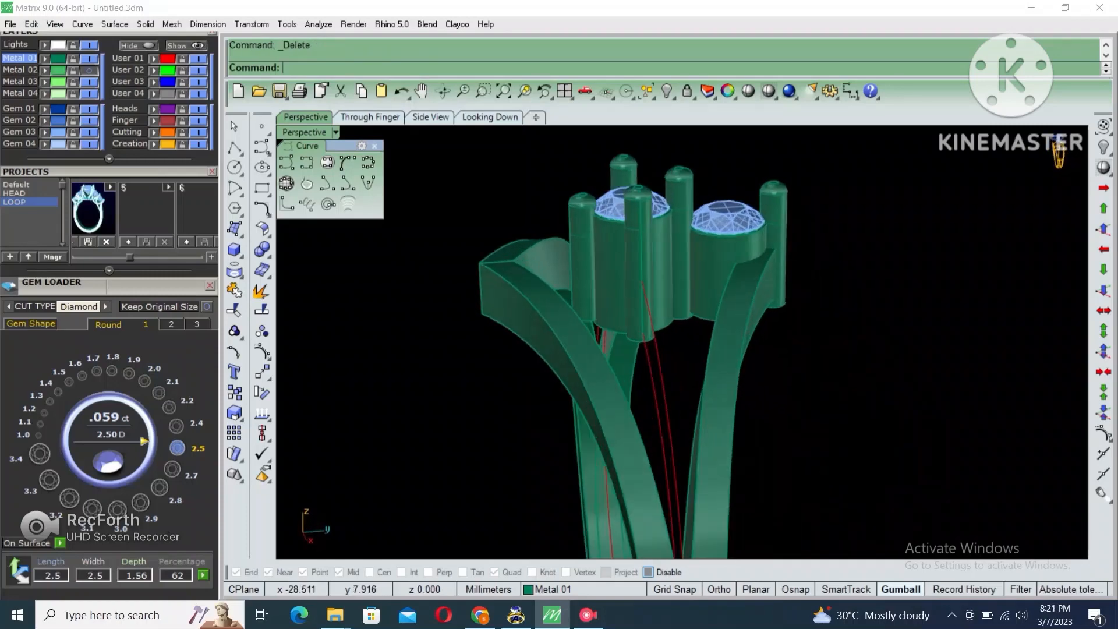
left_click(719, 267)
double_click(304, 132)
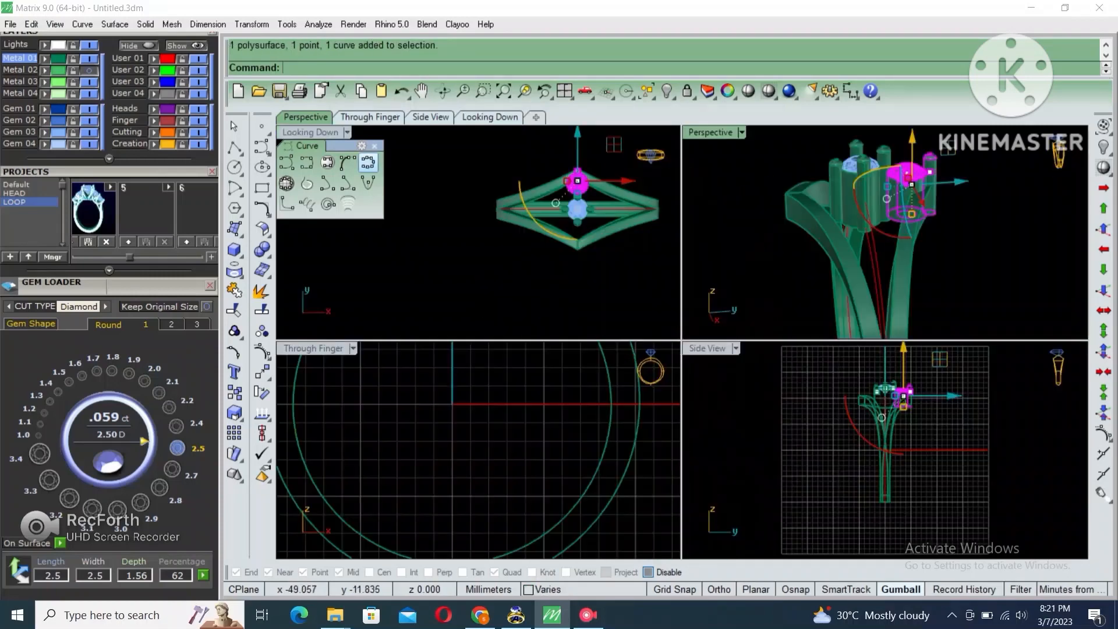
double_click(708, 348)
left_click(768, 91)
scroll(727, 214, "up", 10)
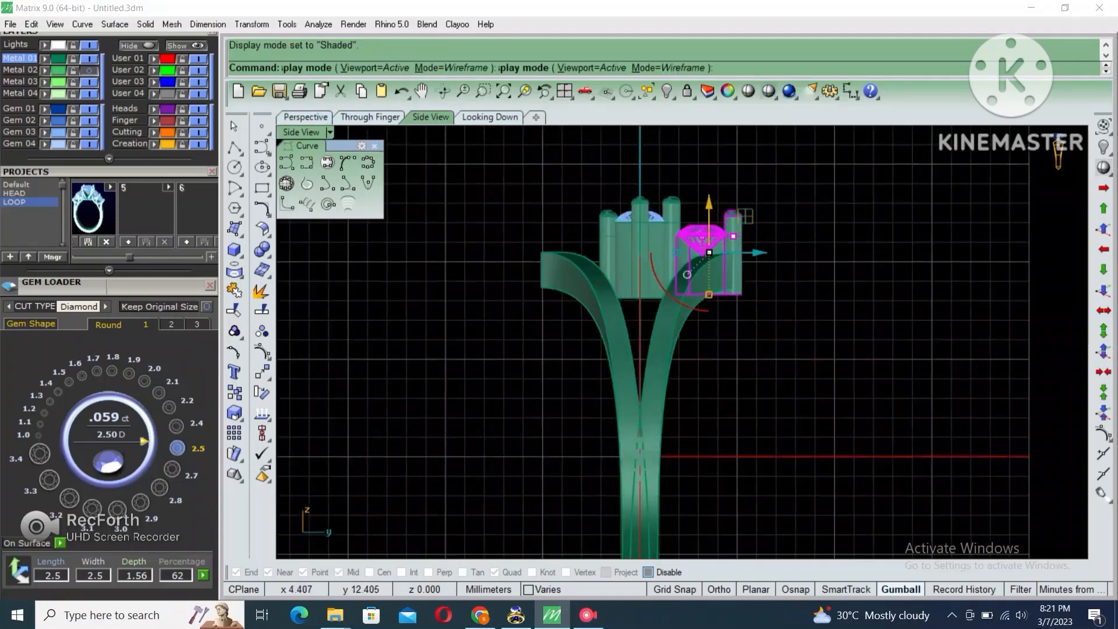
Rotate the rear stone setting and its prong slightly outward about the stone's inner girdle edge.
right_click_drag(697, 238, 694, 211)
scroll(693, 207, "up", 6)
right_click(670, 208)
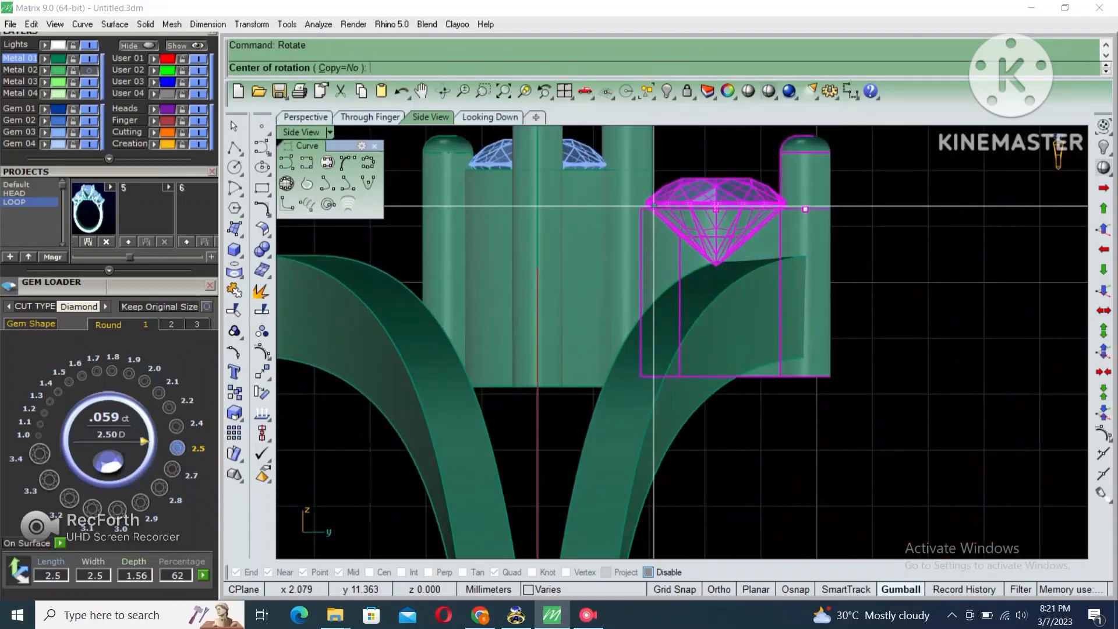
left_click(654, 206)
left_click(880, 205)
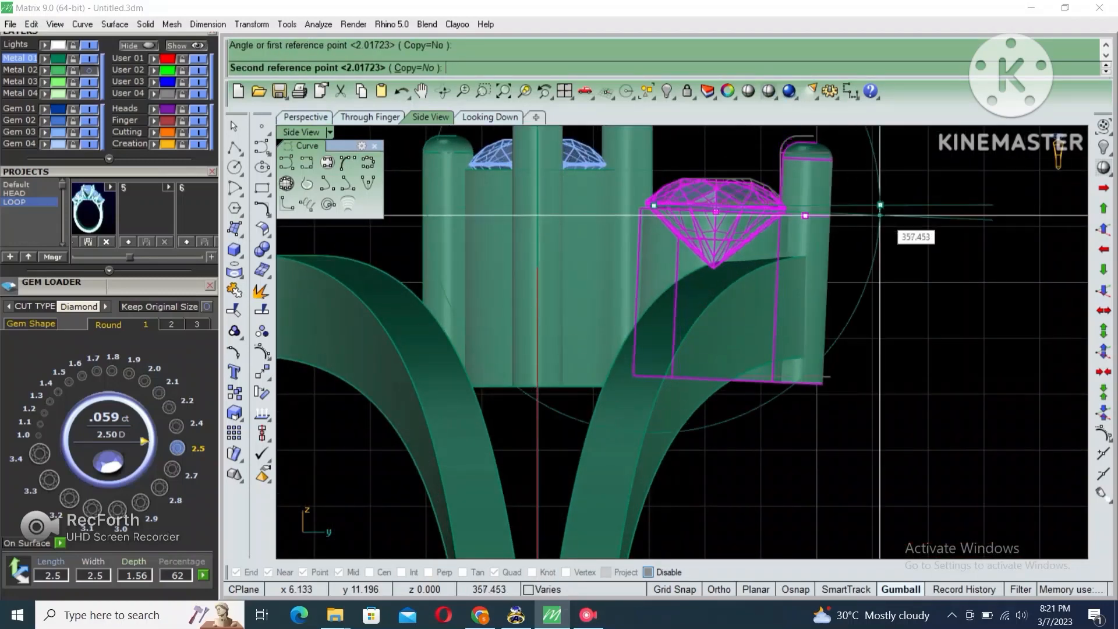
left_click(880, 223)
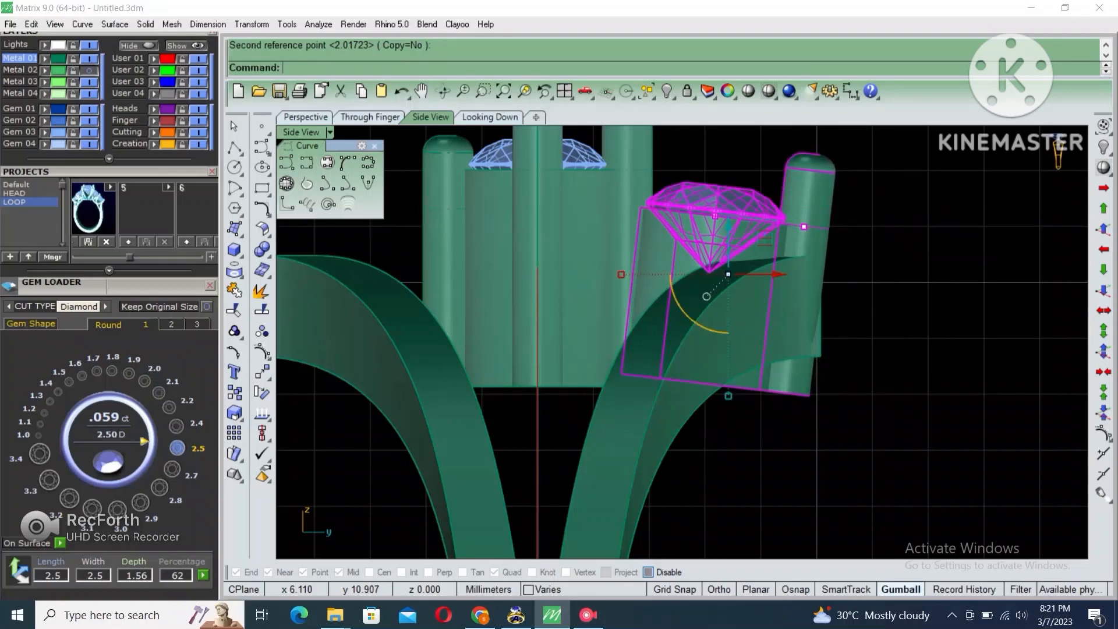
scroll(799, 237, "down", 5)
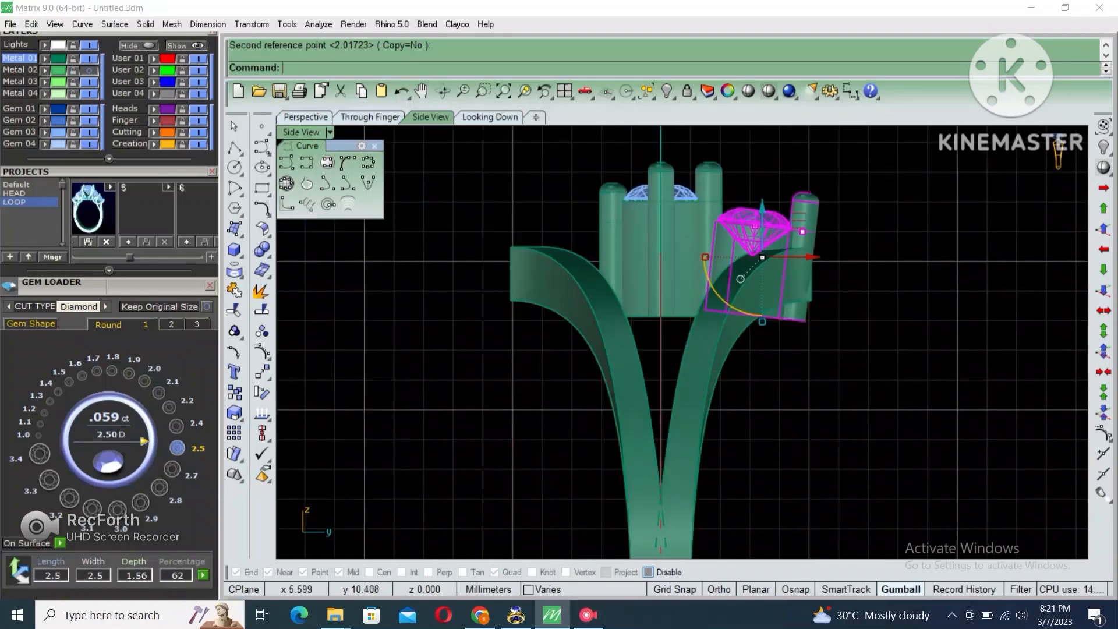
Polar-array the tilted rear stone setting and its prong around the origin in the Looking Down view, with 4 items over 360 degrees.
left_click(490, 117)
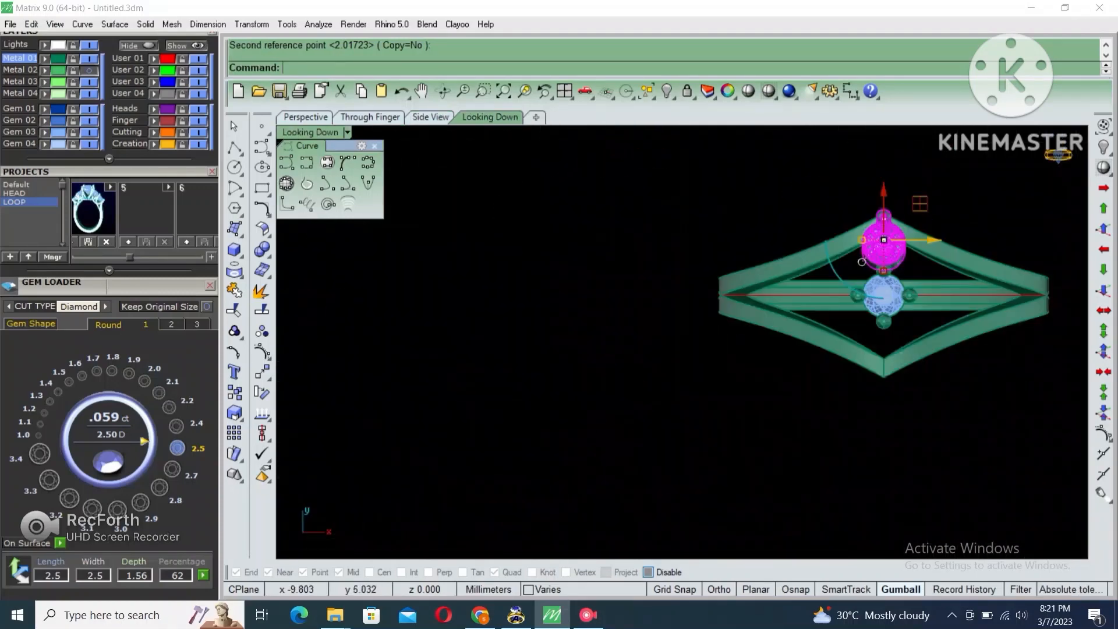
scroll(861, 227, "up", 4)
right_click_drag(932, 252, 849, 252)
scroll(850, 253, "up", 6)
scroll(838, 257, "up", 2)
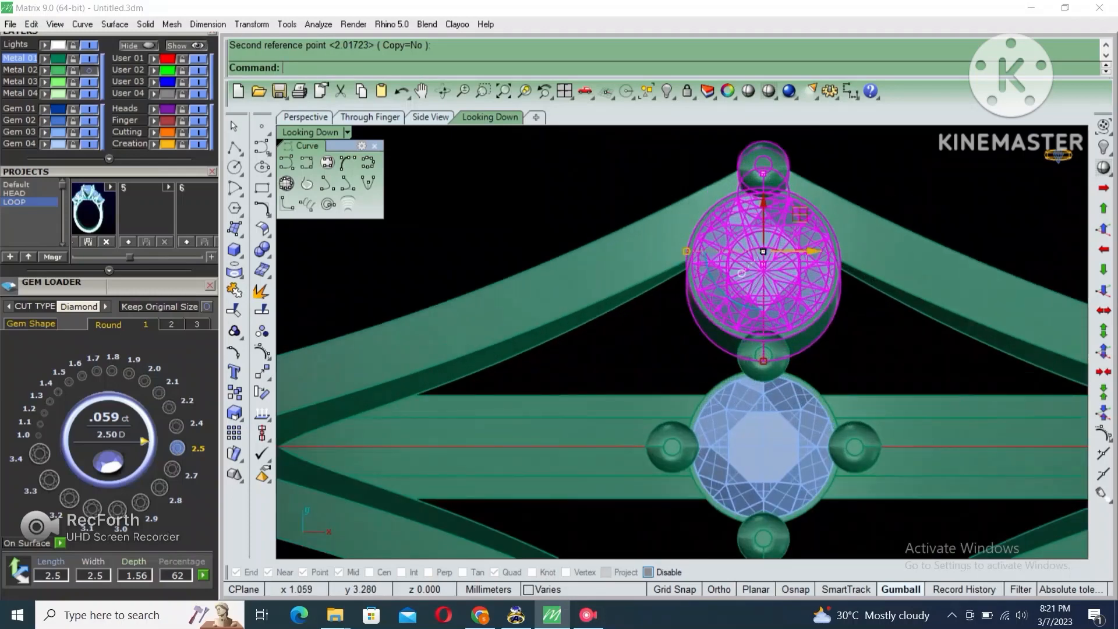
scroll(780, 234, "down", 6)
type("ArrayPolar")
key("Return")
type("0")
key("Return")
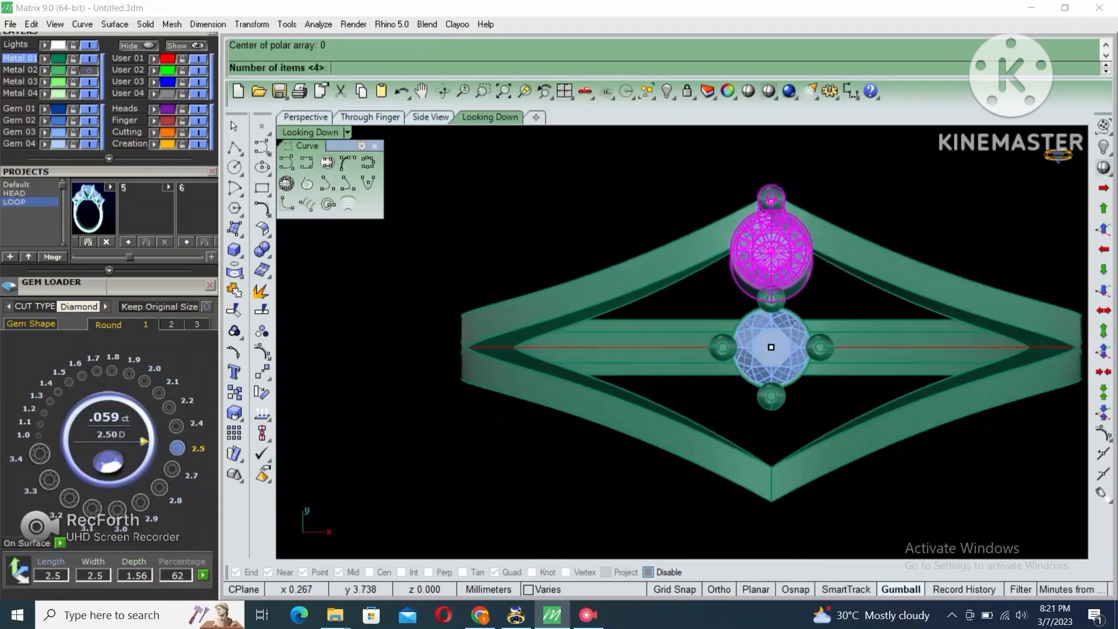
key("Return")
key("Return")
key("Return")
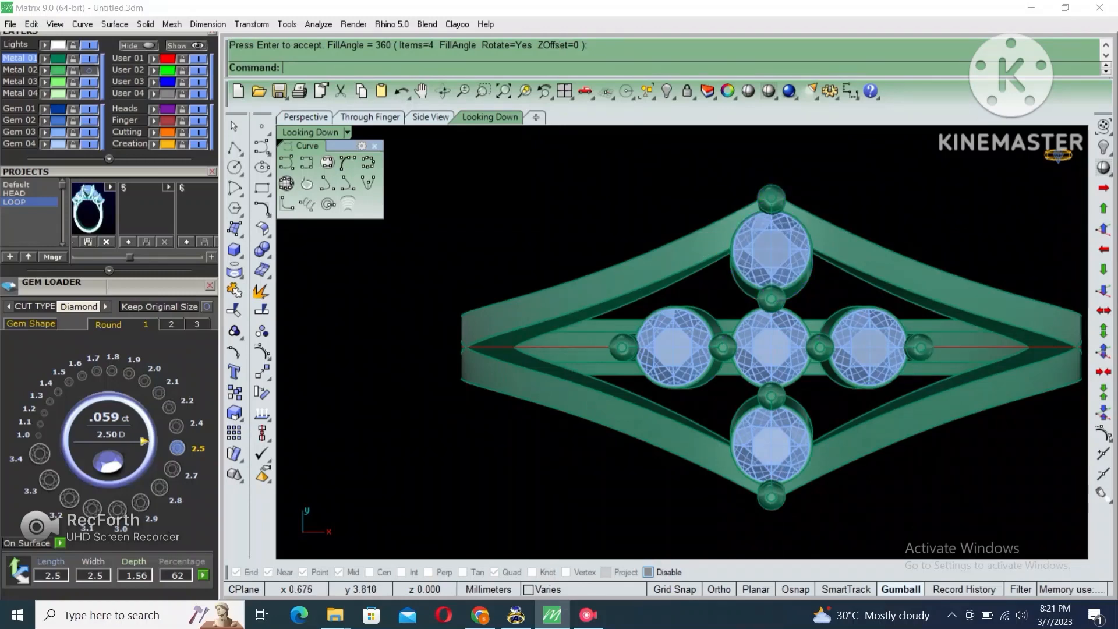
Select the complete five-stone head in an enlarged Perspective view and group its settings, stones and prongs.
scroll(747, 227, "down", 5)
double_click(310, 132)
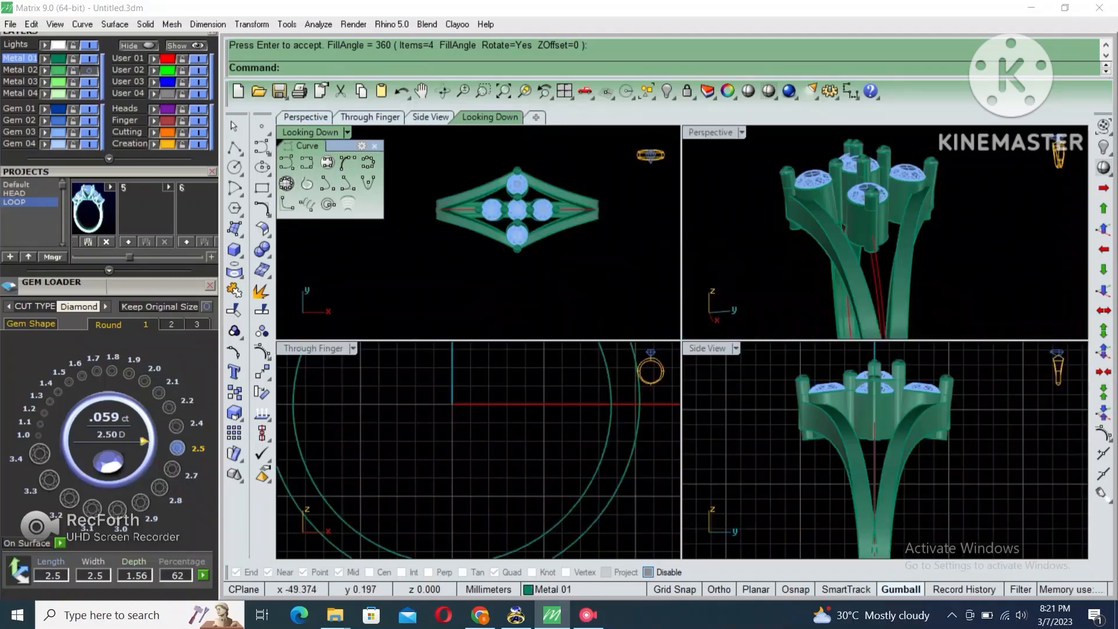
double_click(711, 132)
scroll(867, 186, "down", 3)
right_click_drag(687, 228, 779, 262)
scroll(810, 203, "down", 4)
left_click_drag(628, 177, 862, 349)
right_click_drag(860, 348, 810, 344)
key("Escape")
Extrude the circular finger curve inside the shank into a solid cylinder, about 14.8 mm to both sides.
scroll(809, 291, "up", 6)
right_click_drag(809, 291, 853, 195)
left_click(786, 252)
left_click(794, 253)
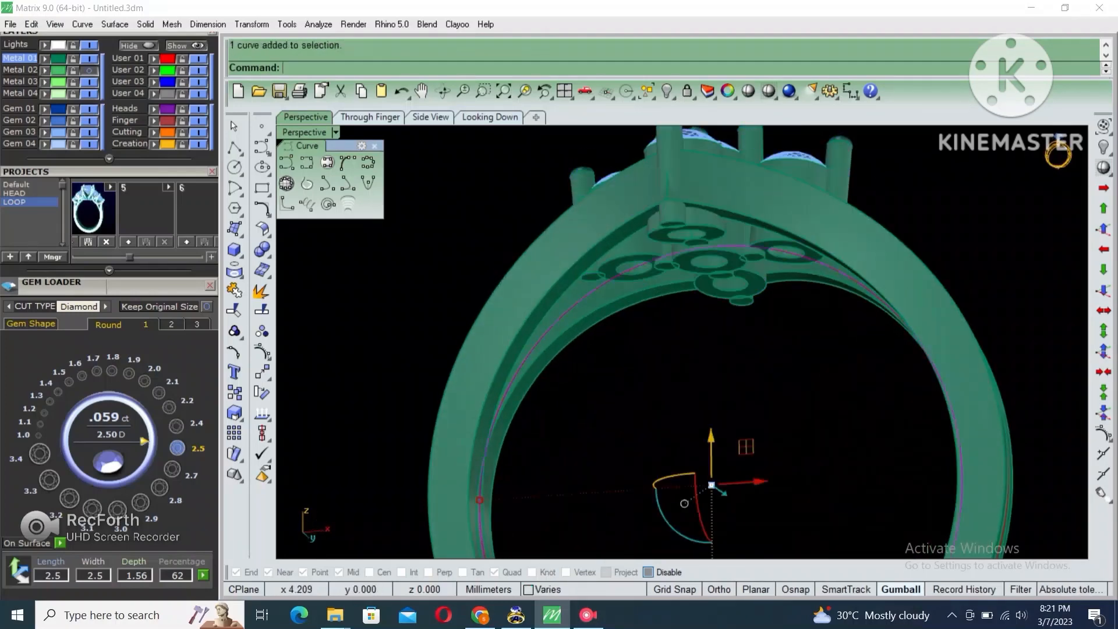
scroll(792, 252, "down", 4)
right_click_drag(792, 252, 705, 334)
type("e")
key("Return")
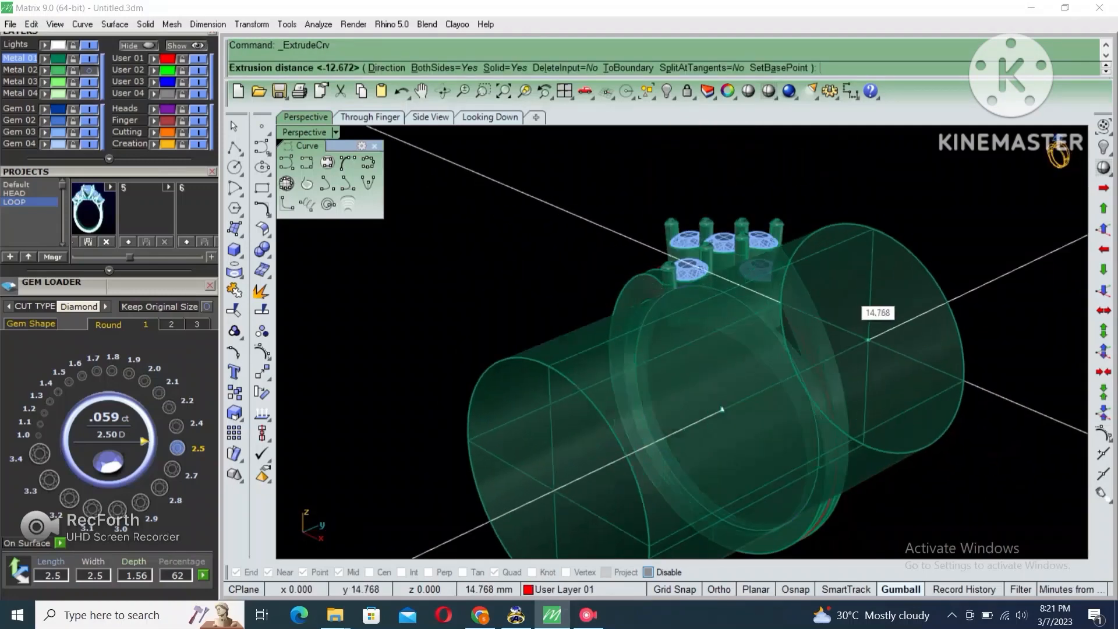
left_click(868, 308)
right_click_drag(719, 242, 782, 288)
key("Escape")
Subtract the finger cylinder from the five-stone head with a Boolean difference.
left_click(769, 317)
type("b")
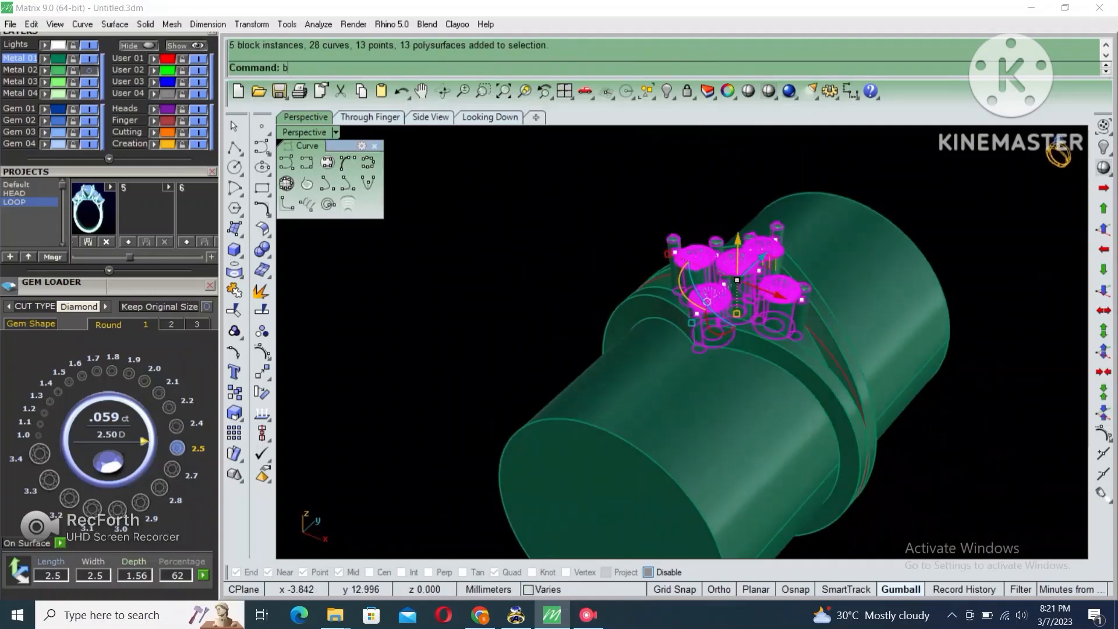
left_click(864, 291)
key("Return")
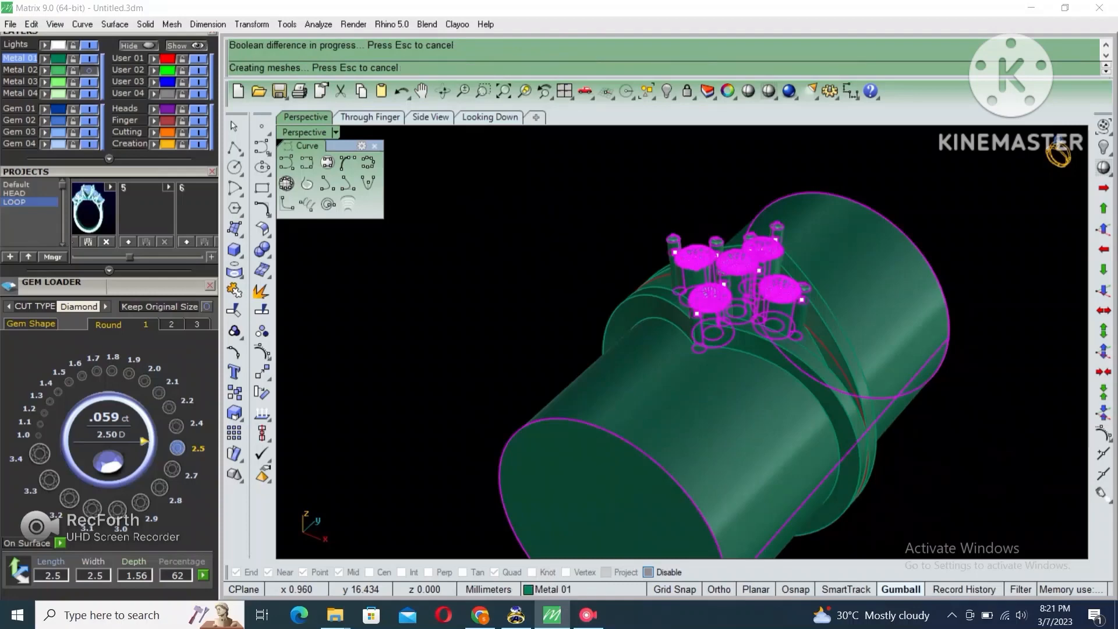
Fillet the long edges of the split shank with a 0.3 mm radius.
right_click_drag(719, 327, 748, 257)
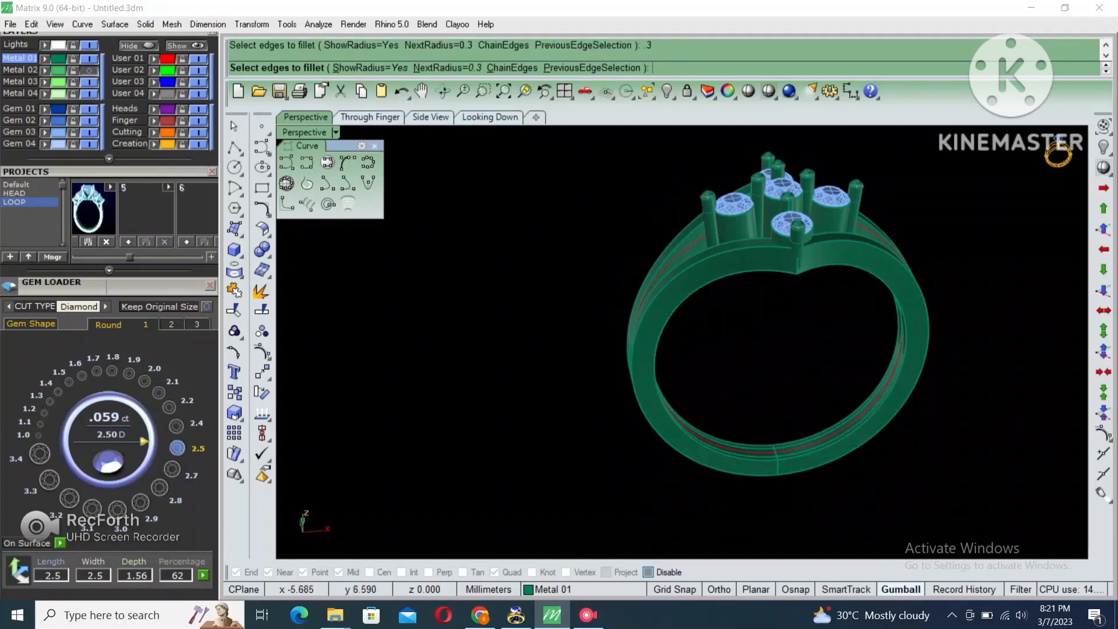
right_click_drag(748, 256, 743, 230)
left_click_drag(681, 326, 615, 363)
key("Return")
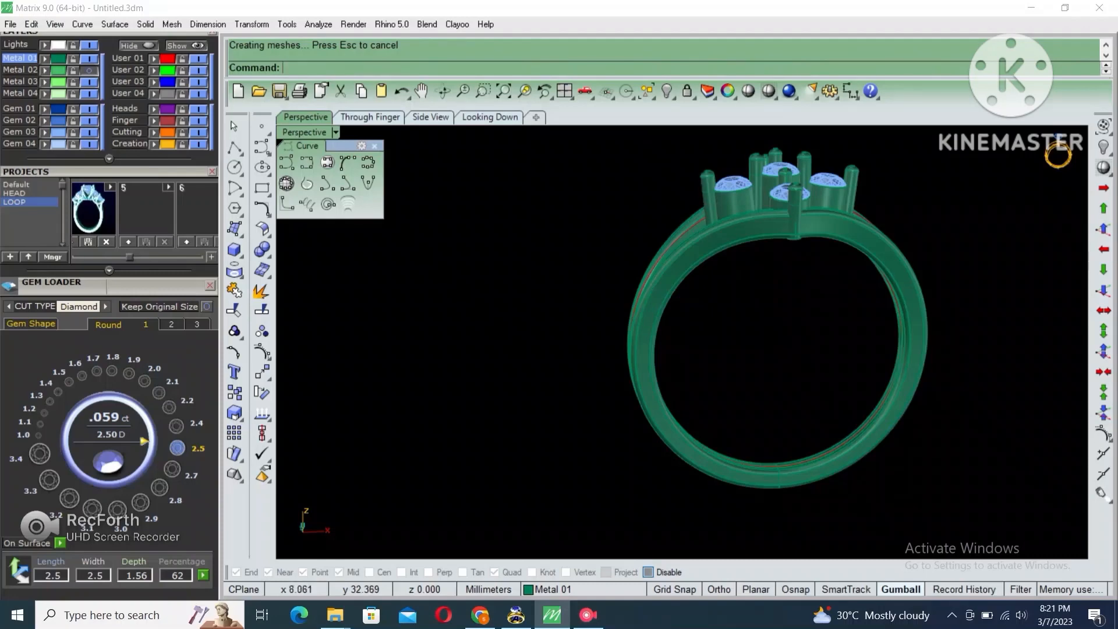
scroll(795, 241, "up", 6)
right_click_drag(795, 242, 799, 308)
key("Return")
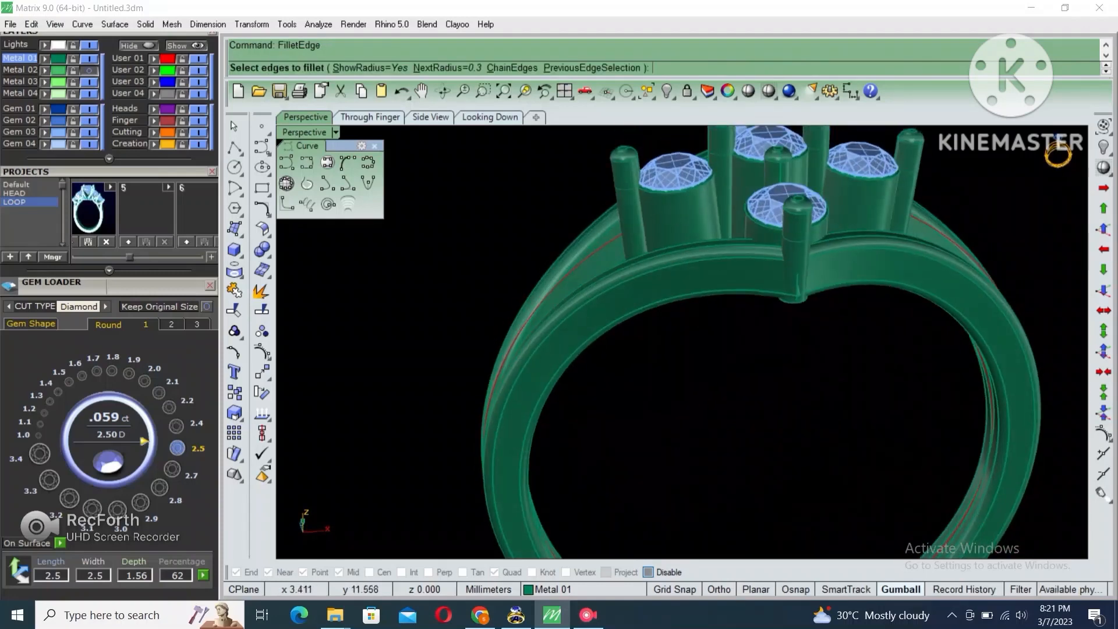
left_click(799, 299)
key("Escape")
scroll(802, 304, "up", 9)
key("Escape")
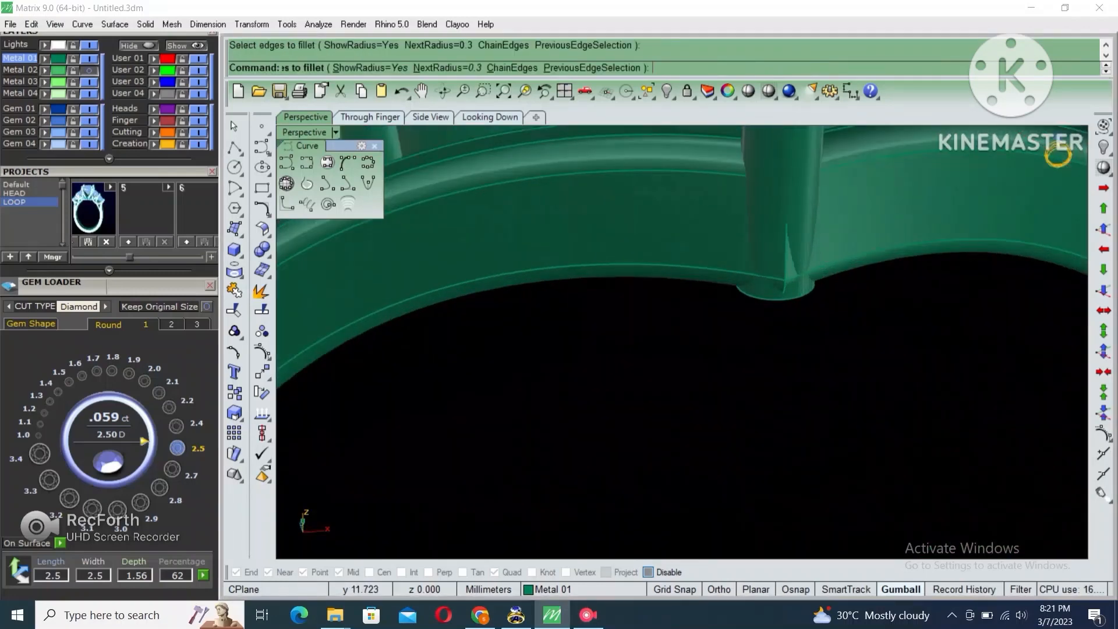
key("Escape")
Fillet the lower end edge of the front outer prong with a 0.3 mm radius.
key("ctrl+a")
key("Return")
left_click(777, 299)
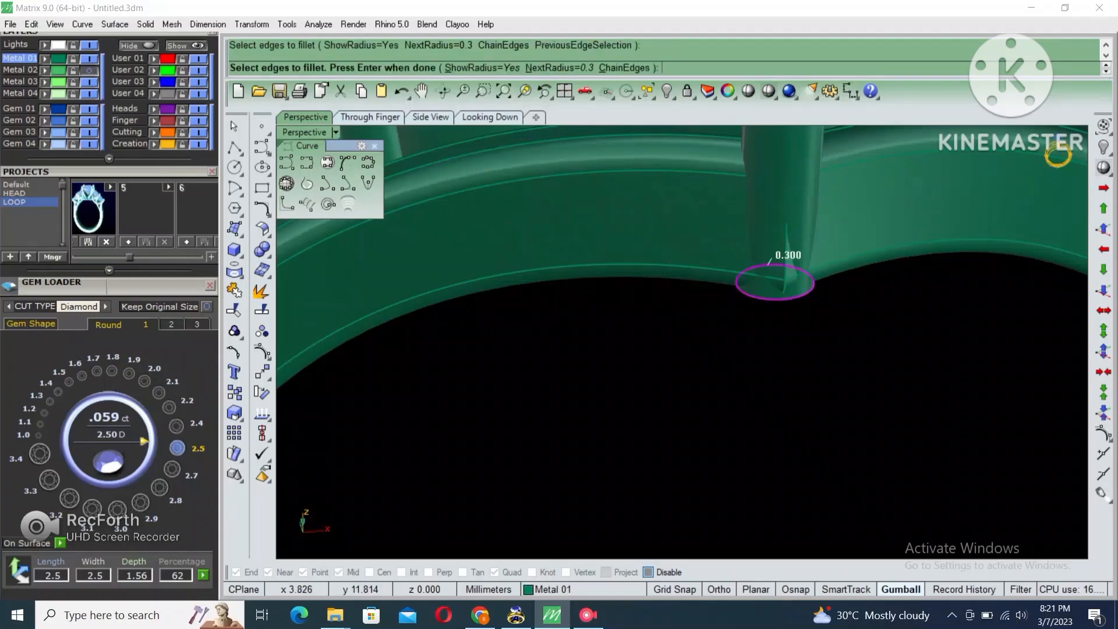
key("Return")
scroll(756, 285, "down", 8)
key("Return")
Fillet the lower end edge of the outer prong on the opposite side of the shank with a 0.3 mm radius.
right_click_drag(757, 326, 822, 350)
scroll(535, 335, "down", 6)
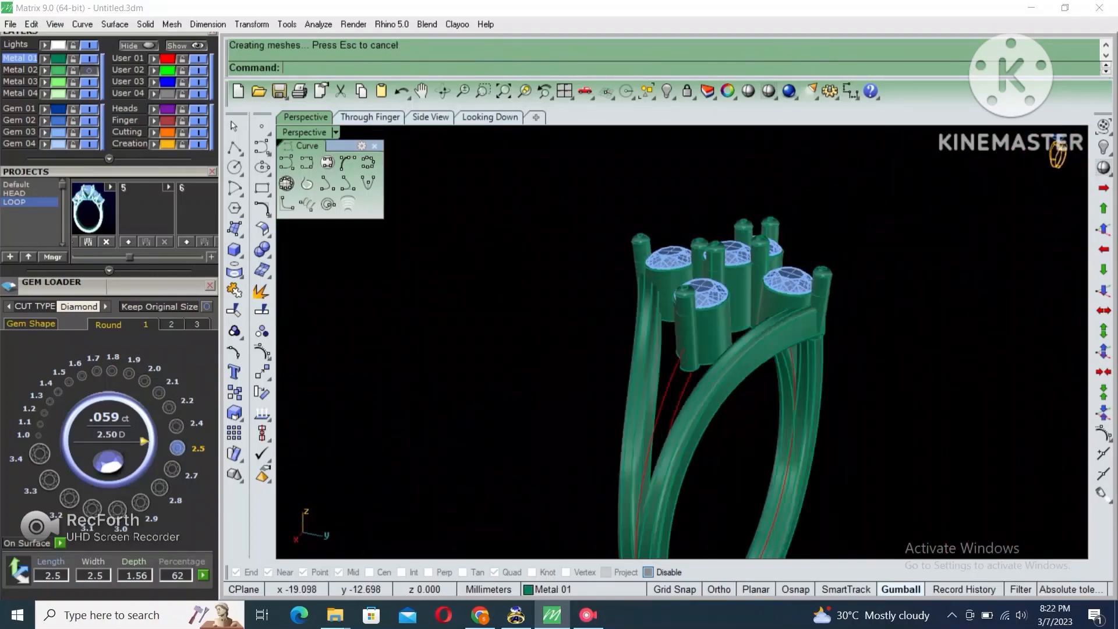
scroll(821, 355, "up", 6)
left_click(783, 304)
key("Return")
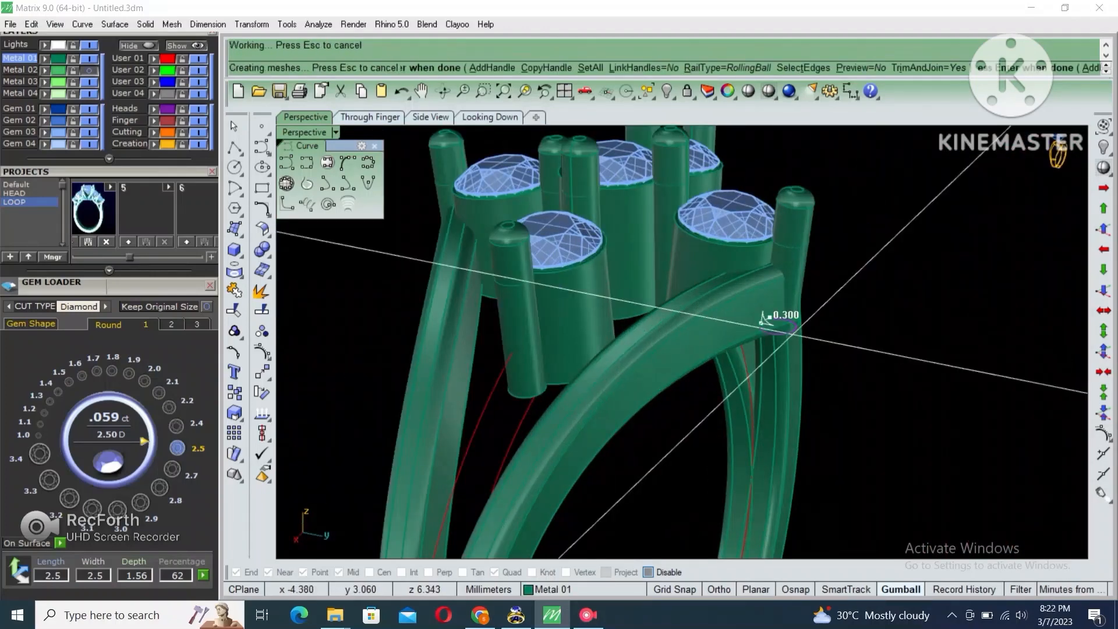
key("Return")
Select all remaining construction curves in the ring model and delete them.
scroll(783, 315, "down", 7)
right_click_drag(783, 318, 931, 361)
right_click_drag(617, 257, 747, 352)
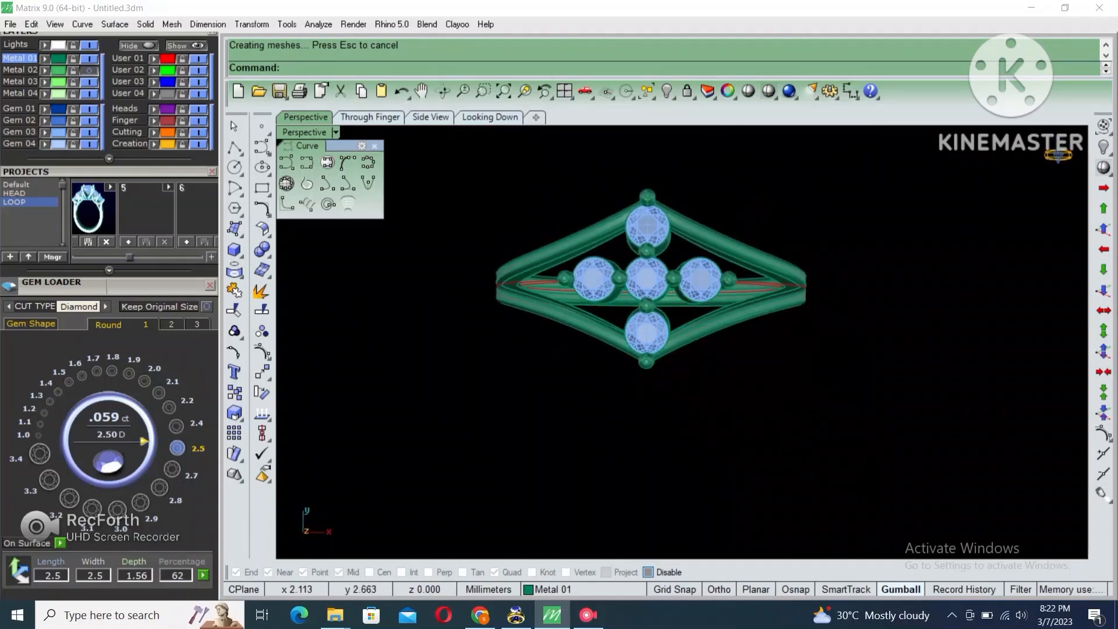
left_click(648, 92)
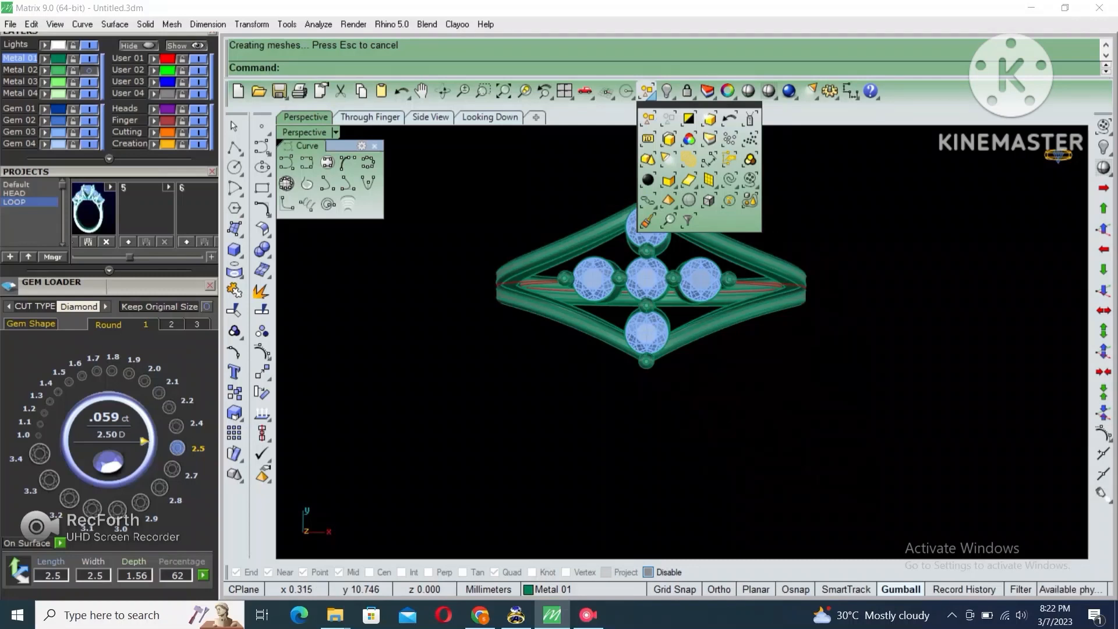
left_click(729, 180)
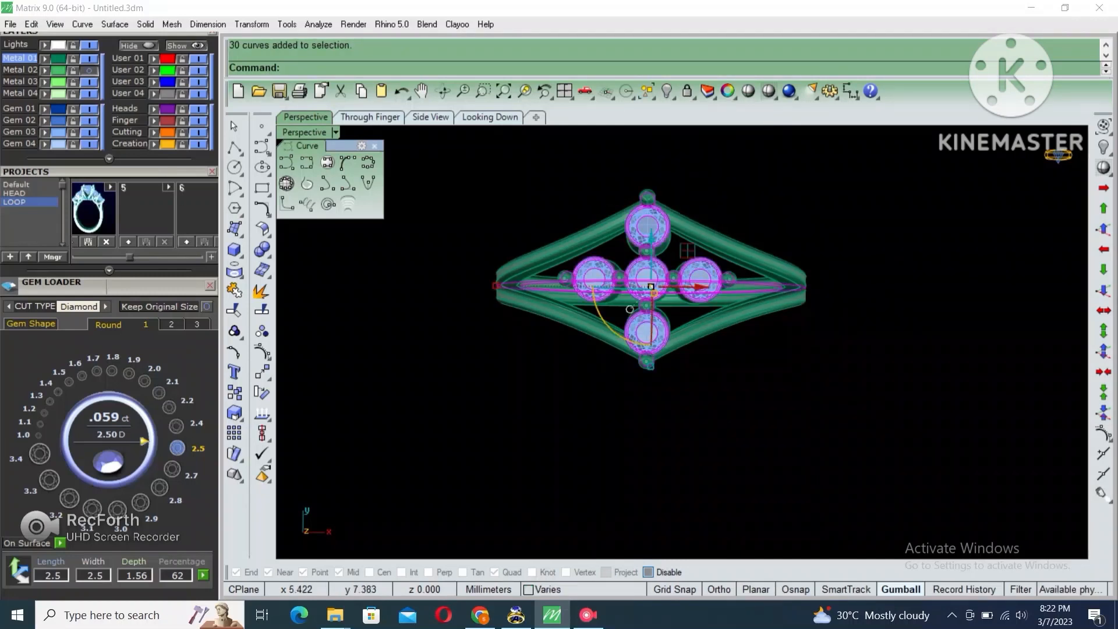
key("Delete")
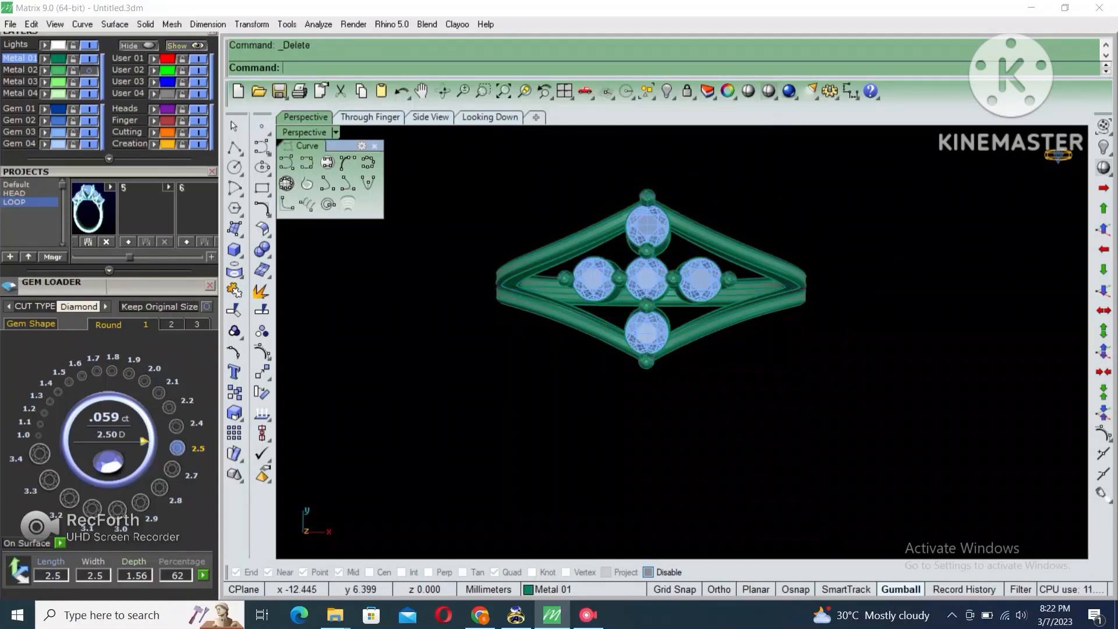
Switch the Perspective view to the Working Shade display and review the ring from several angles.
scroll(109, 204, "up", 3)
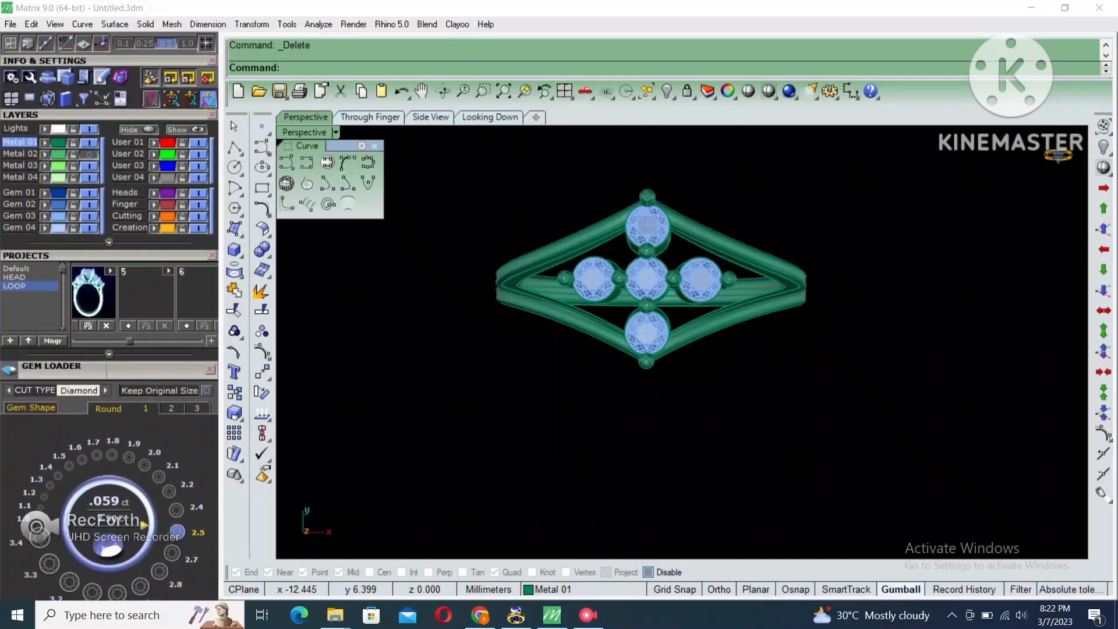
scroll(110, 315, "up", 3)
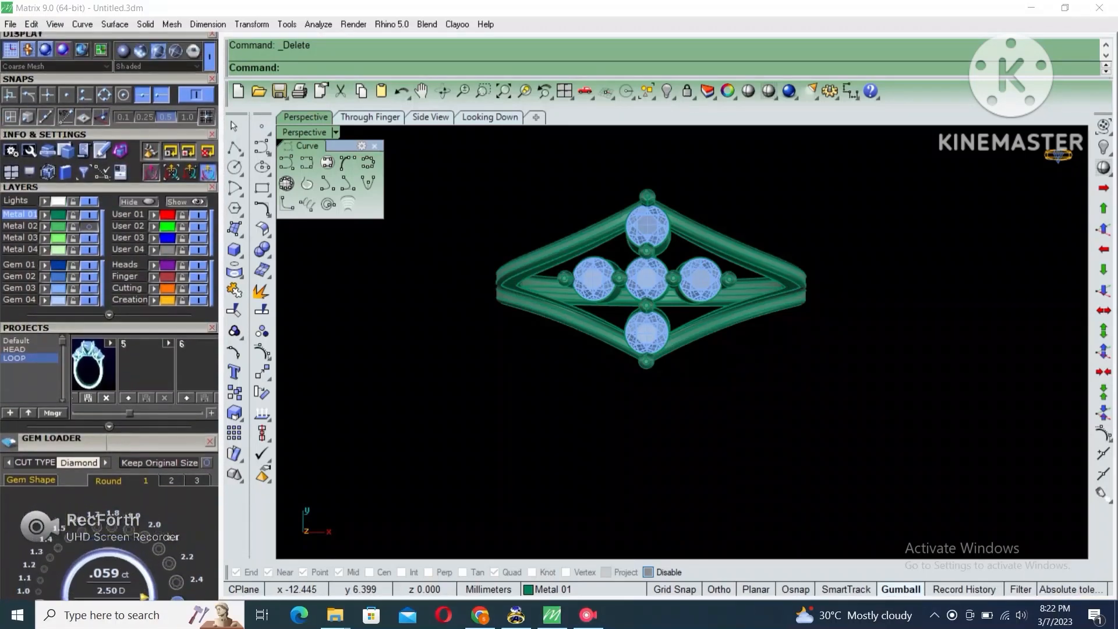
left_click(141, 51)
scroll(739, 256, "down", 4)
mouse_move(735, 306)
right_mouse_down()
mouse_move(736, 239)
mouse_move(740, 335)
mouse_move(728, 355)
right_mouse_up()
right_click_drag(722, 393, 848, 346)
scroll(740, 297, "up", 3)
scroll(757, 309, "down", 4)
scroll(617, 356, "up", 4)
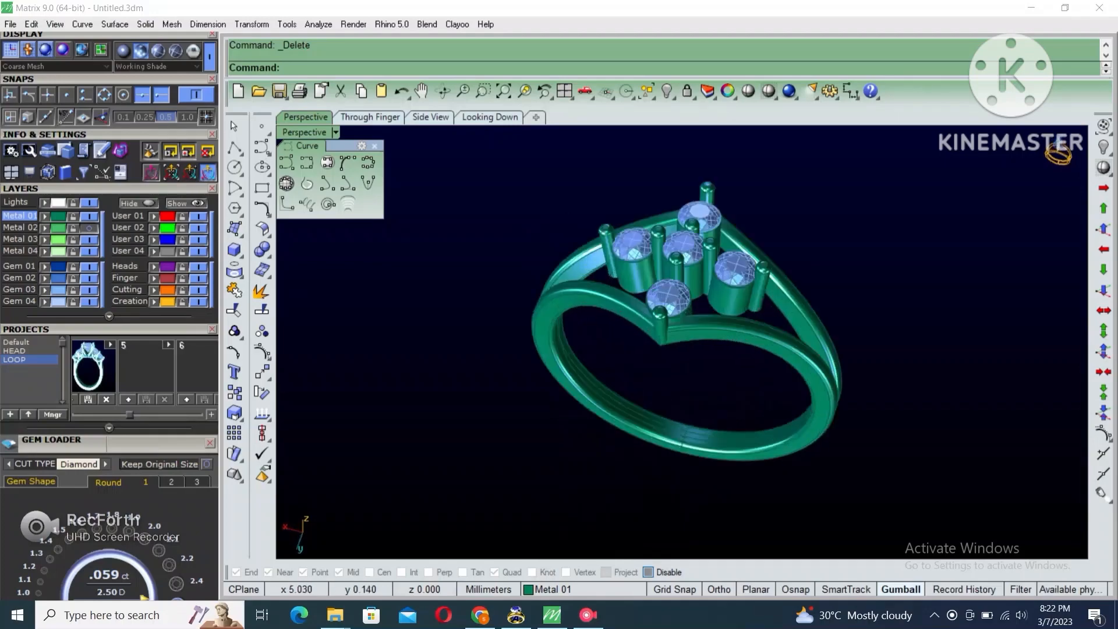